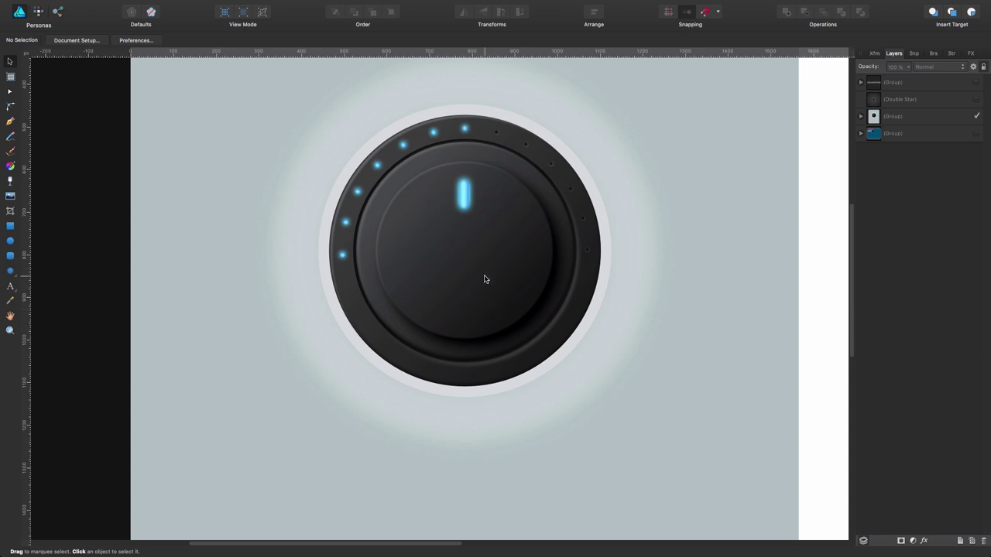
- Make the top Group layer visible so the SKEUOMORPHISM title appears under the knob
left_click(976, 83)
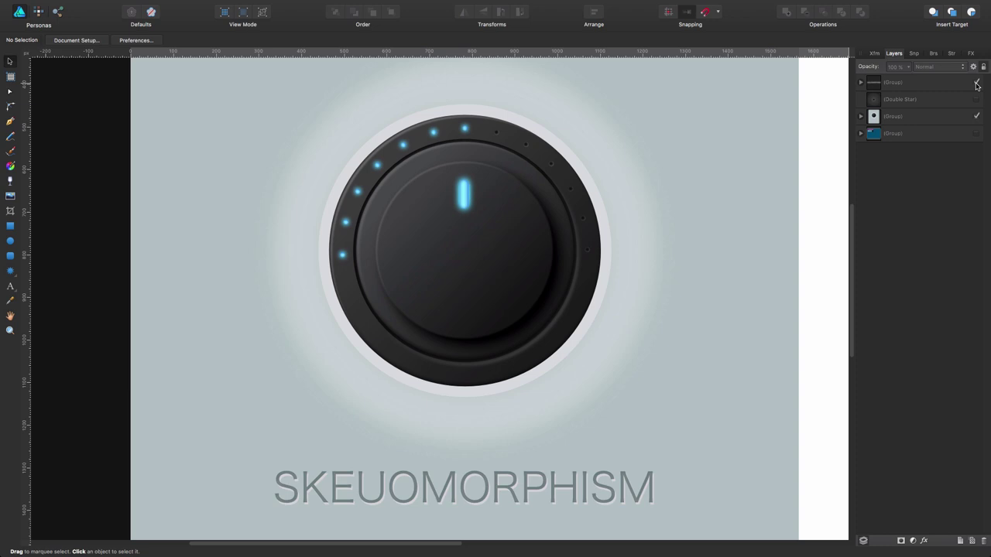
- In Chrome, highlight the article's opening paragraph, scroll through the 50 designs, then return to Affinity Designer
key("super+Tab")
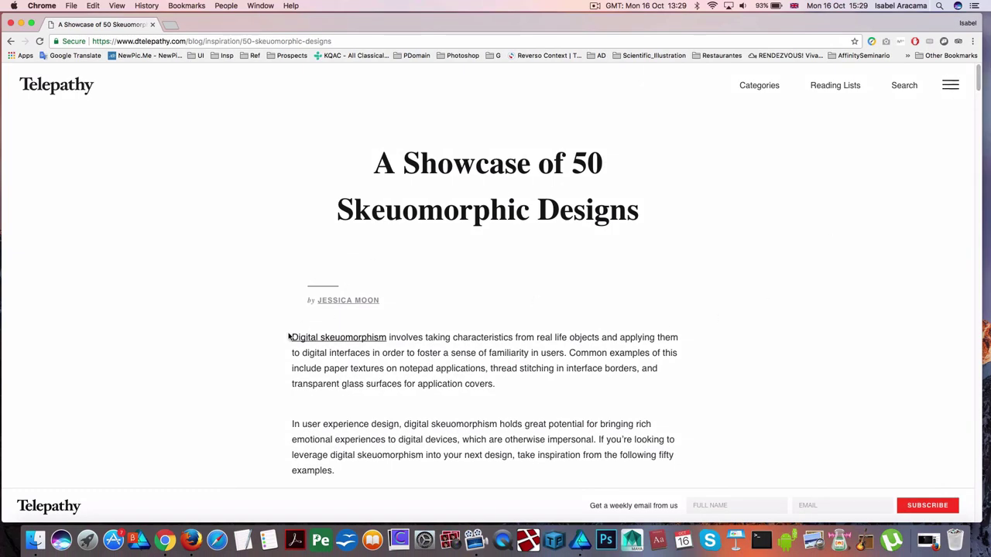
left_click_drag(290, 338, 573, 394)
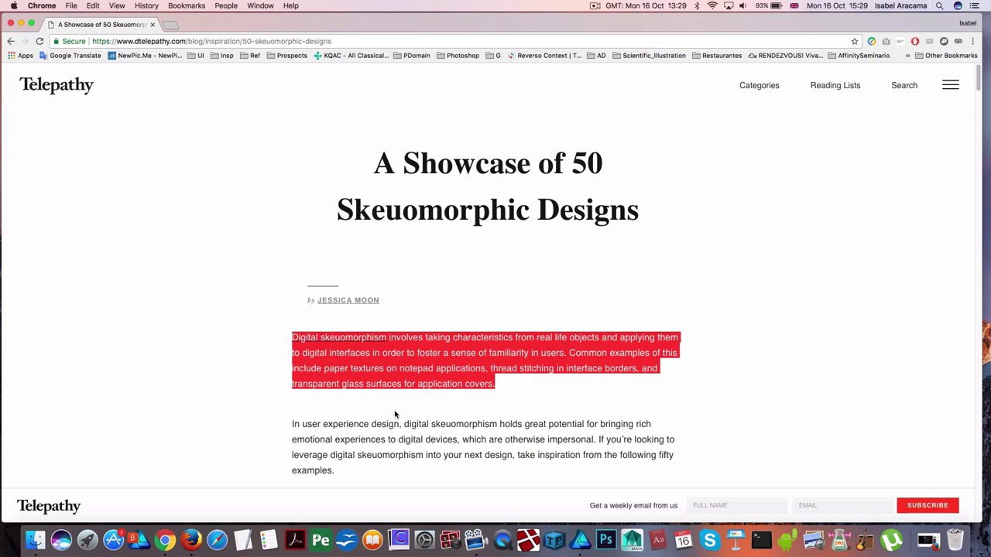
scroll(395, 415, "down", 15)
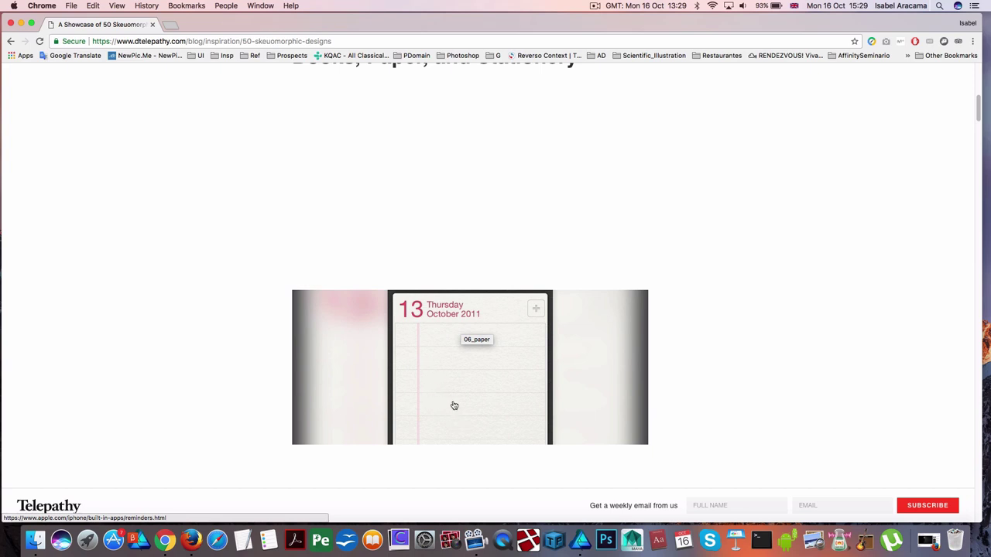
scroll(453, 406, "down", 3)
scroll(454, 406, "down", 10)
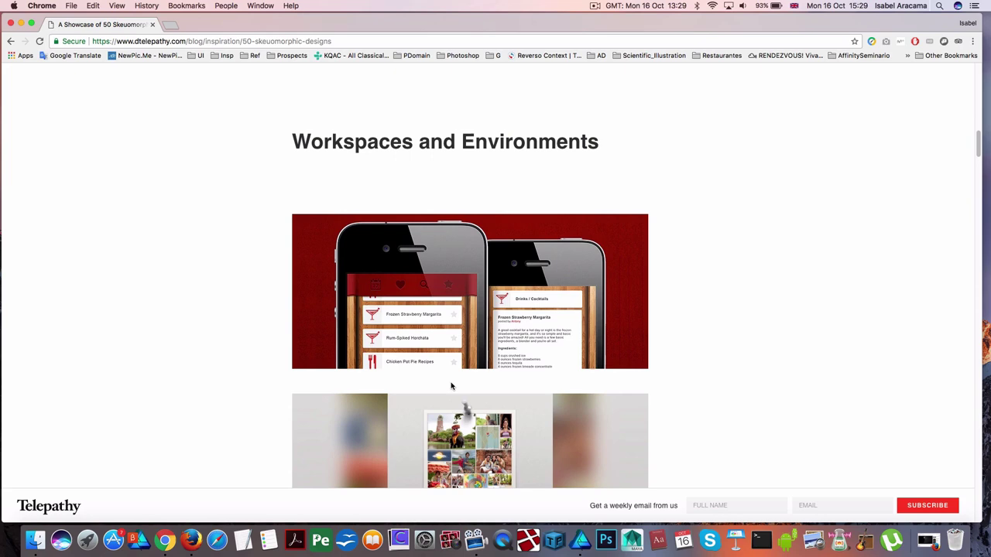
scroll(451, 385, "down", 1)
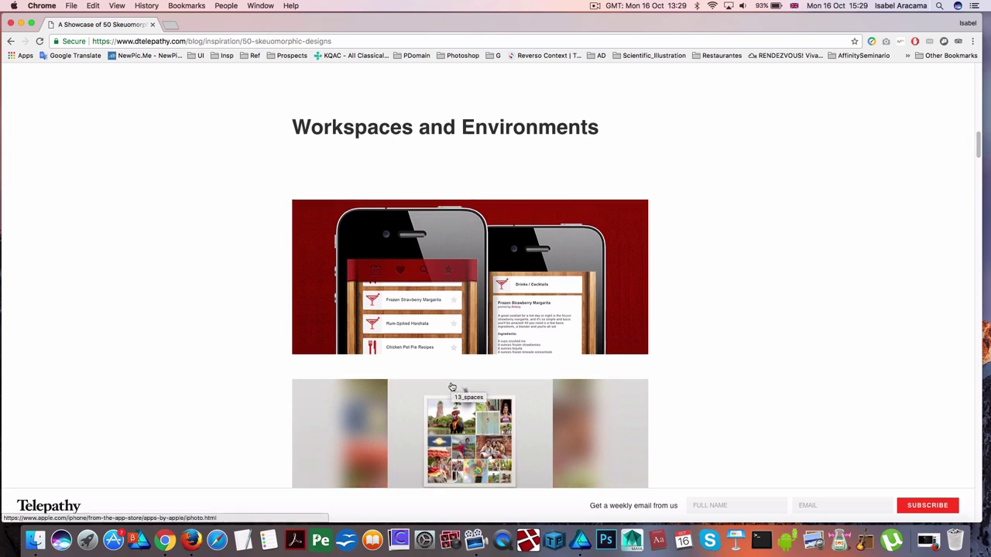
scroll(451, 385, "down", 5)
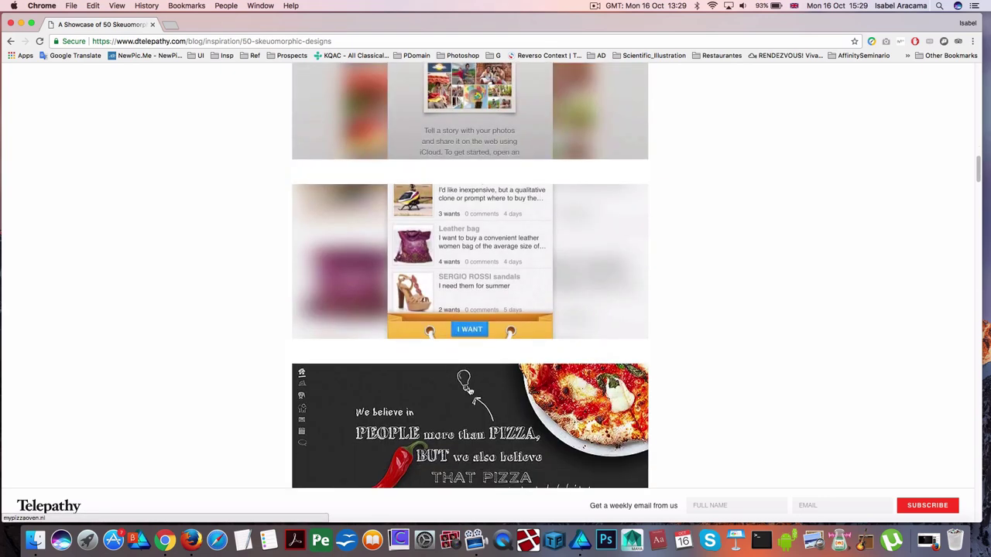
scroll(475, 396, "down", 5)
scroll(469, 392, "down", 15)
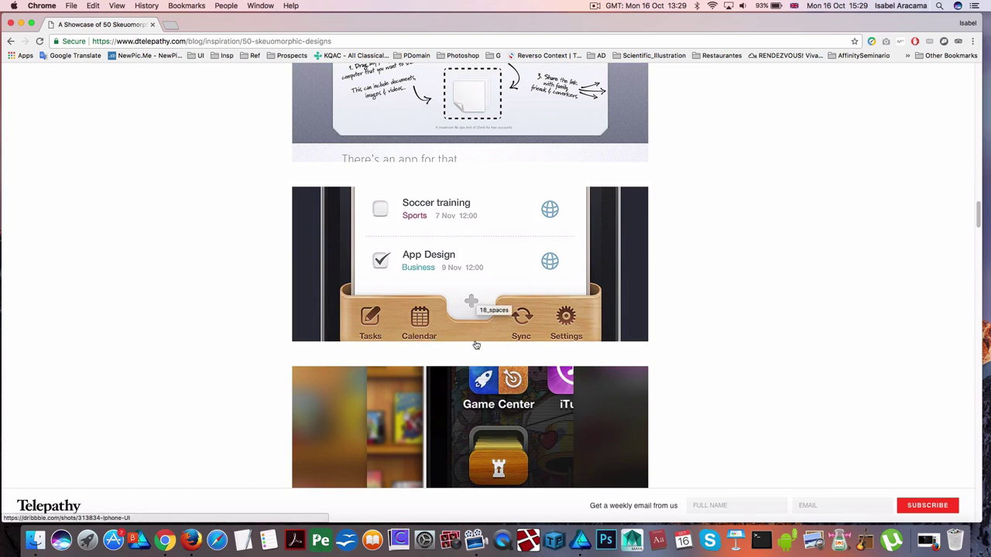
scroll(476, 344, "down", 2)
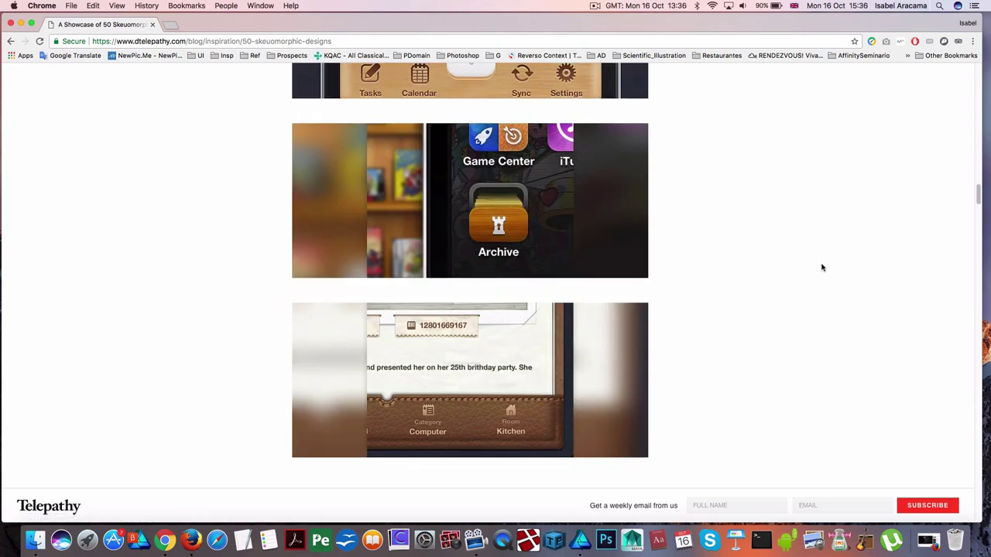
left_click(577, 541)
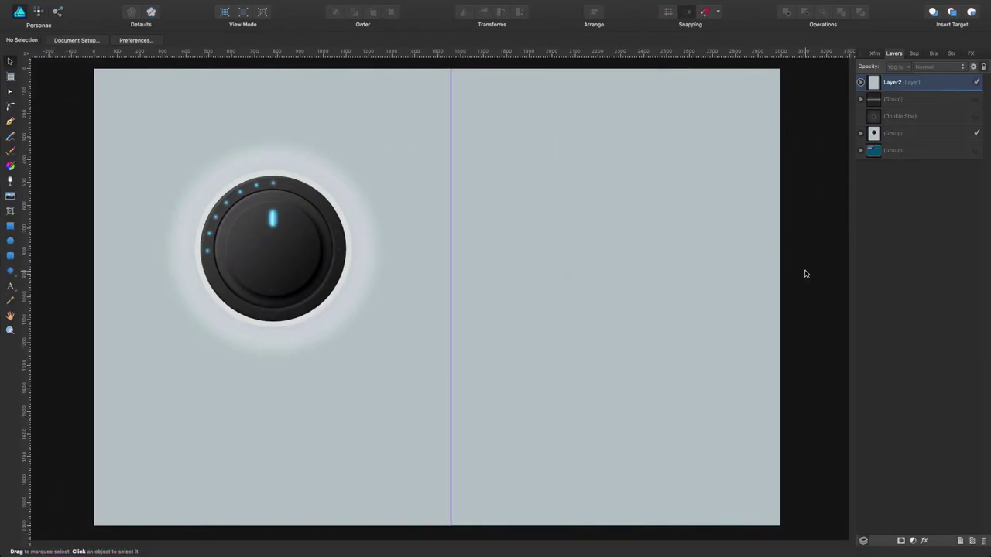
- Switch from the knob document to Chrome's 'knob ui' Google Images results
scroll(367, 398, "down", 1)
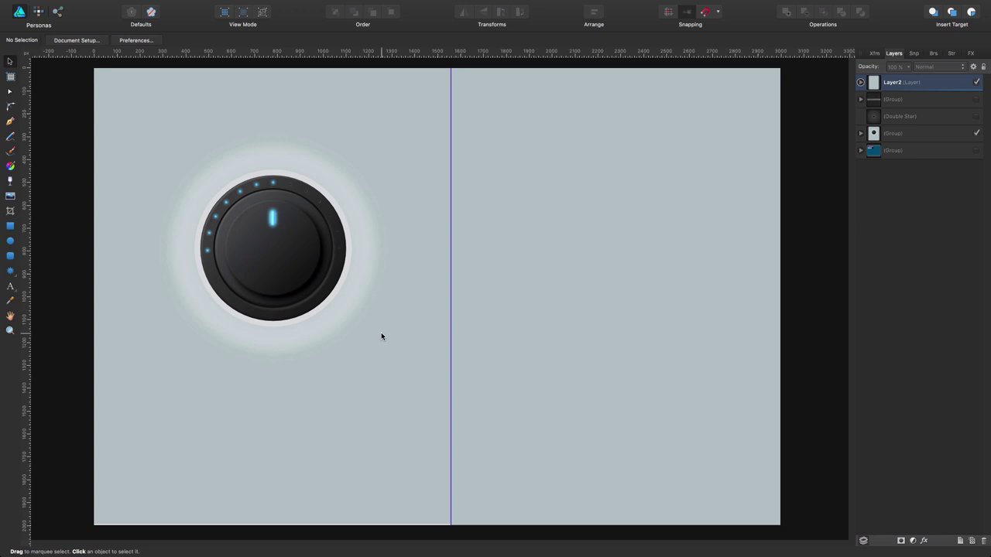
key("super+Tab")
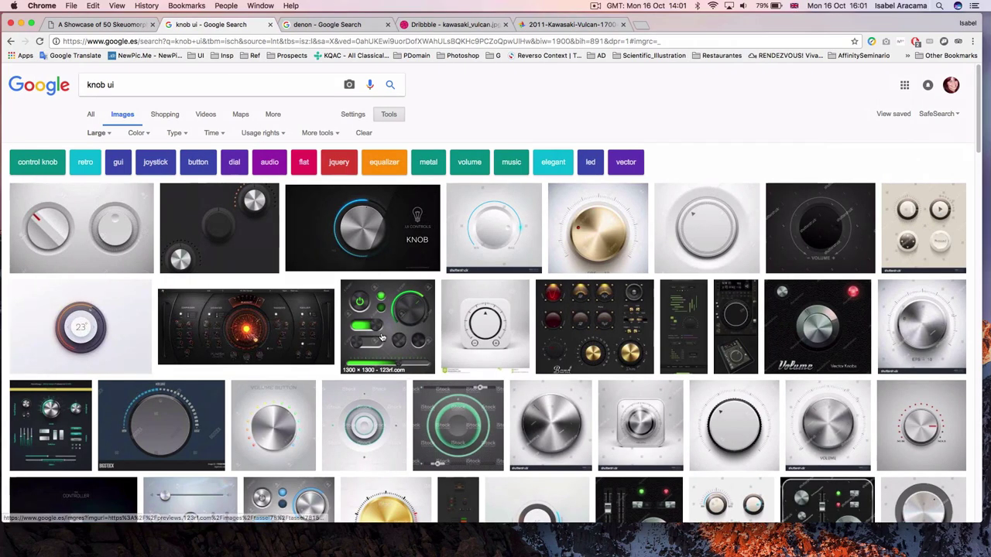
- Enlarge the white knob reference image, then move to the 'denon' image search tab
left_click(720, 247)
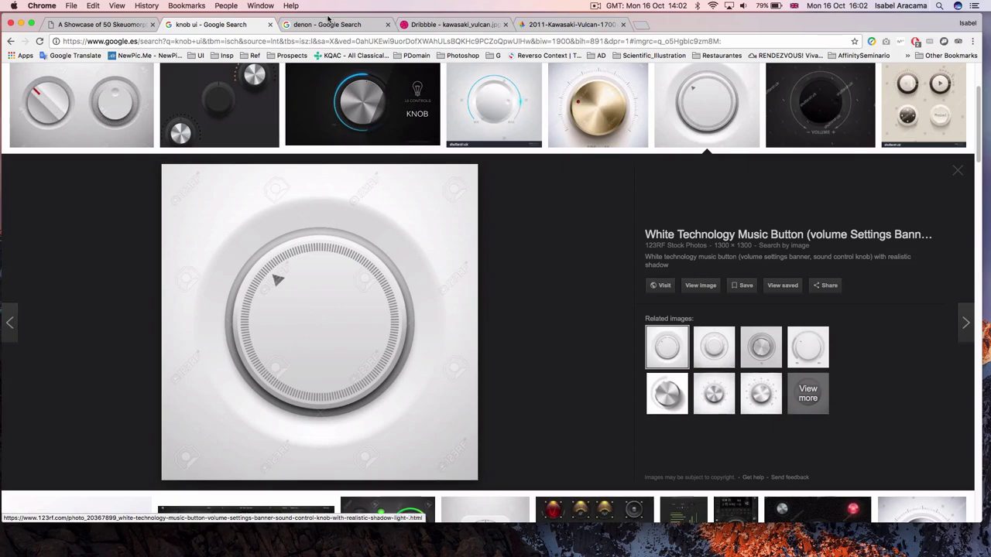
key("ctrl+Tab")
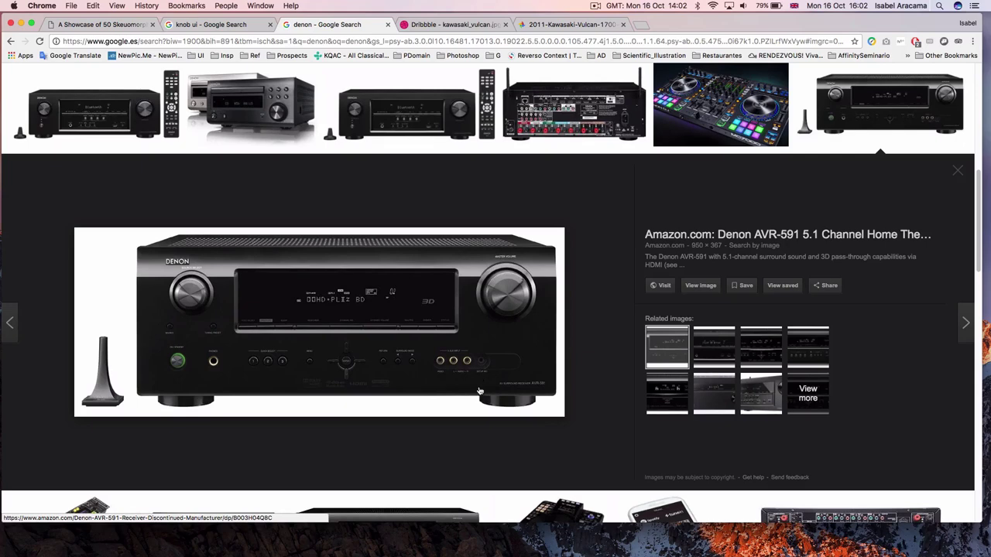
- Compare the Kawasaki Vulcan photo with its Dribbble vector version, then return to the knob design
left_click(573, 25)
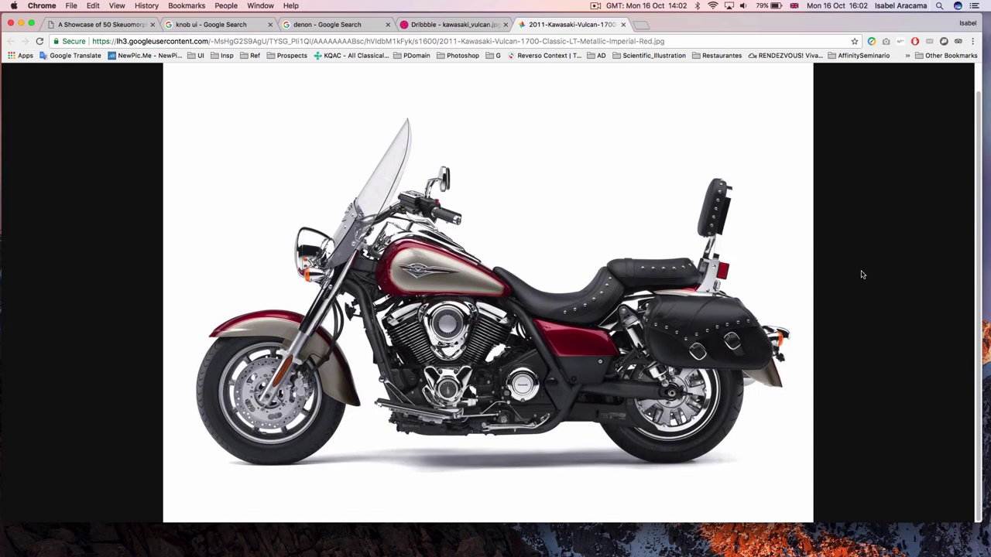
left_click(456, 25)
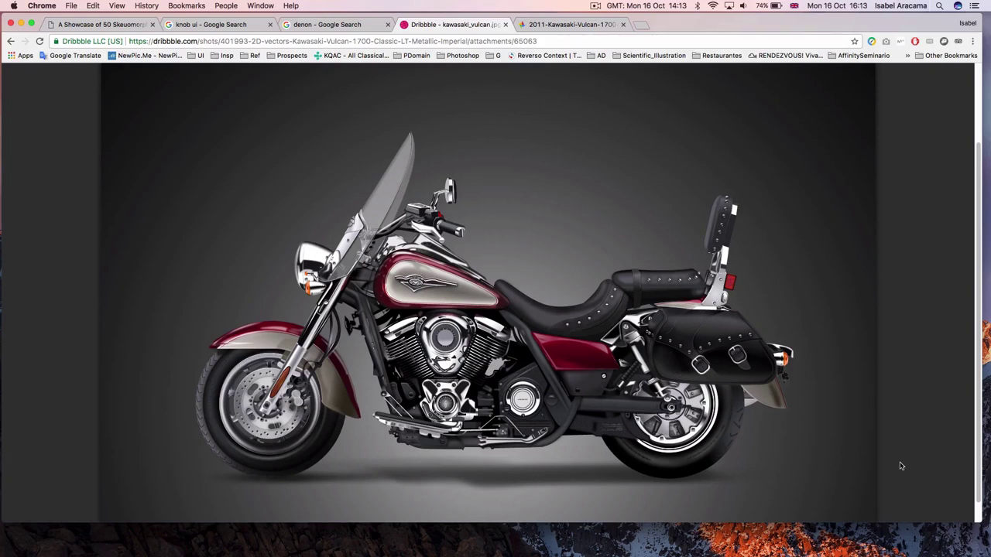
key("ctrl+Right")
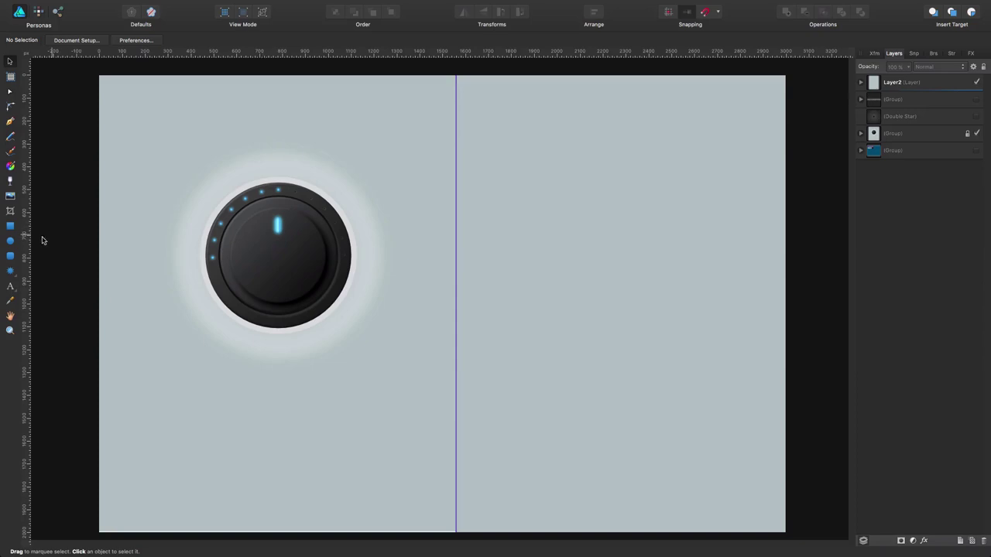
- Draw a new circle on the blank right half of the canvas beside the knob
left_click(10, 242)
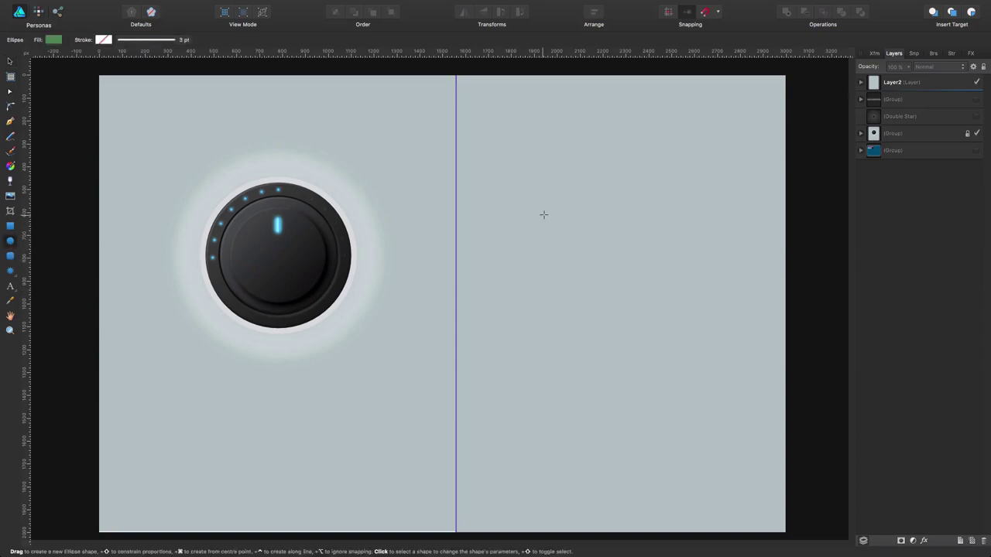
left_click_drag(566, 206, 685, 341)
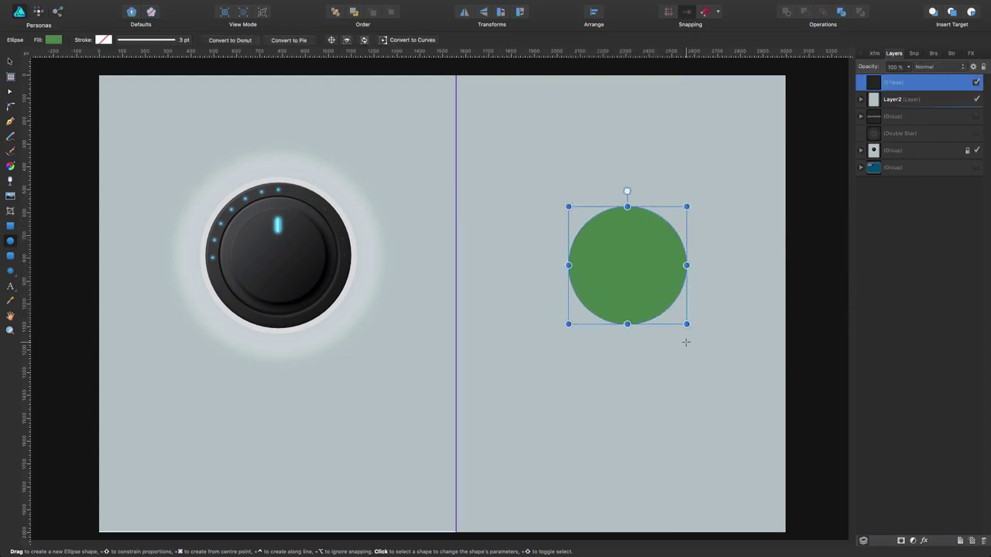
key("v")
mouse_move(640, 291)
left_mouse_down()
mouse_move(617, 304)
mouse_move(627, 288)
left_mouse_up()
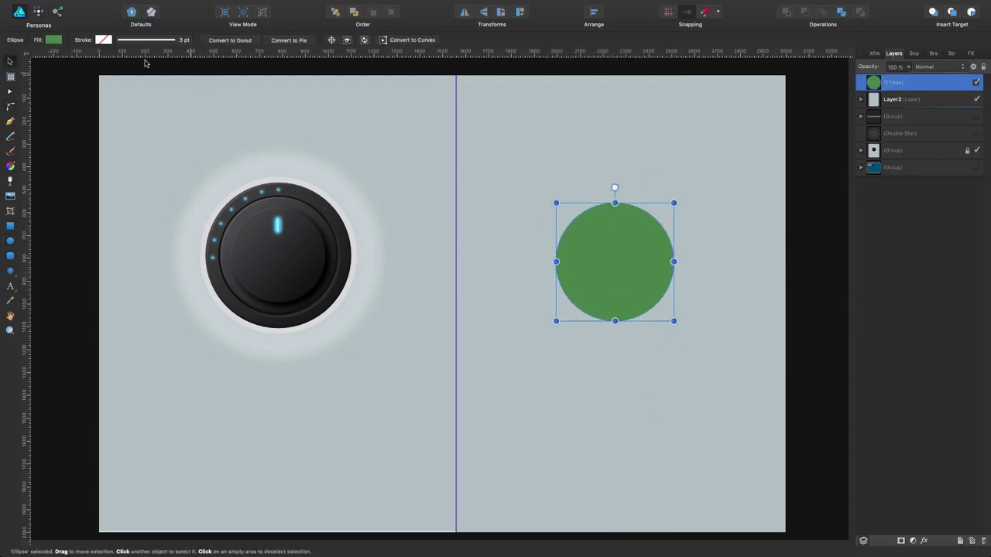
key("space")
left_click_drag(424, 142, 429, 246)
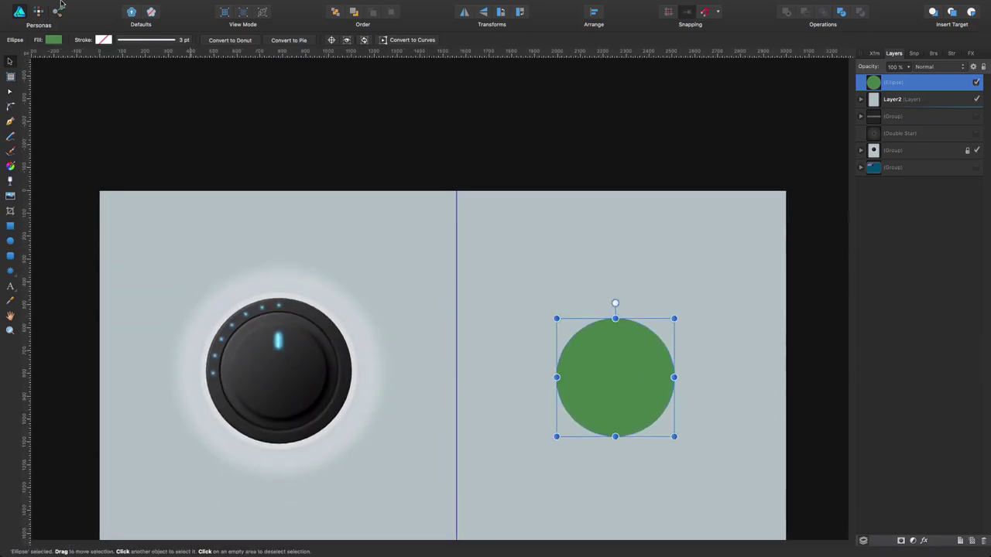
- Give the circle a diagonal linear gradient whose start stop is near black
left_click(11, 168)
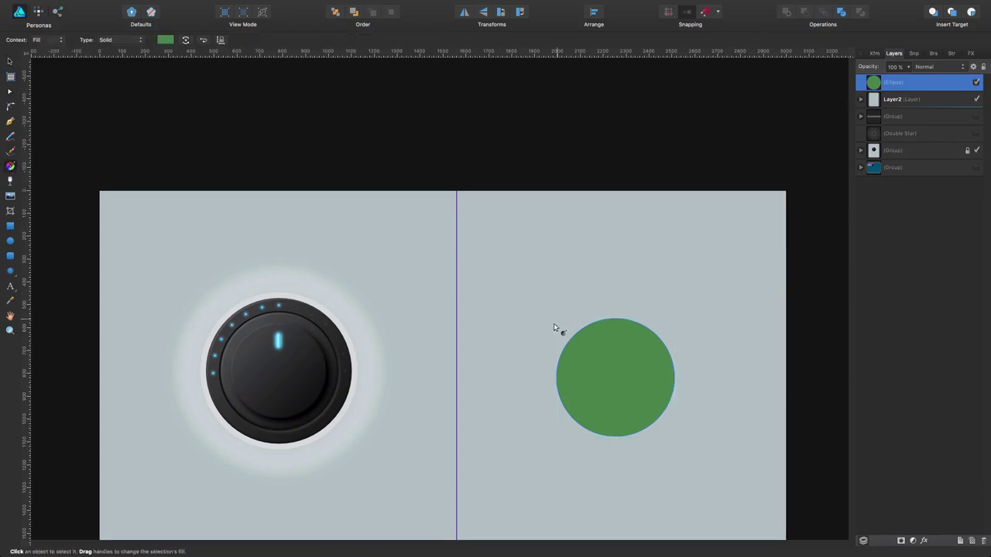
left_click_drag(646, 405, 592, 334)
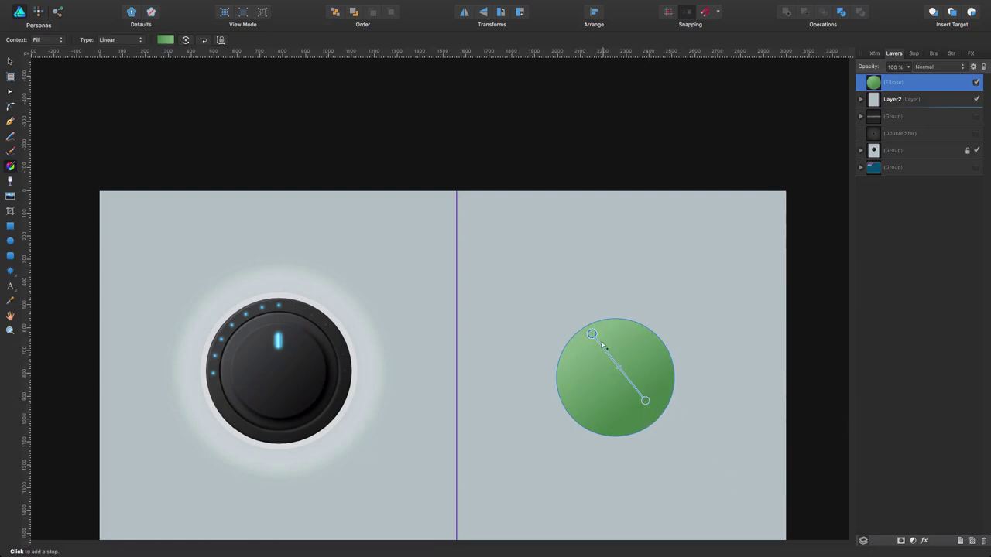
left_click(163, 41)
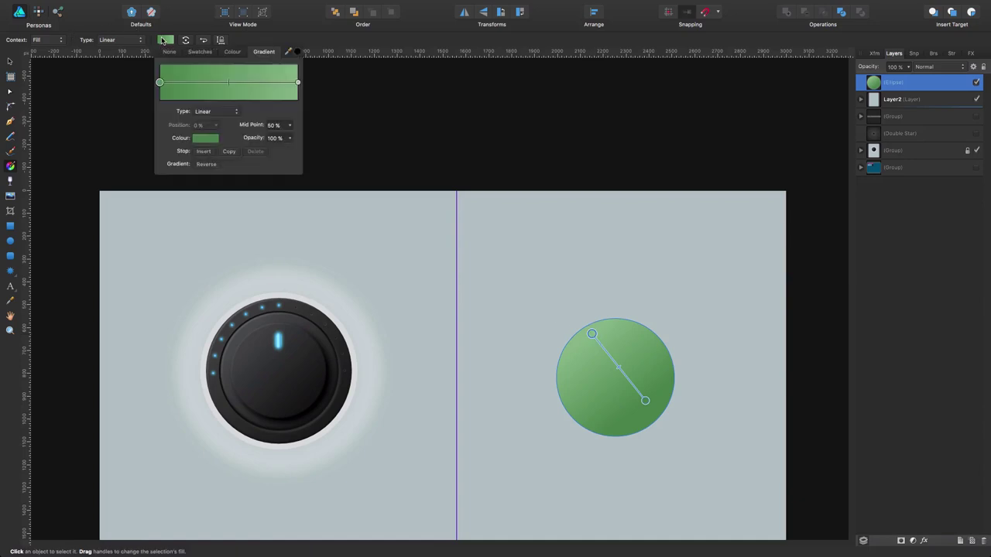
left_click(201, 138)
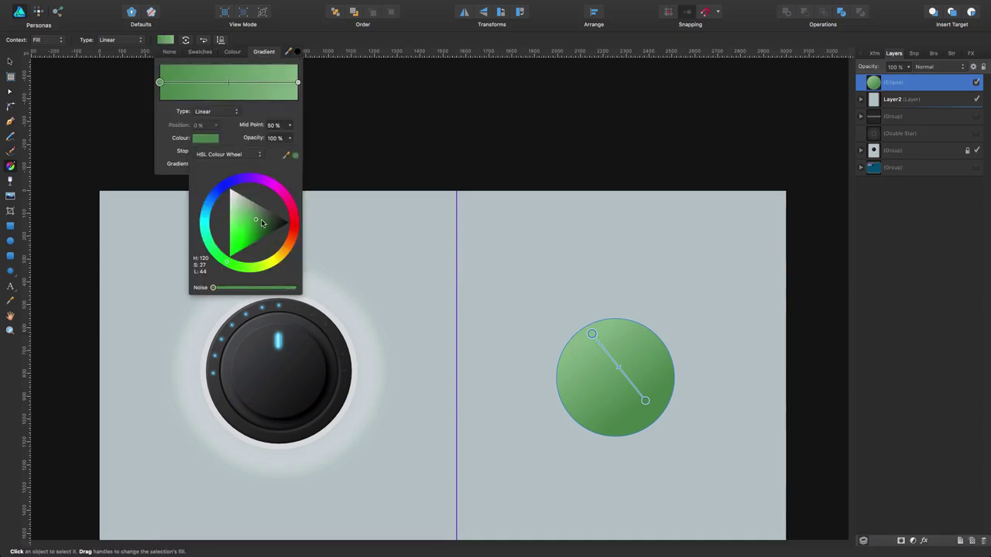
left_click_drag(277, 237, 224, 187)
mouse_move(248, 232)
left_mouse_down()
mouse_move(259, 223)
mouse_move(242, 252)
left_mouse_up()
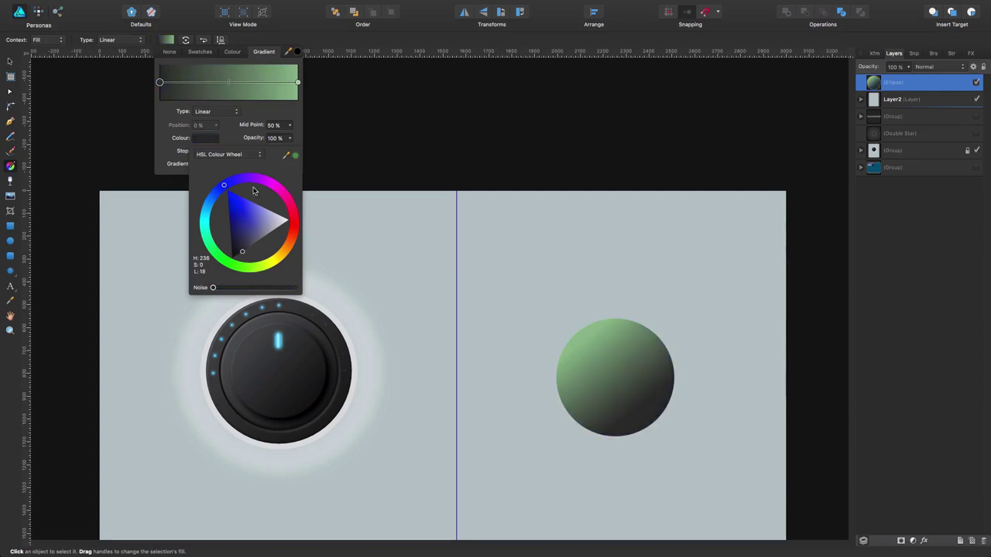
- Set the gradient's end stop to neutral grey and stretch the gradient across the circle
left_click(298, 82)
left_click(212, 139)
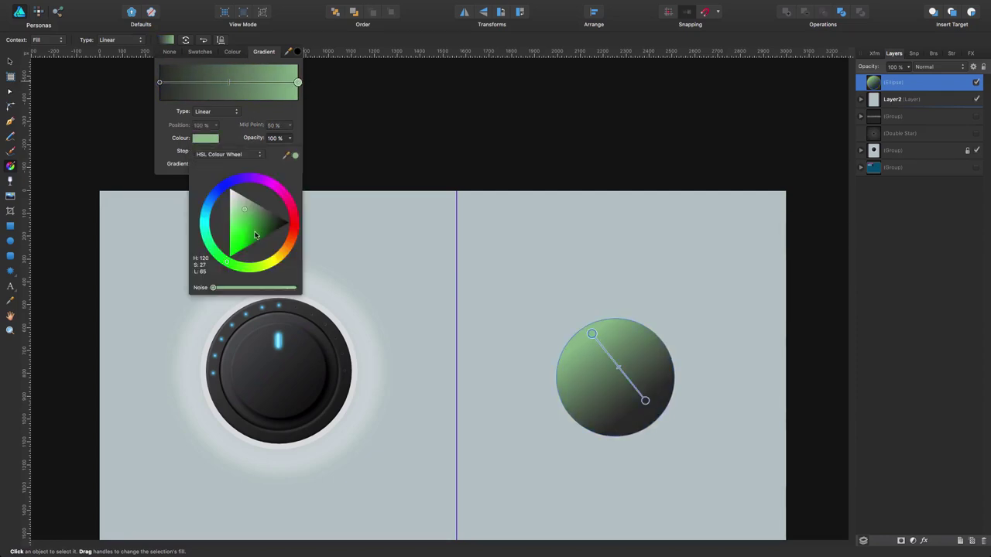
left_click(221, 189)
left_click_drag(264, 240, 267, 254)
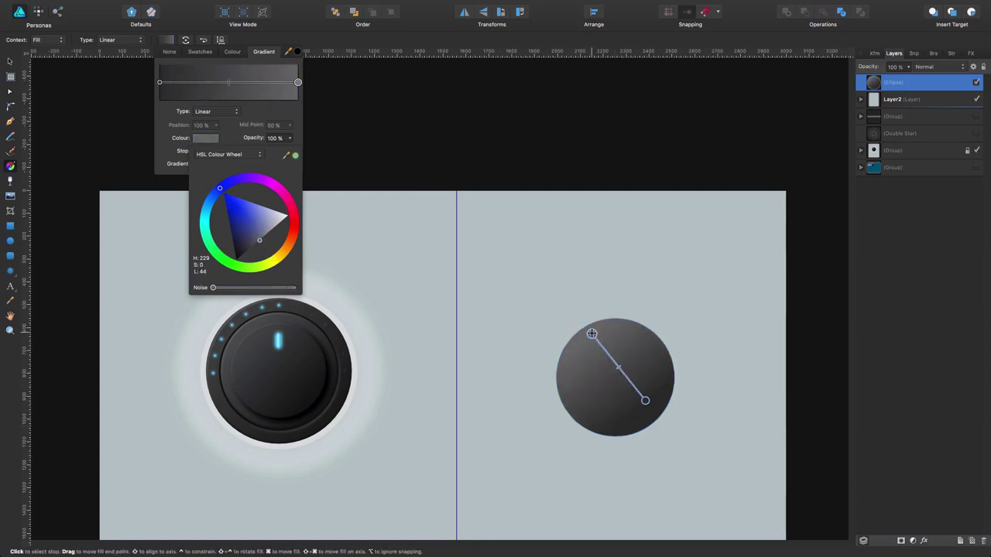
left_click_drag(593, 332, 576, 320)
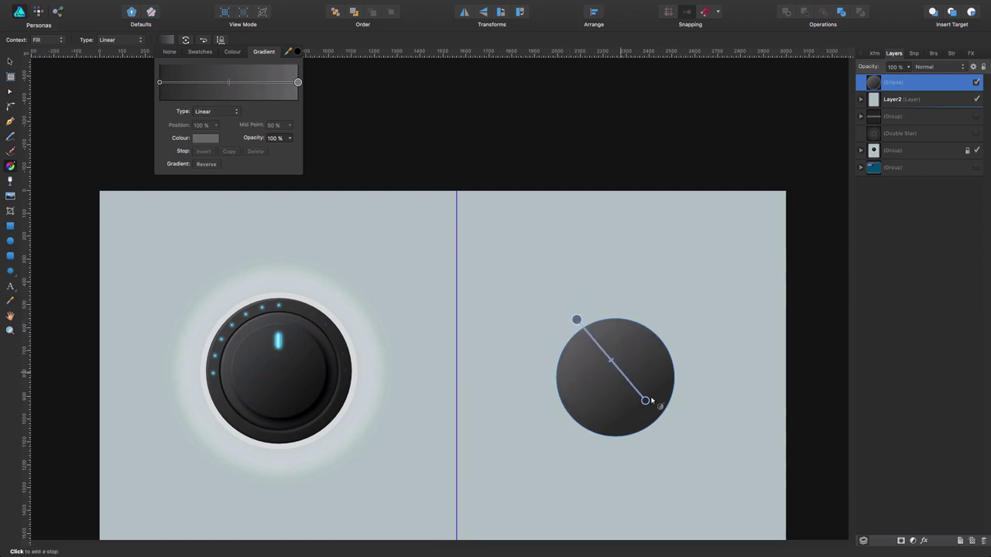
left_click_drag(644, 400, 643, 410)
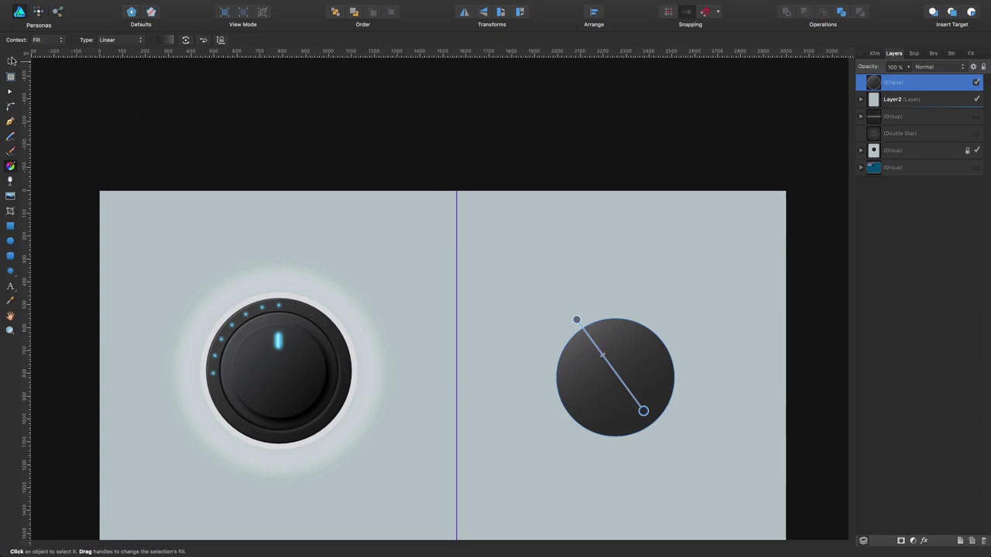
key("v")
left_click(707, 277)
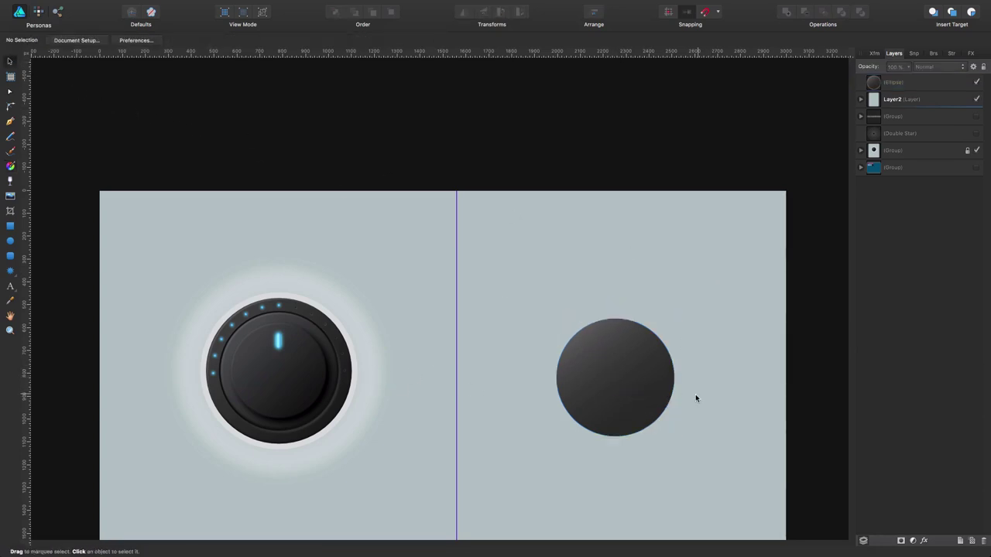
- Duplicate the dark circle and enlarge the lower copy to about 554 px wide
scroll(693, 387, "down", 3)
left_click(639, 332)
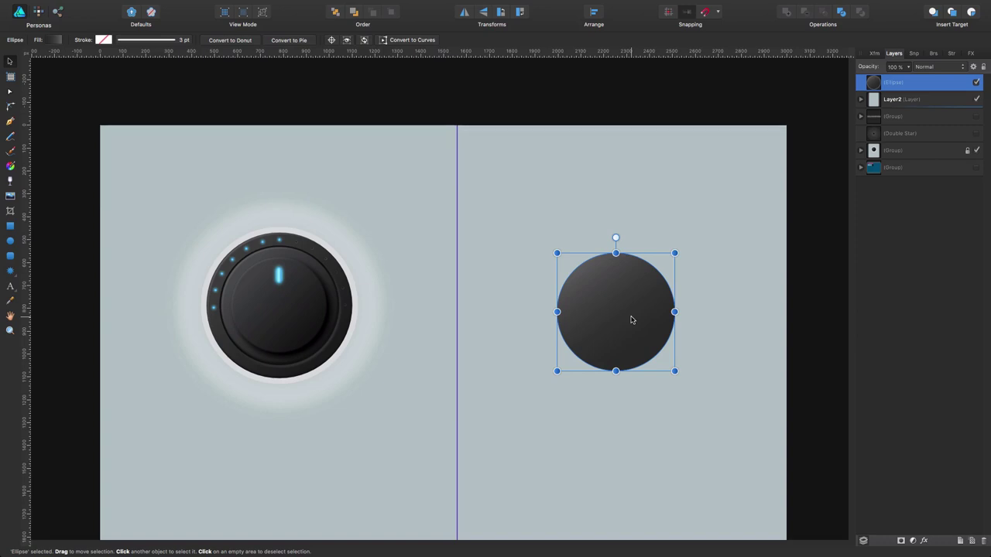
key("super+j")
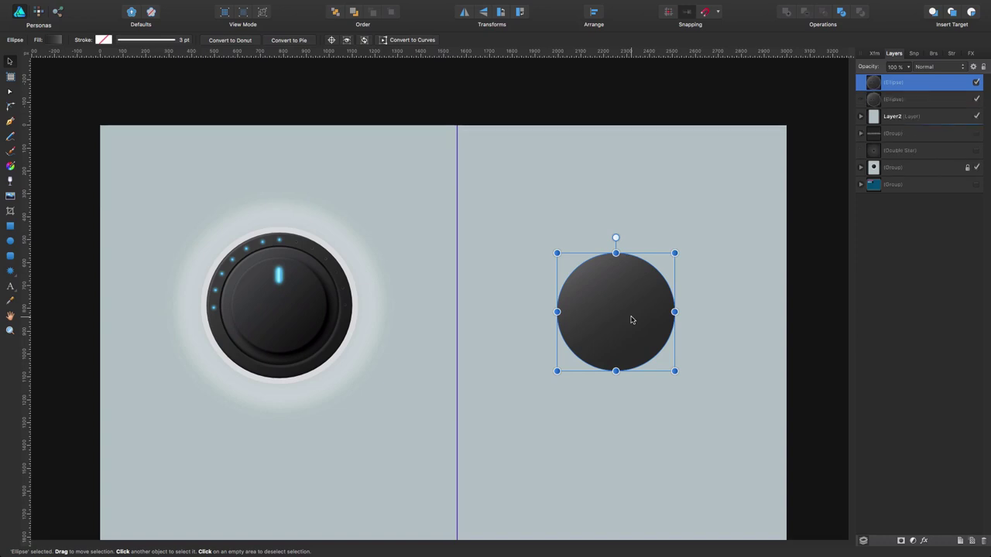
left_click(895, 100)
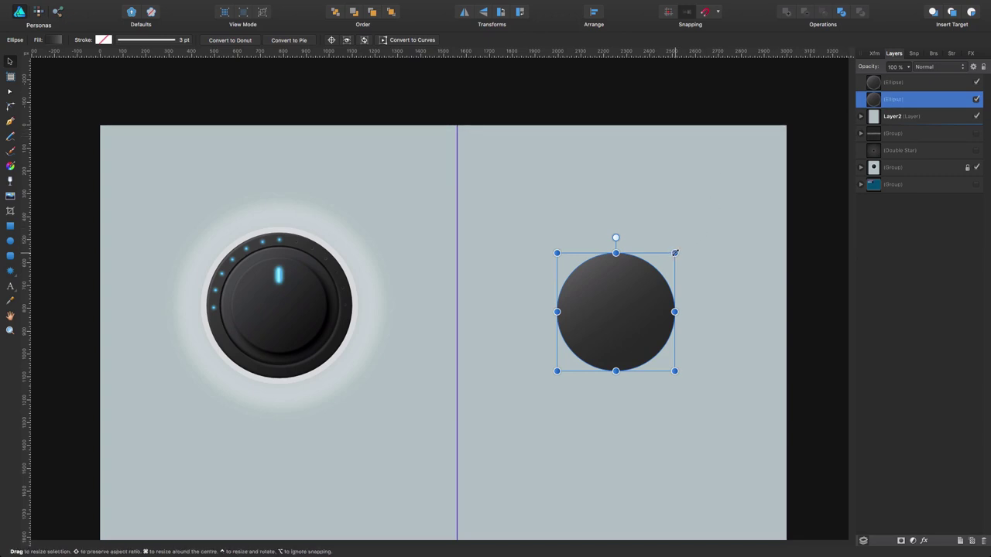
left_click_drag(675, 253, 695, 233)
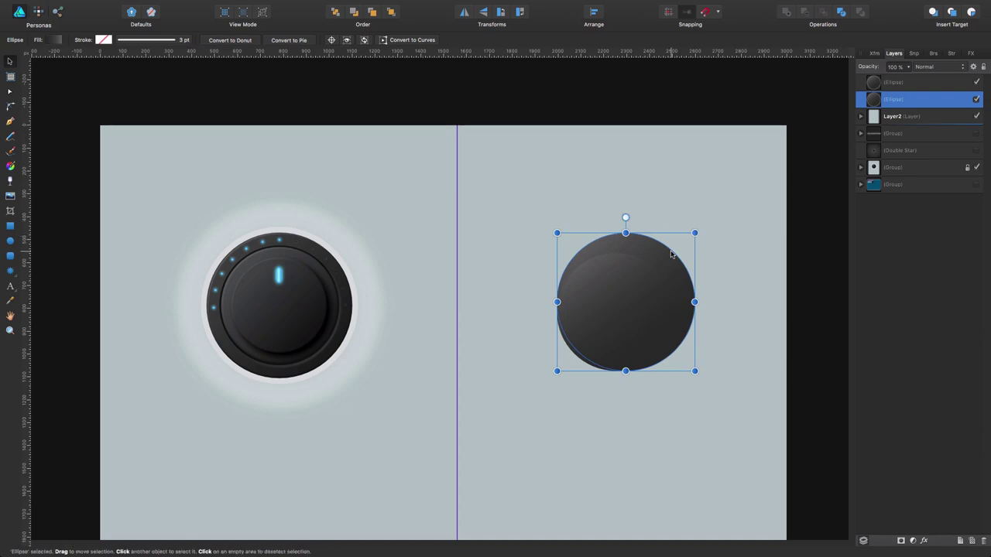
- Align both circles to each other's horizontal centre and vertical middle
left_click_drag(514, 106, 765, 424)
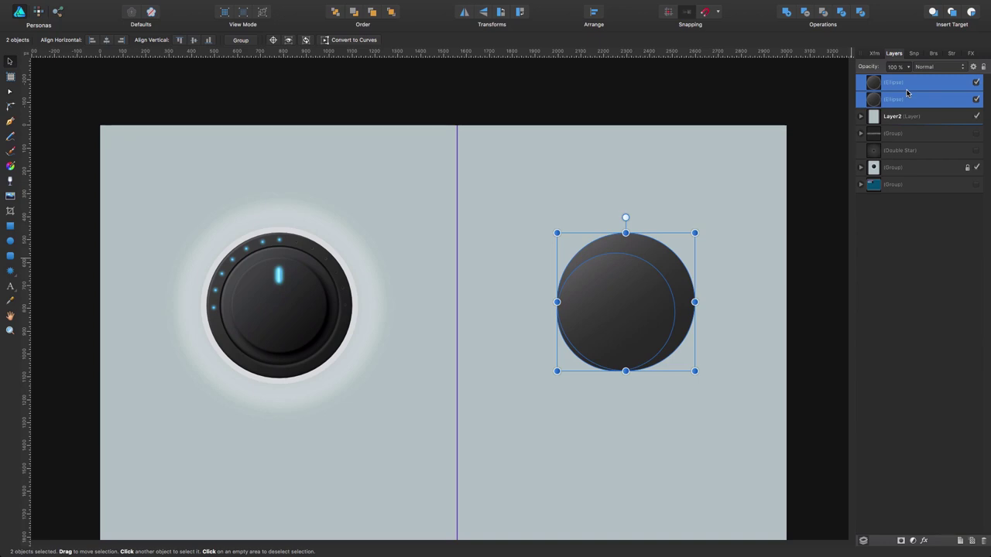
left_click(593, 13)
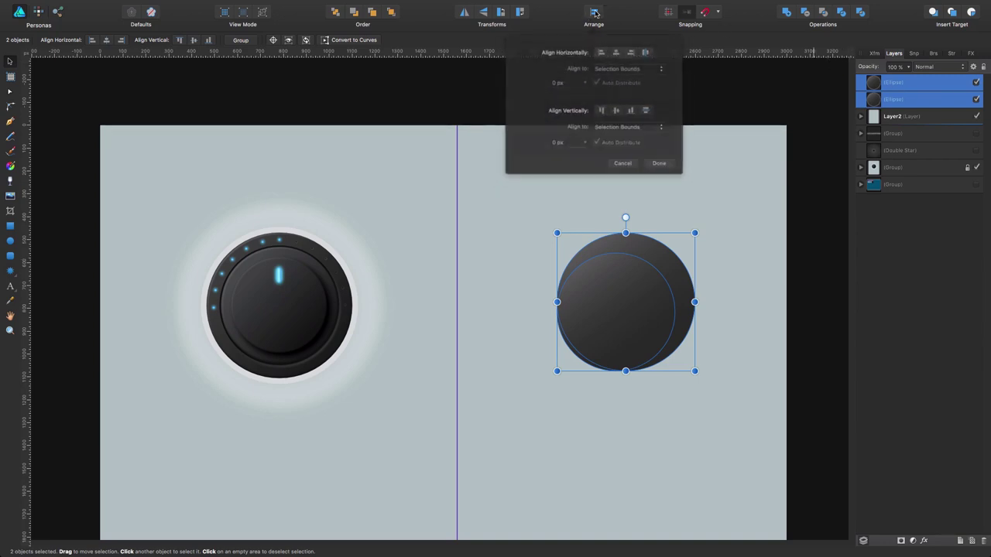
left_click(616, 52)
left_click(616, 107)
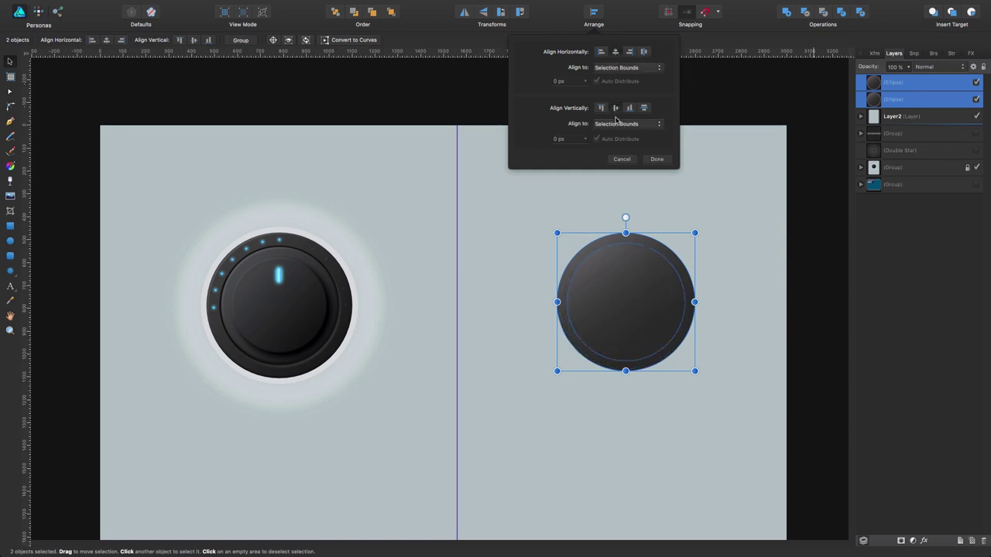
left_click(806, 253)
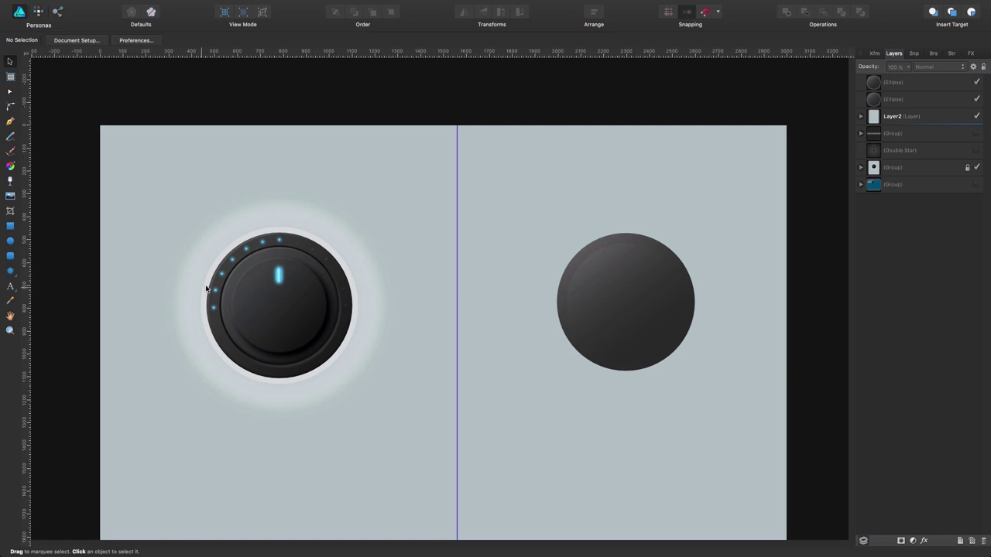
- Lighten the outer circle's gradient end stop to mid grey and reposition its end point
left_click(623, 239)
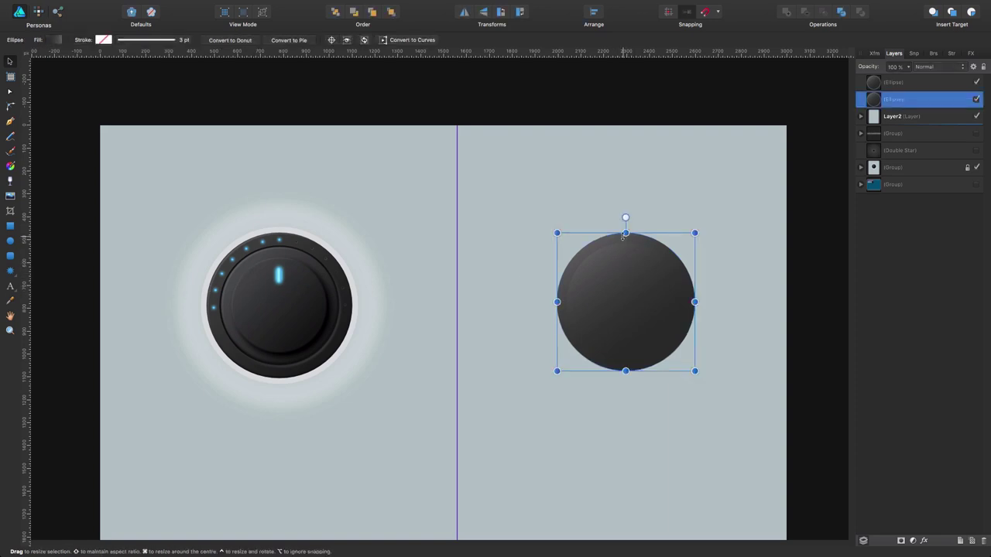
left_click(52, 41)
left_click(185, 83)
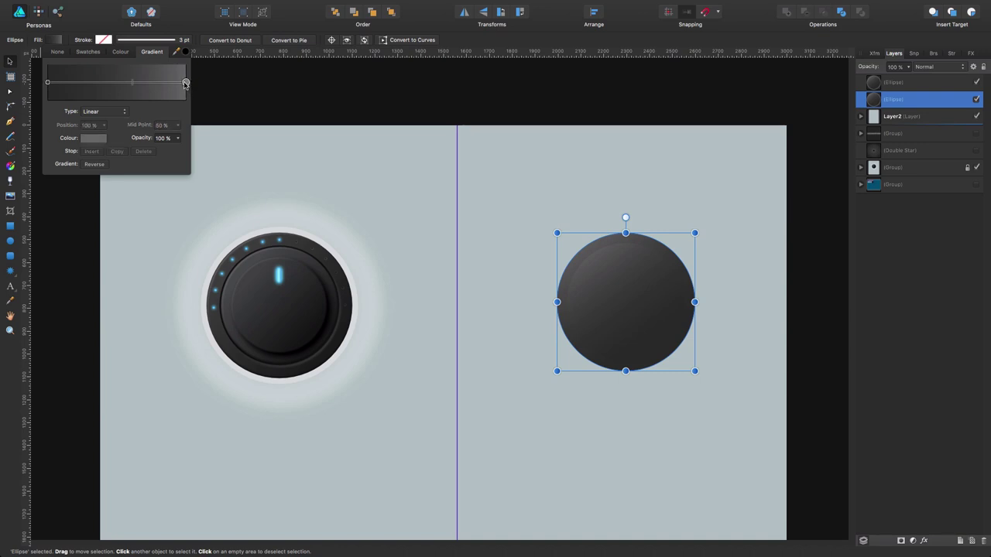
left_click(96, 141)
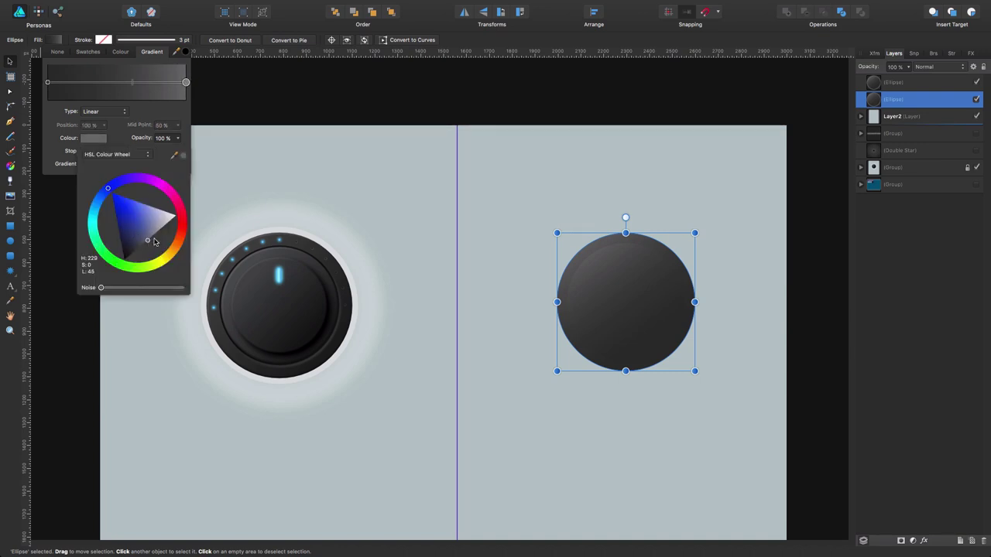
left_click_drag(153, 240, 158, 243)
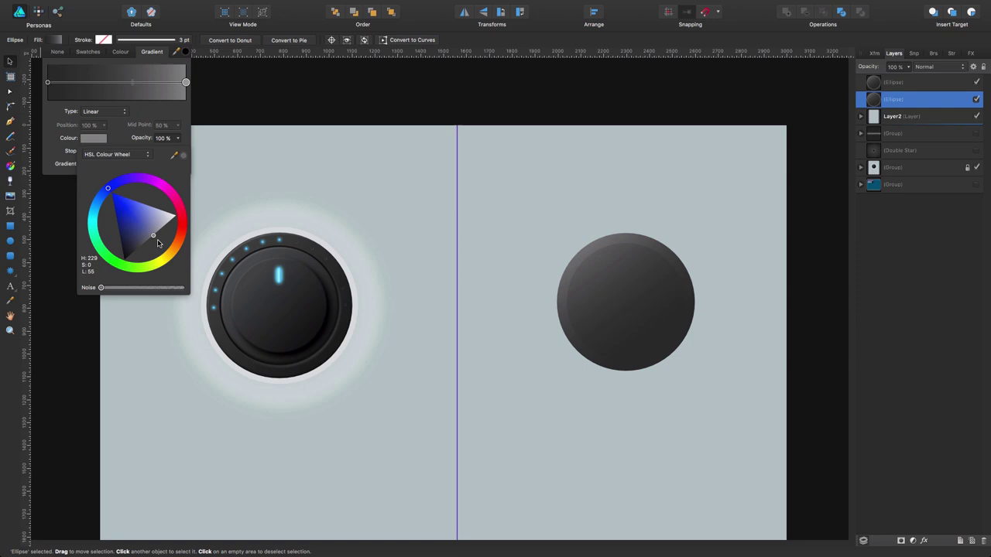
left_click(11, 167)
left_click_drag(658, 341, 675, 357)
- Set the outer circle's gradient start stop to black
left_click(166, 41)
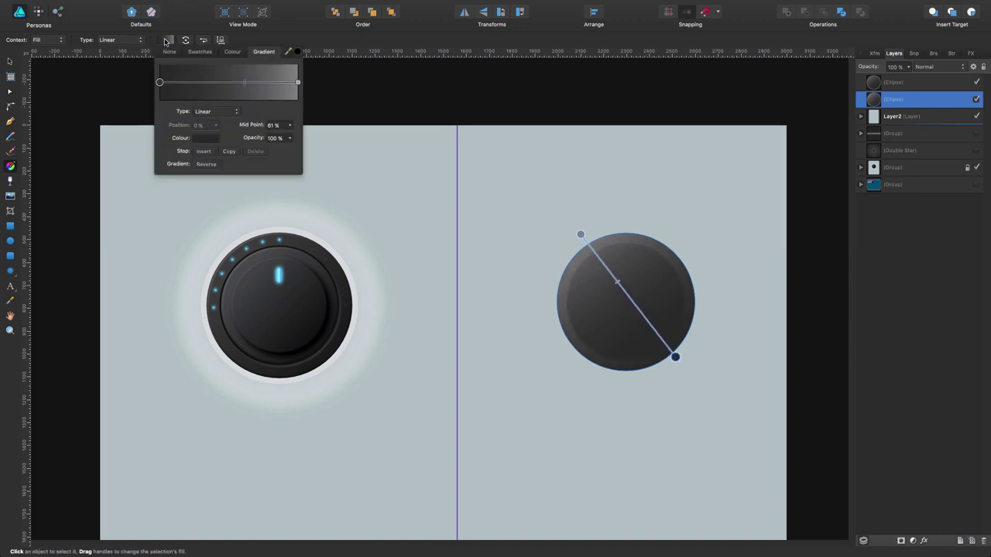
left_click(200, 139)
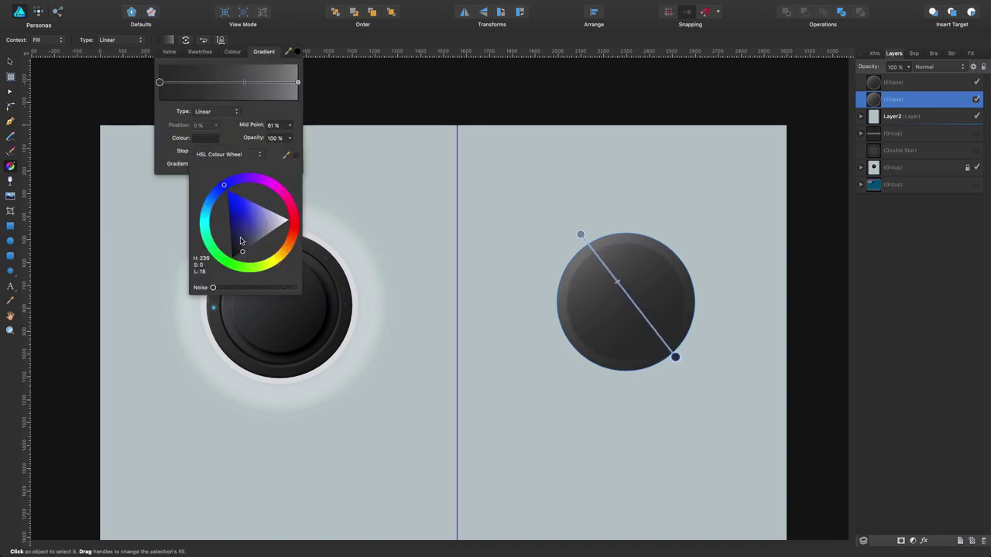
left_click_drag(241, 252, 236, 261)
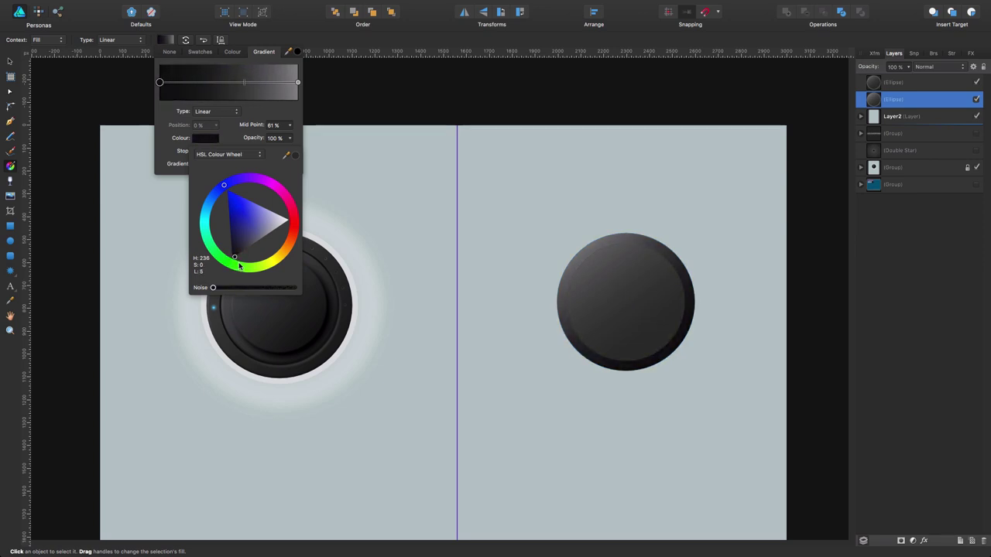
left_click(434, 276)
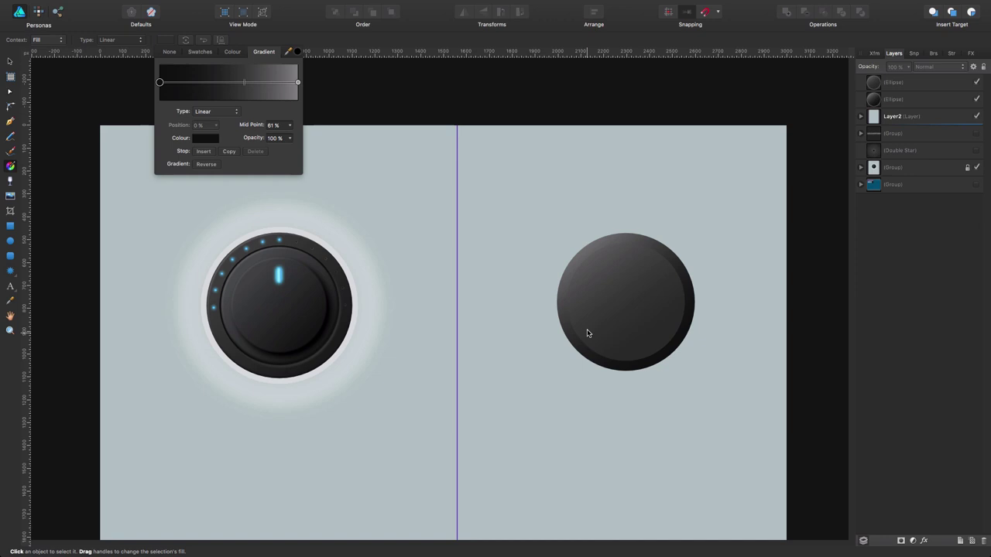
left_click(598, 310)
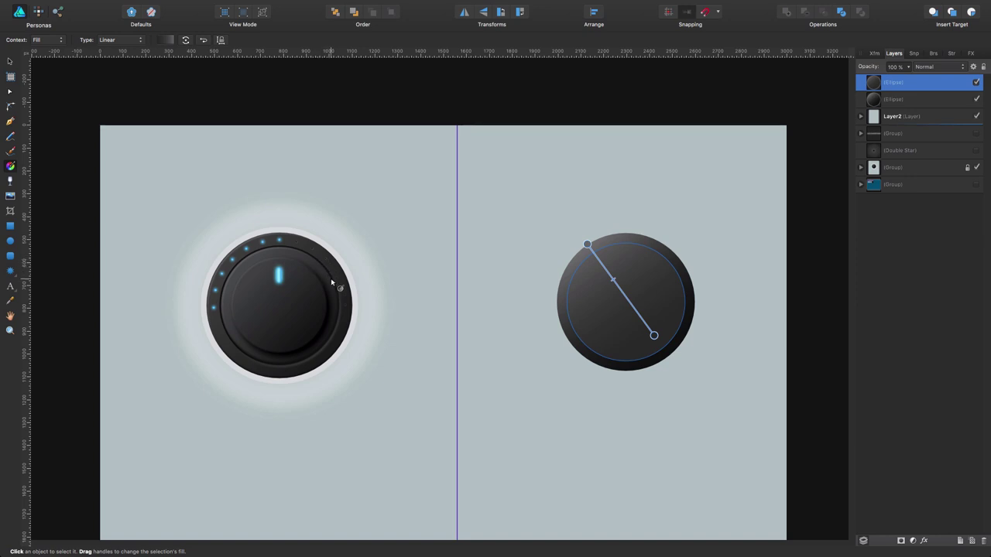
- Zoom in and outline the larger outer circle with a black 8 pt stroke
key("z")
left_click(262, 288)
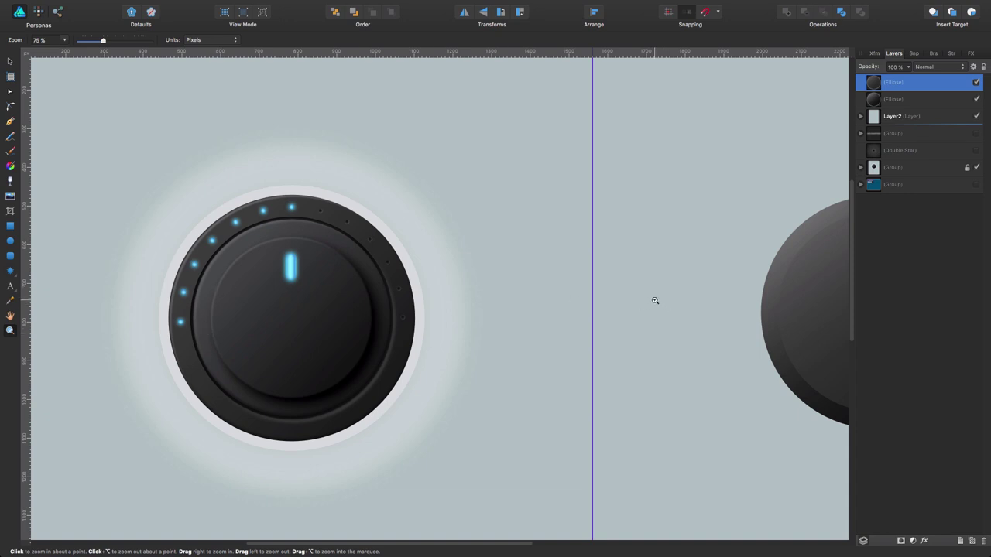
key("v")
scroll(747, 281, "right", 5)
left_click(567, 238)
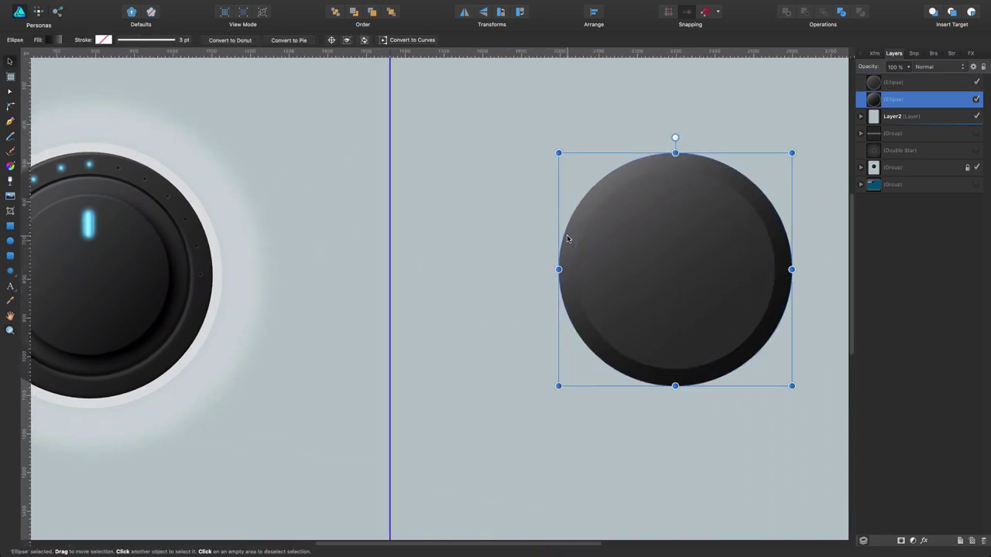
left_click(104, 40)
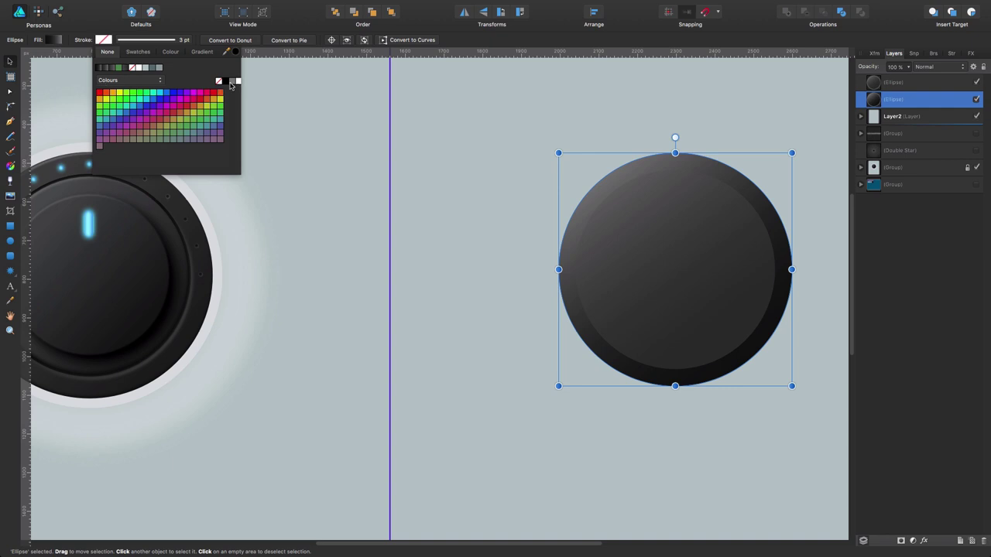
left_click(229, 81)
left_click(166, 40)
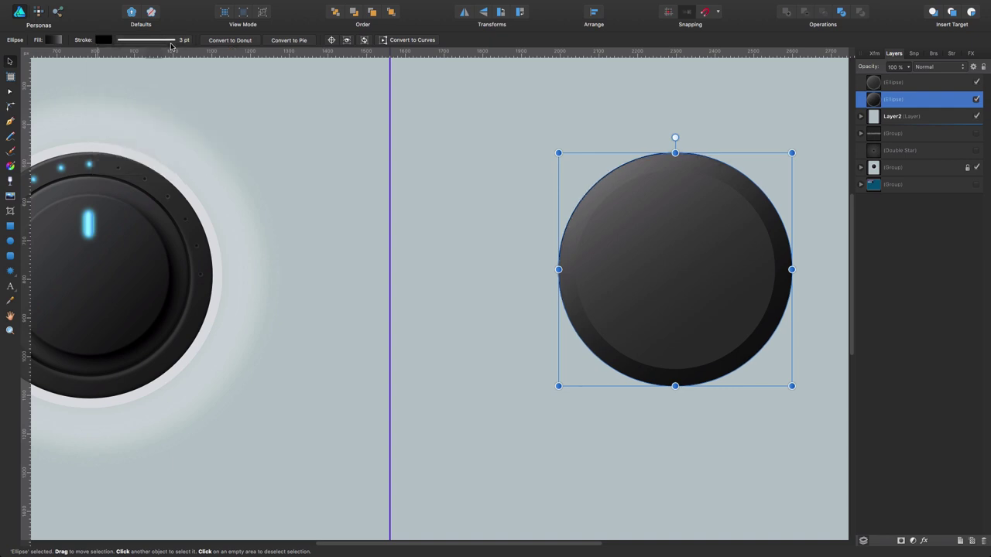
left_click_drag(135, 72, 142, 73)
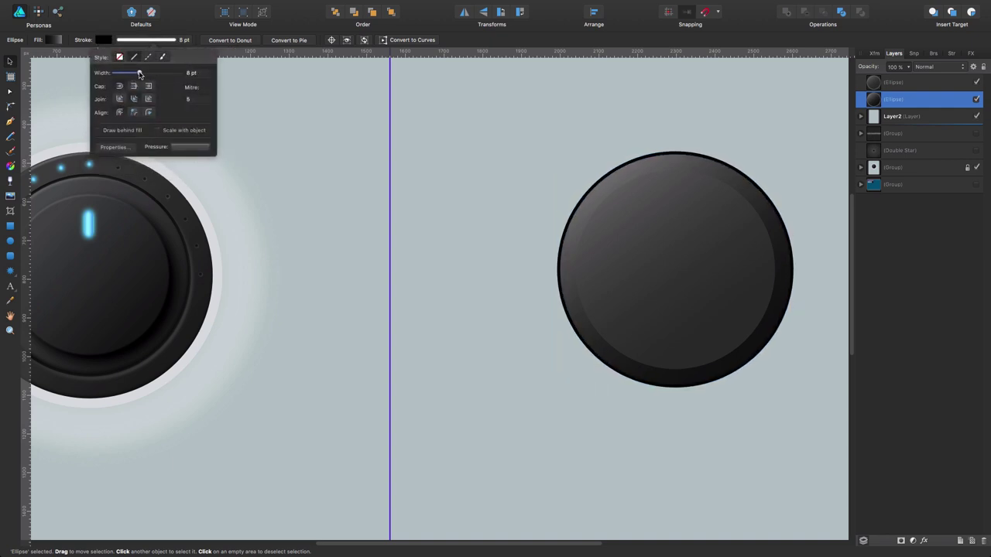
left_click(450, 160)
scroll(291, 212, "left", 3)
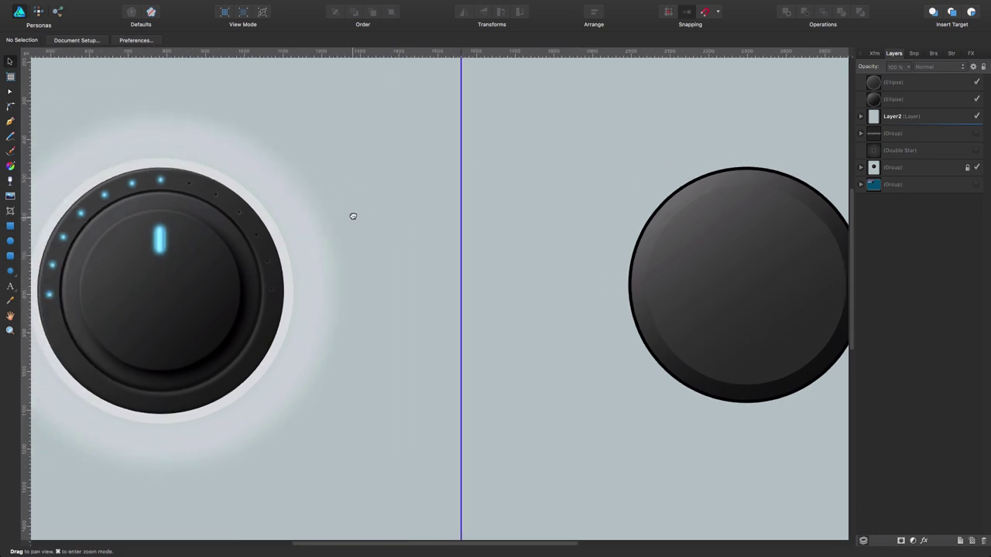
key("z")
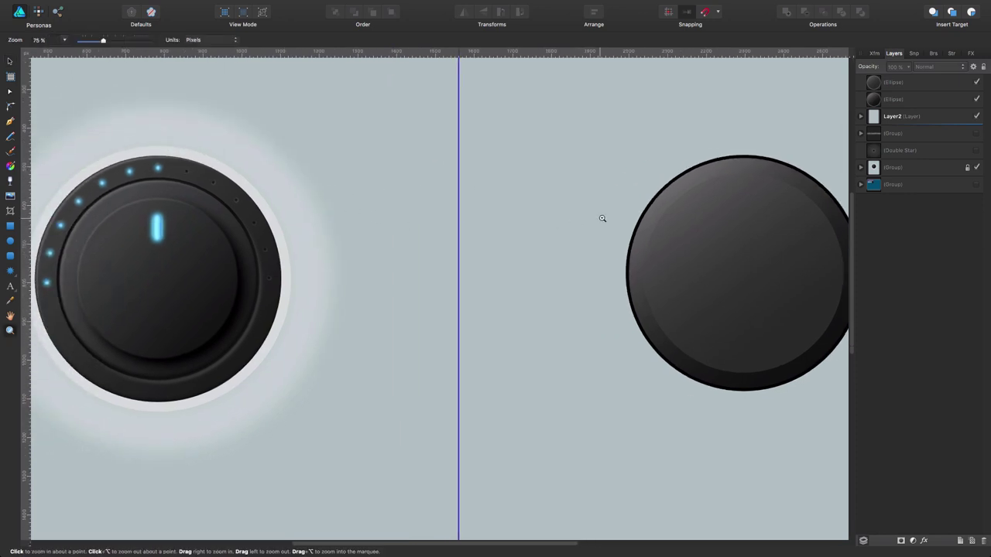
left_click_drag(600, 216, 535, 193)
scroll(513, 317, "up", 2)
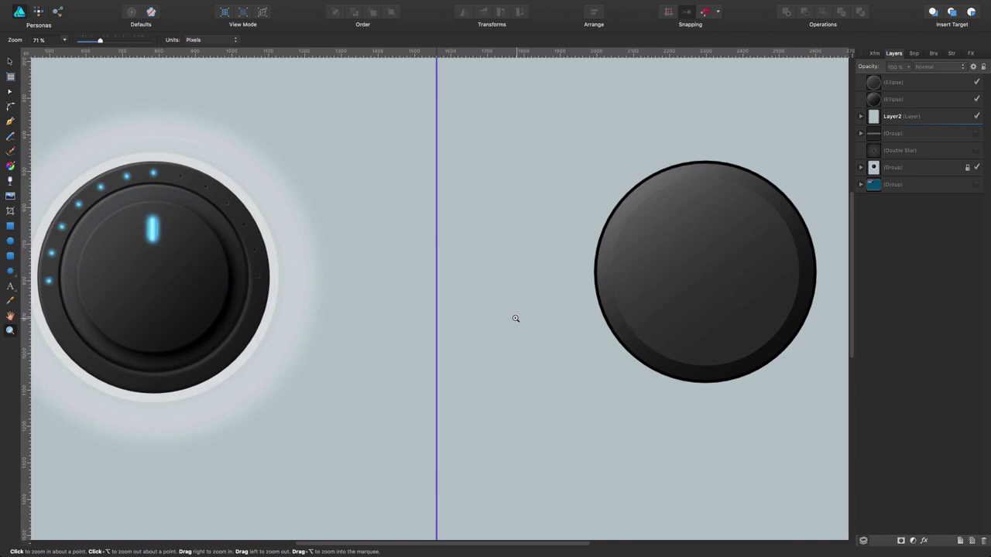
scroll(518, 294, "down", 2)
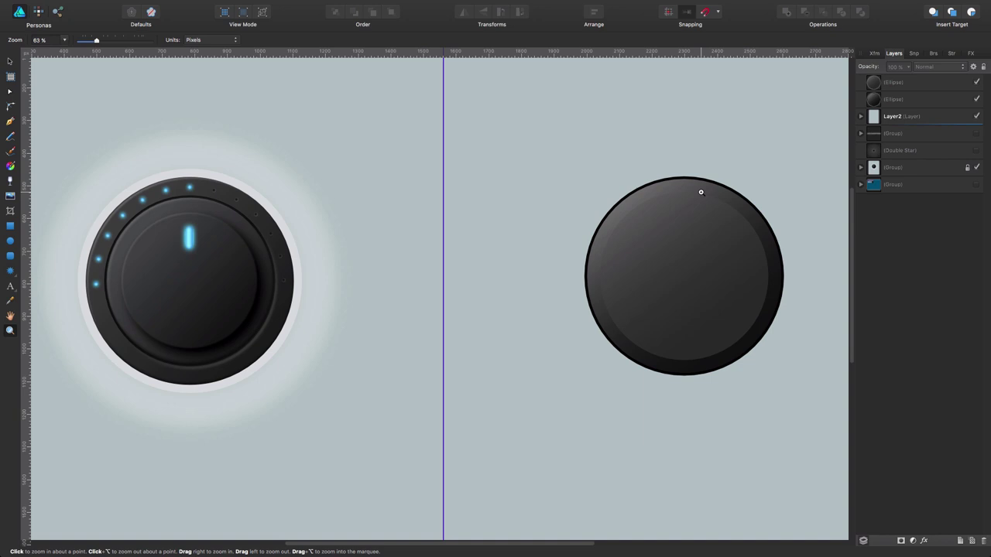
- Set the new knob's outer circle stroke to None
left_click(923, 99)
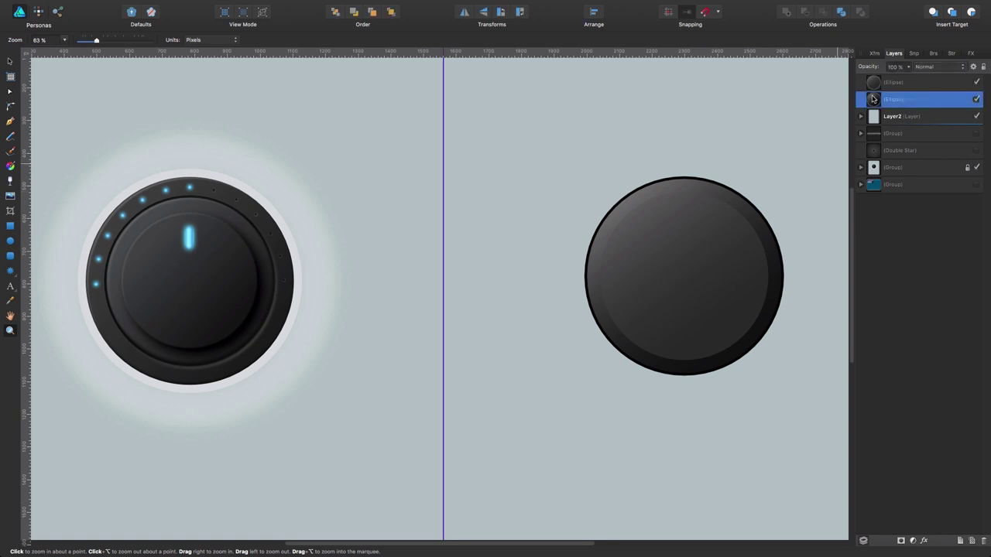
key("v")
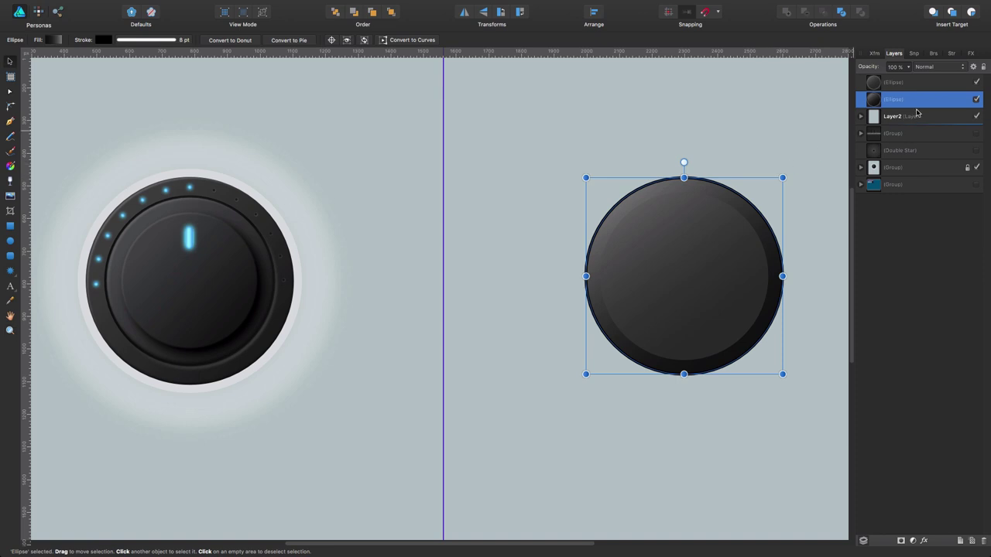
left_click(102, 40)
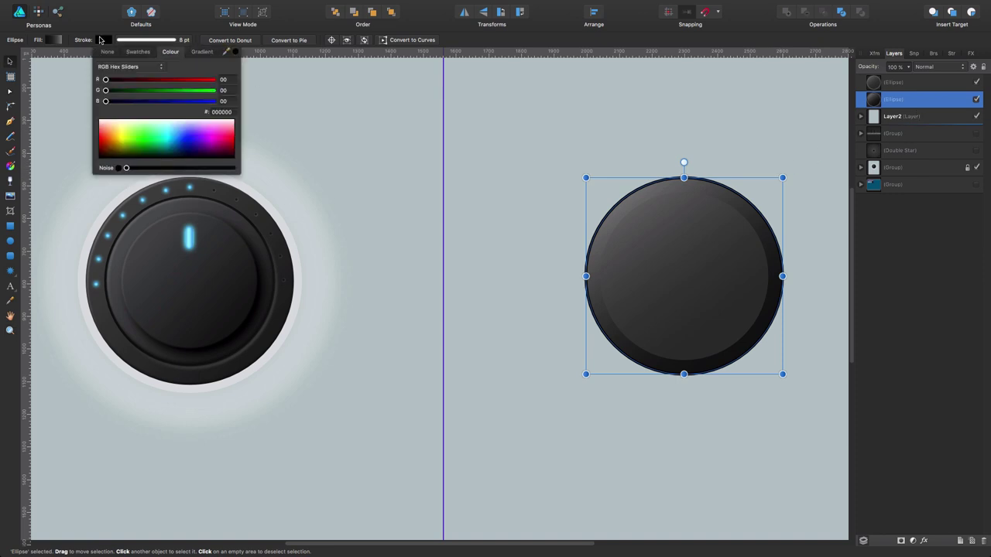
left_click(108, 52)
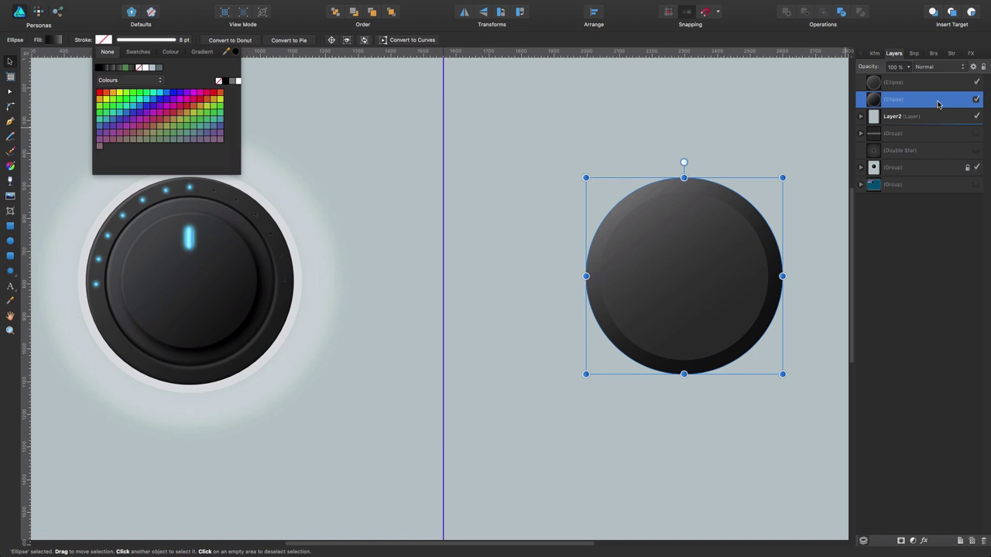
- Duplicate the circle, enlarge the lower copy, fill it solid black, and centre it behind the knob
key("super+j")
left_click(916, 118)
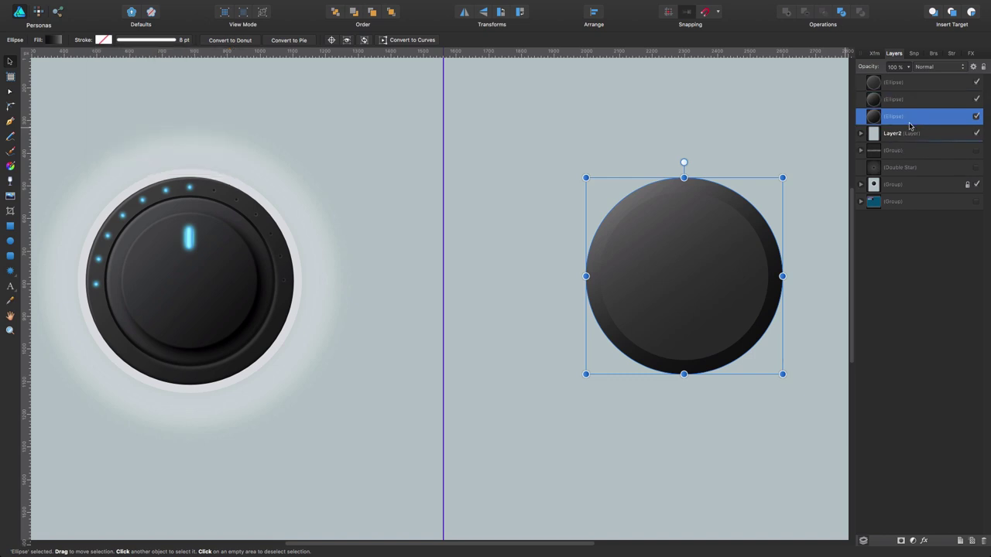
left_click_drag(585, 178, 572, 164)
left_click(52, 40)
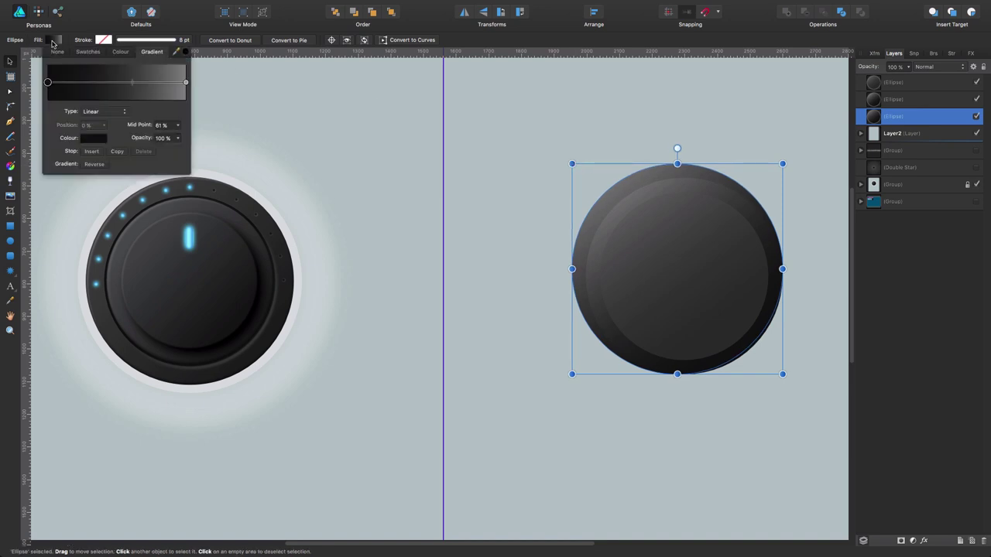
left_click(120, 52)
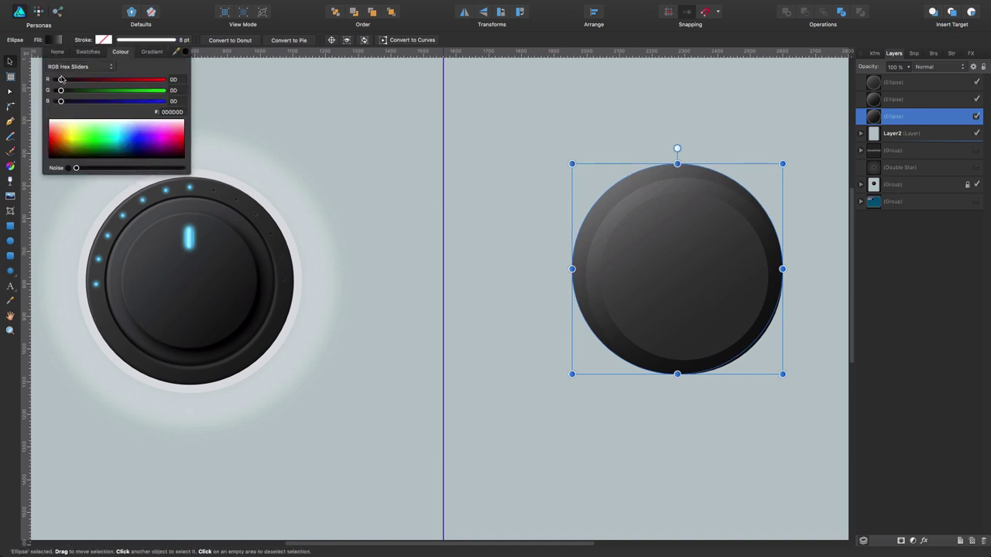
left_click_drag(61, 81, 55, 81)
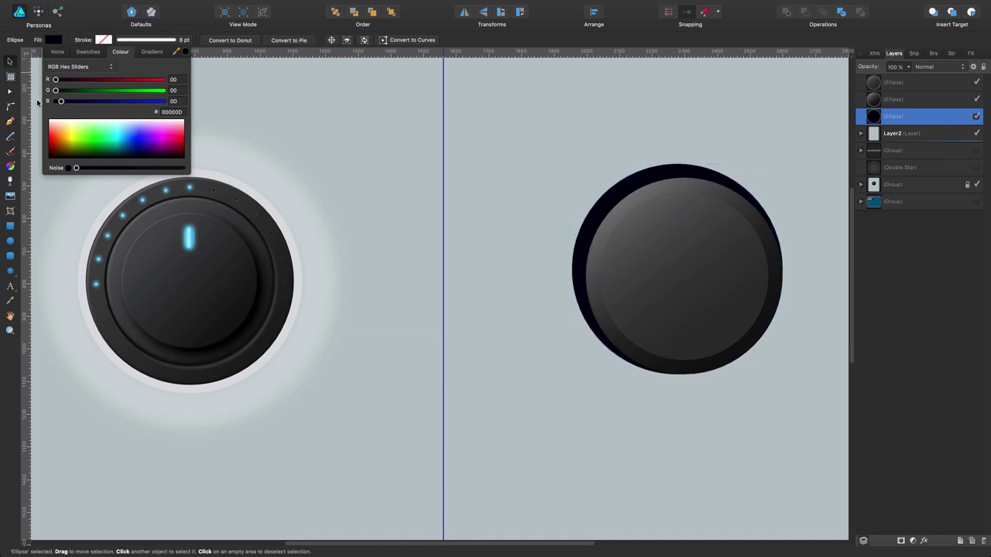
left_click_drag(706, 179, 710, 186)
mouse_move(576, 382)
left_mouse_down()
mouse_move(586, 369)
mouse_move(581, 377)
left_mouse_up()
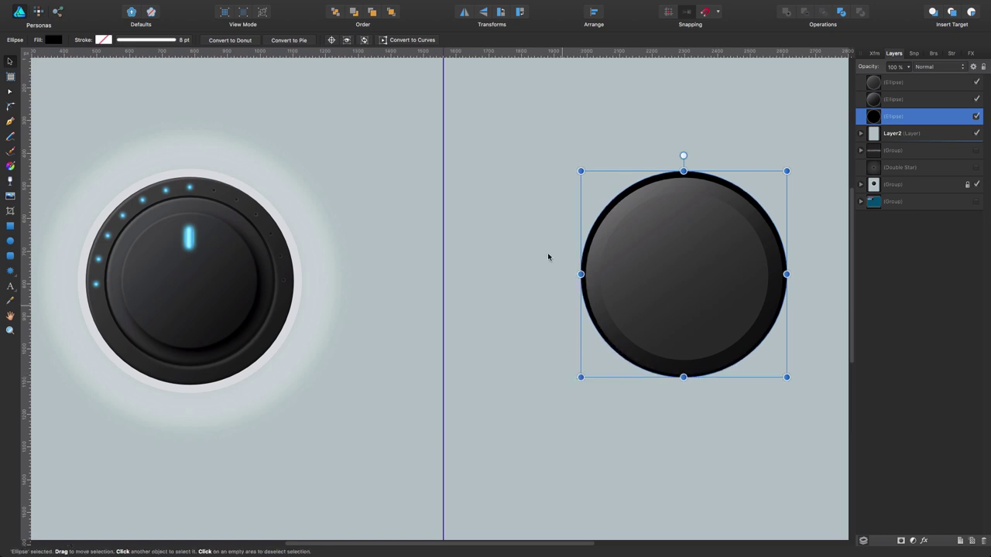
- Select the three circles of the new knob and align them vertically
left_click_drag(544, 121, 802, 418)
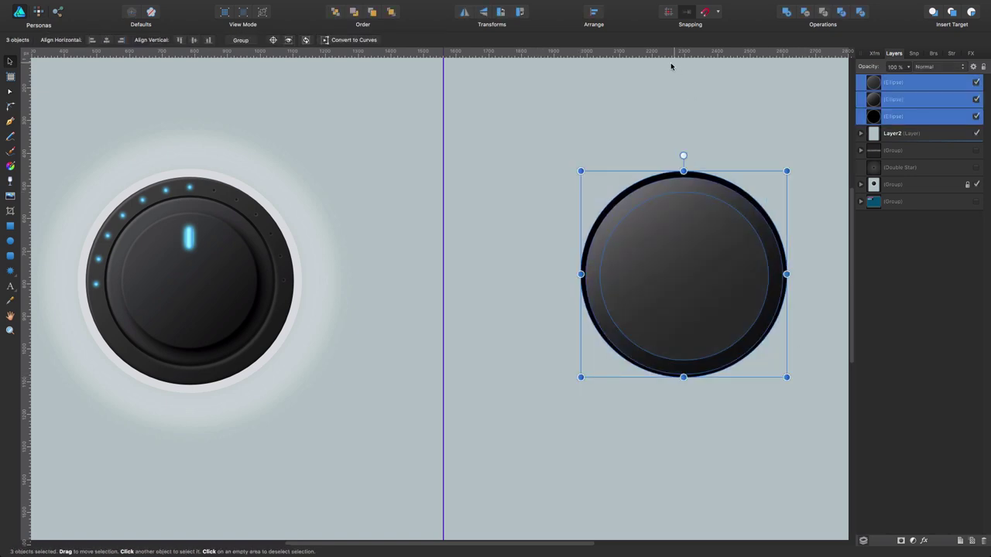
left_click(593, 12)
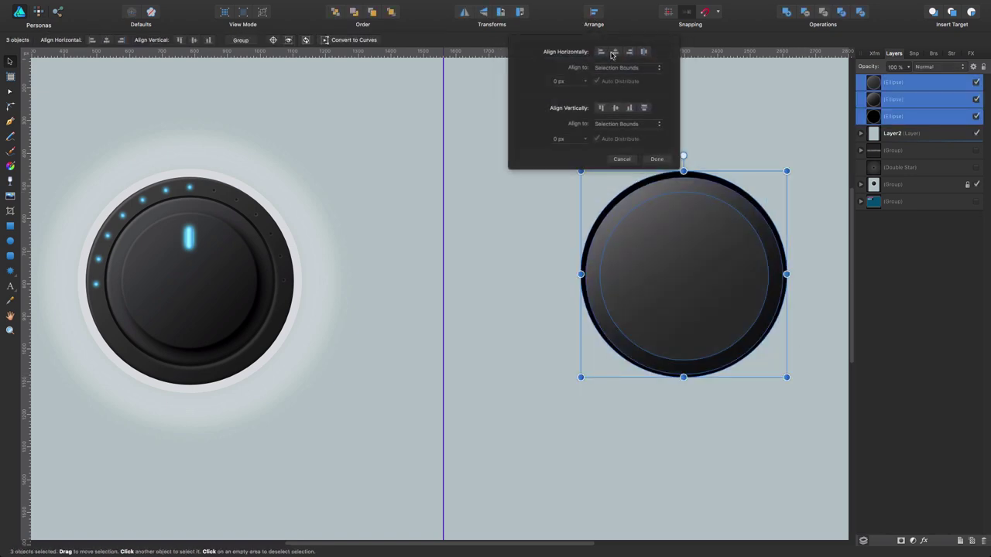
left_click(615, 107)
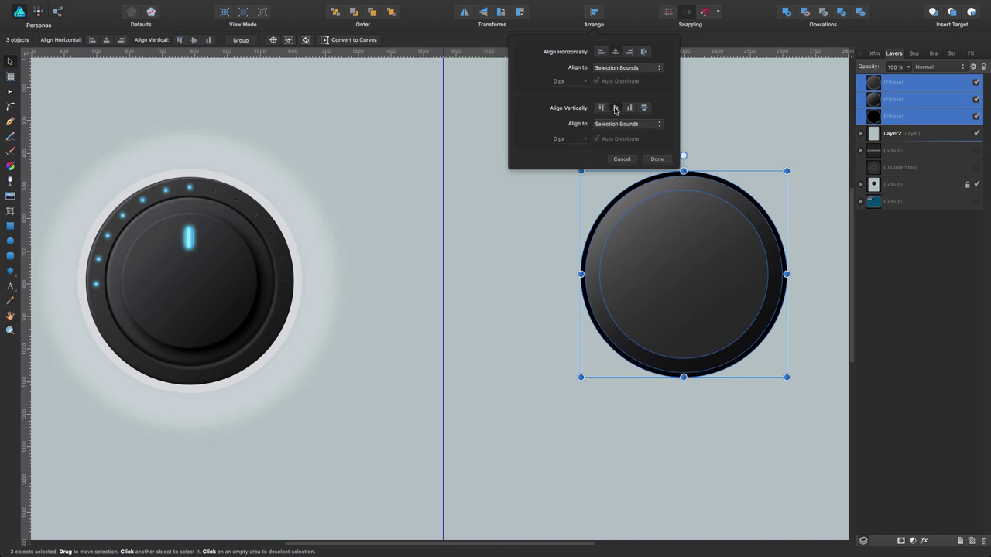
left_click(519, 210)
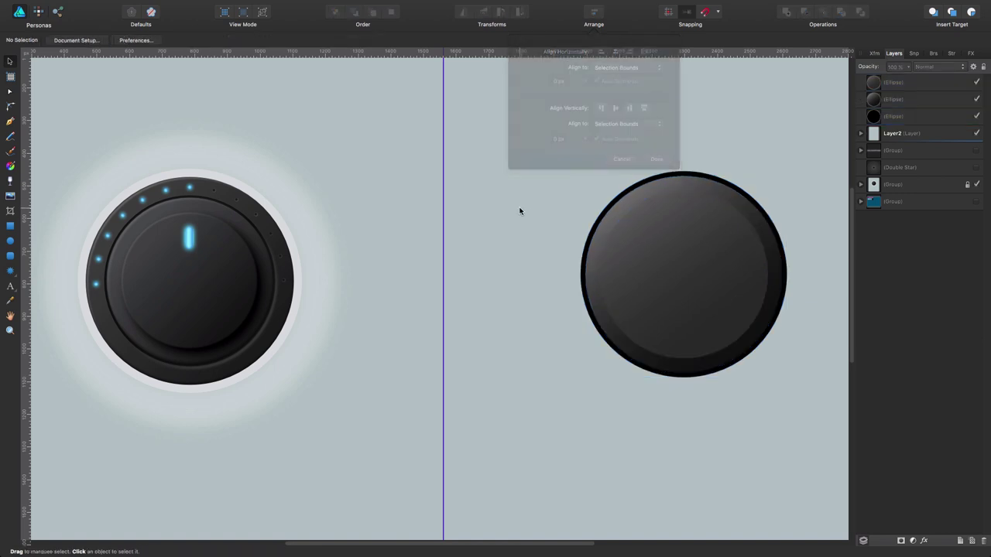
- Reselect the three knob circles and align them with Align Centre and Align Middle
left_click(718, 184)
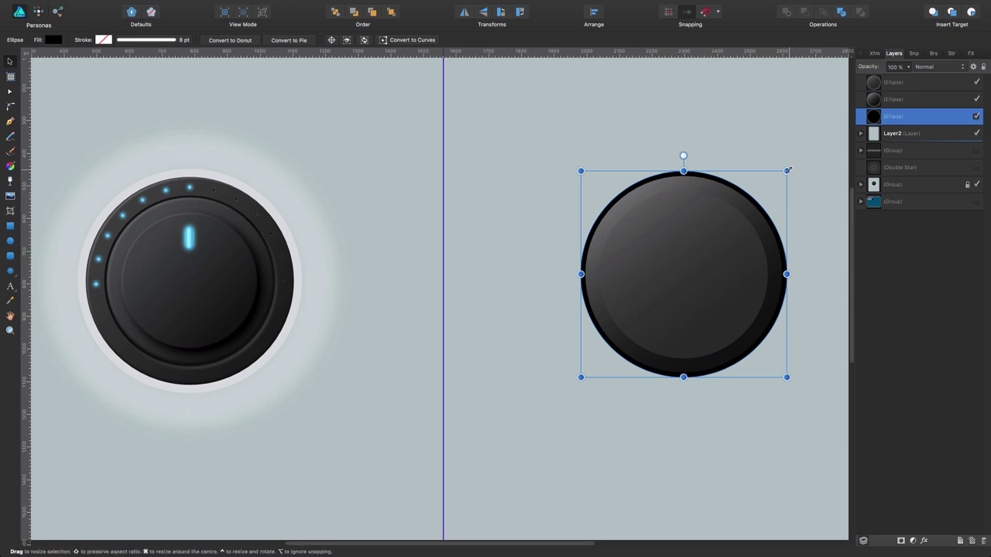
left_click_drag(801, 150, 508, 445)
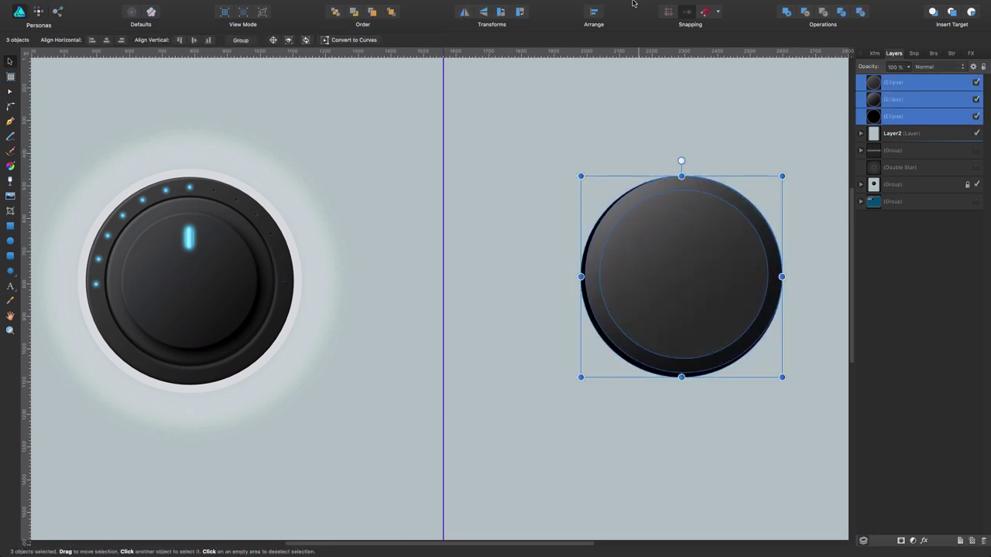
mouse_move(596, 14)
key("super+d")
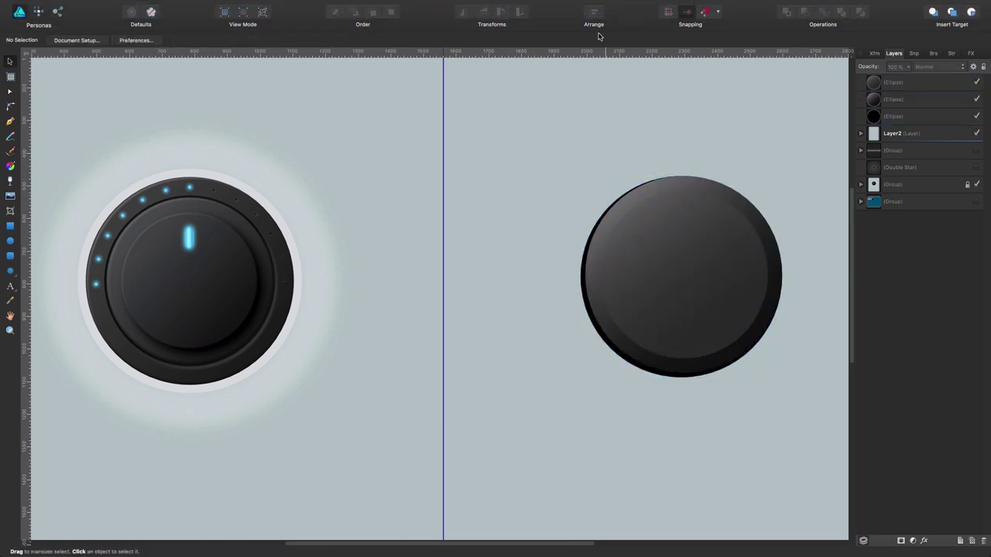
left_click_drag(563, 117, 795, 417)
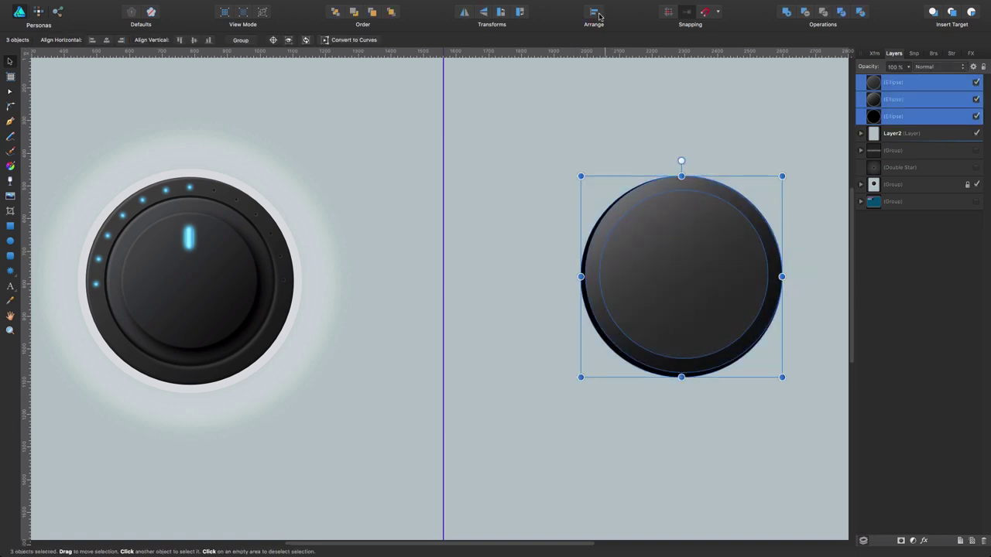
left_click(594, 13)
left_click(614, 52)
left_click(616, 107)
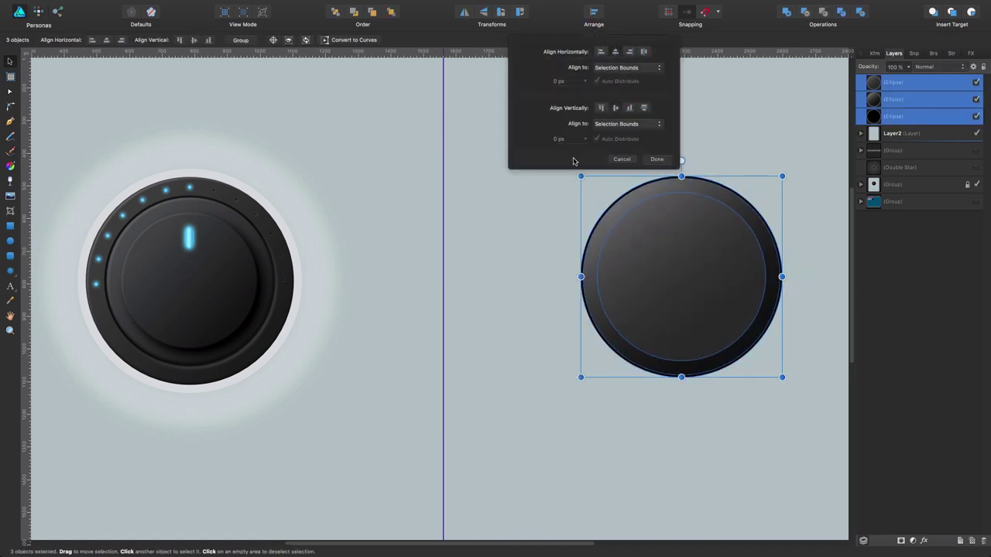
left_click(522, 239)
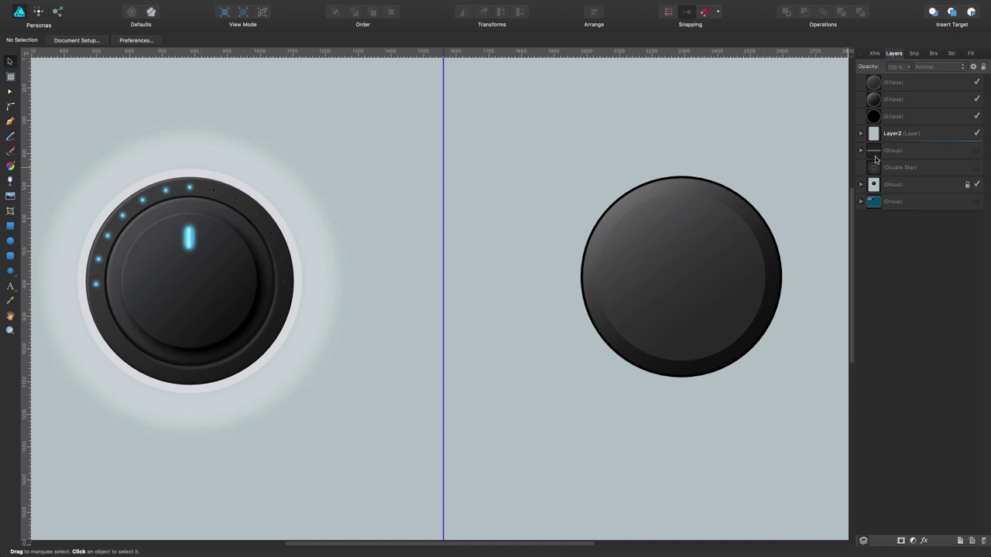
- Duplicate a knob circle, move it beneath the others, and enlarge it to about 724 px wide
left_click(919, 101)
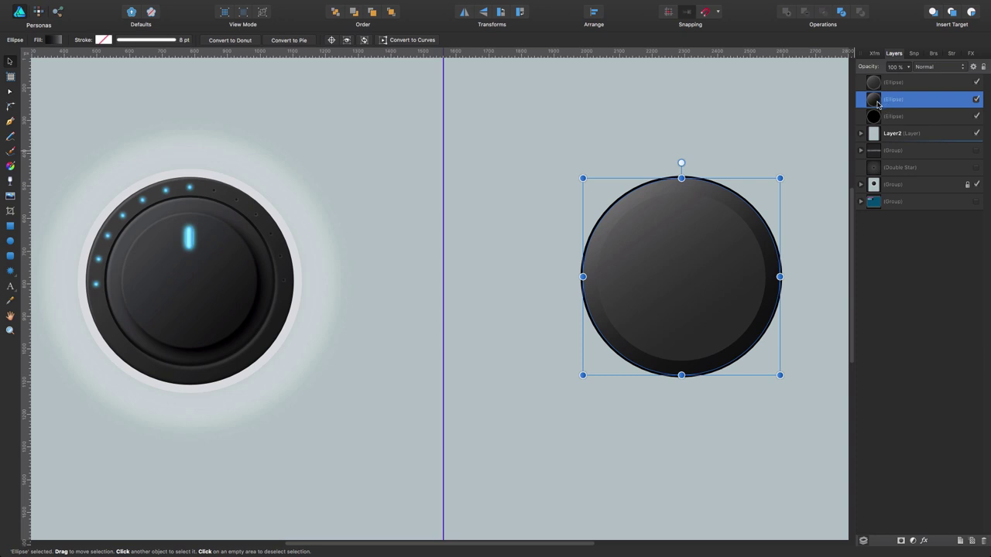
key("super+j")
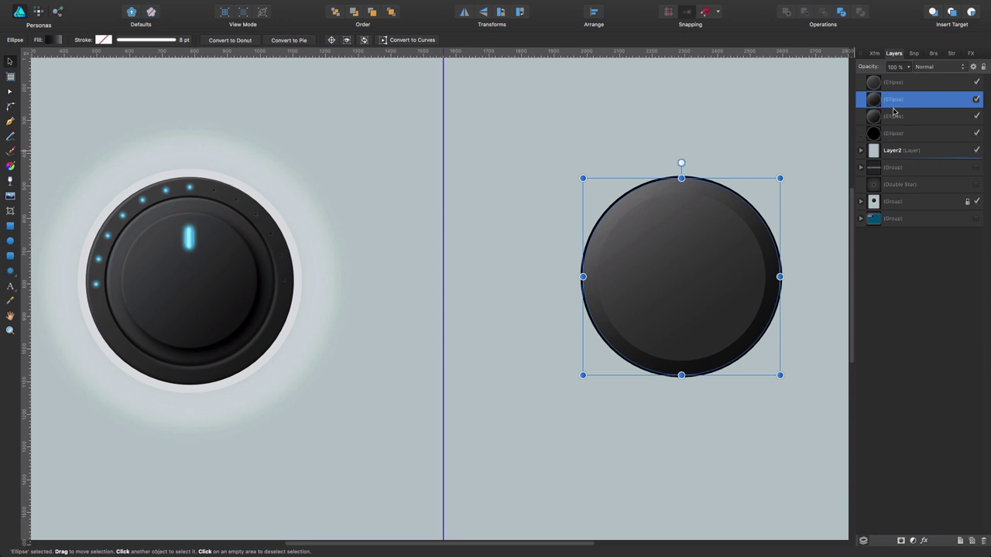
left_click_drag(879, 107, 877, 144)
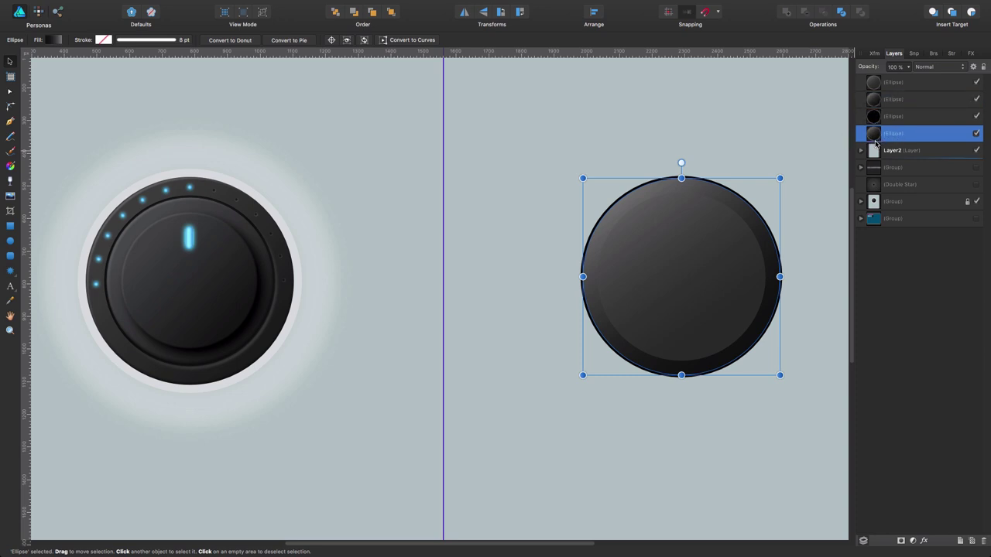
mouse_move(780, 178)
left_mouse_down()
mouse_move(798, 159)
mouse_move(791, 166)
left_mouse_up()
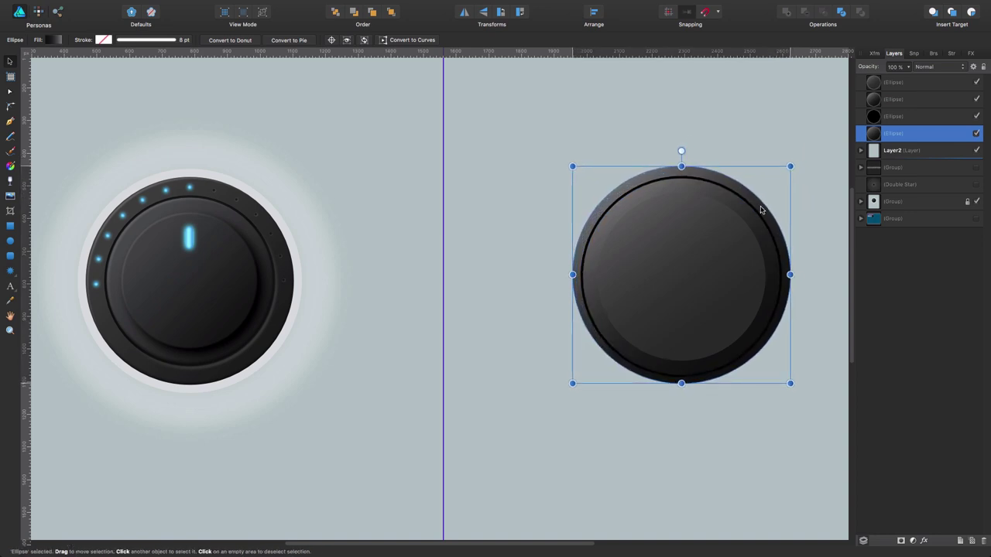
left_click_drag(572, 166, 557, 157)
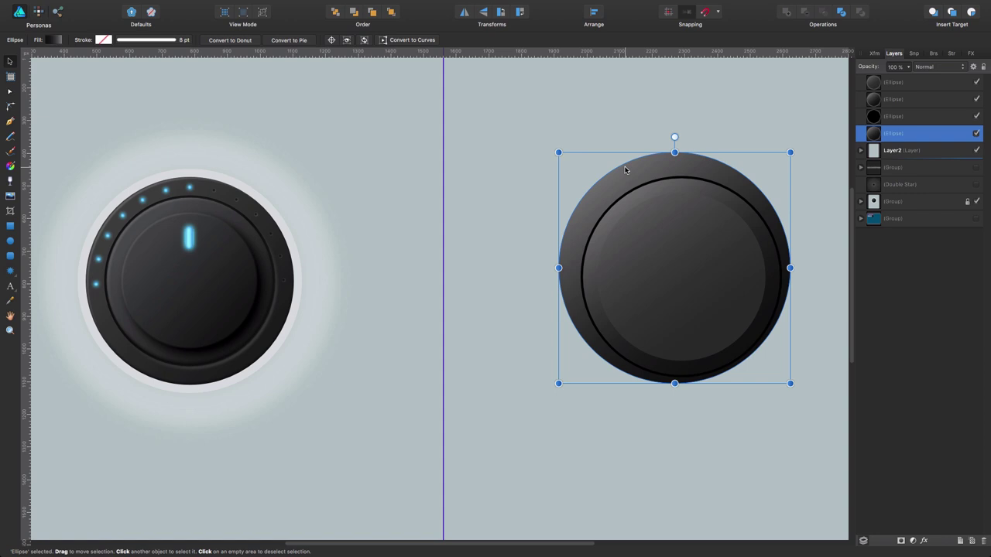
left_click_drag(647, 172, 653, 181)
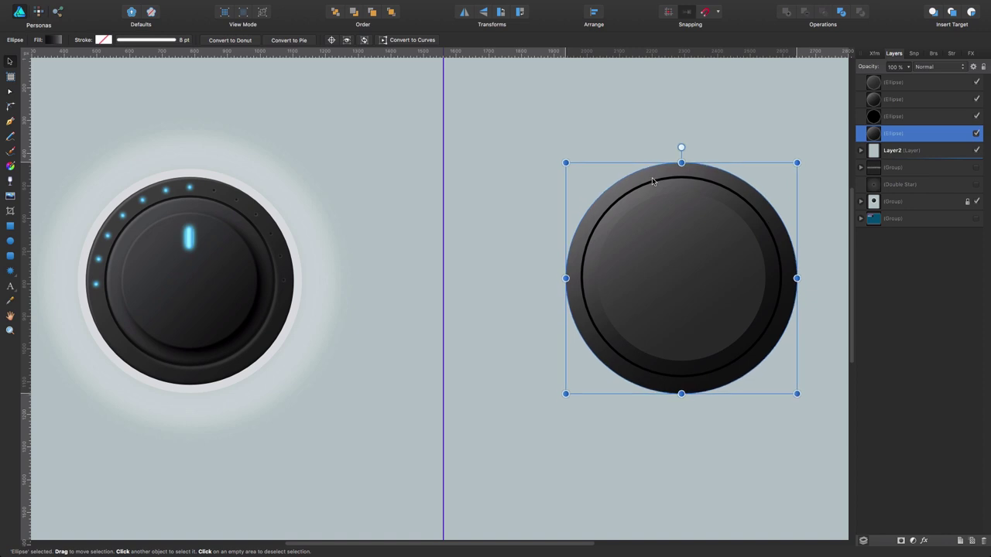
left_click_drag(566, 162, 561, 157)
left_click_drag(624, 180, 627, 182)
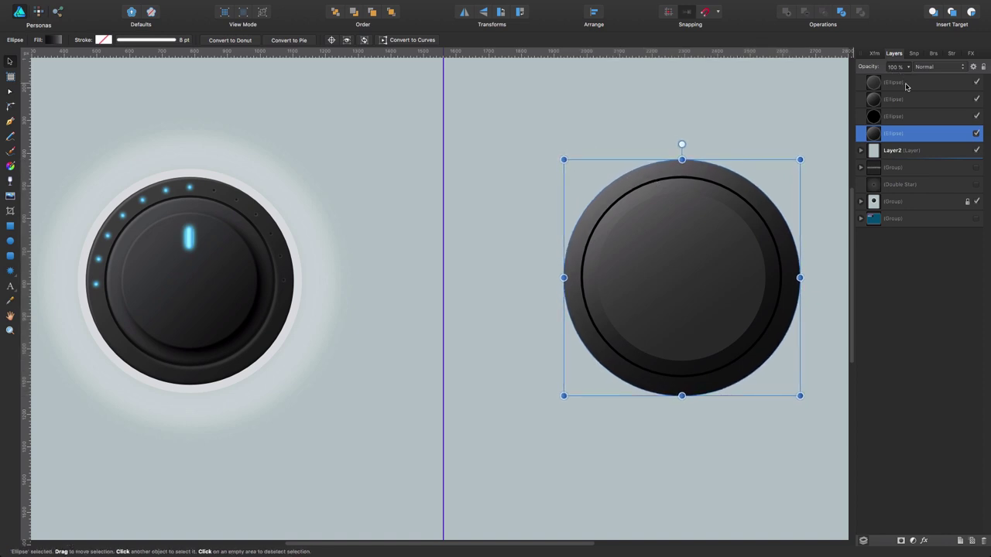
- Centre all four knob circles horizontally and vertically on one another
left_click(907, 83, "shift")
left_click(594, 14)
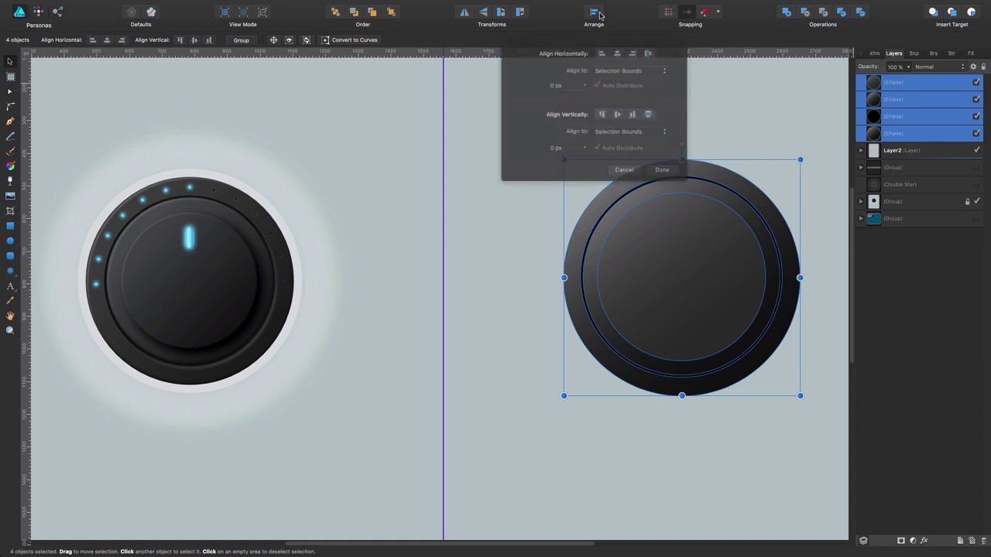
left_click(615, 53)
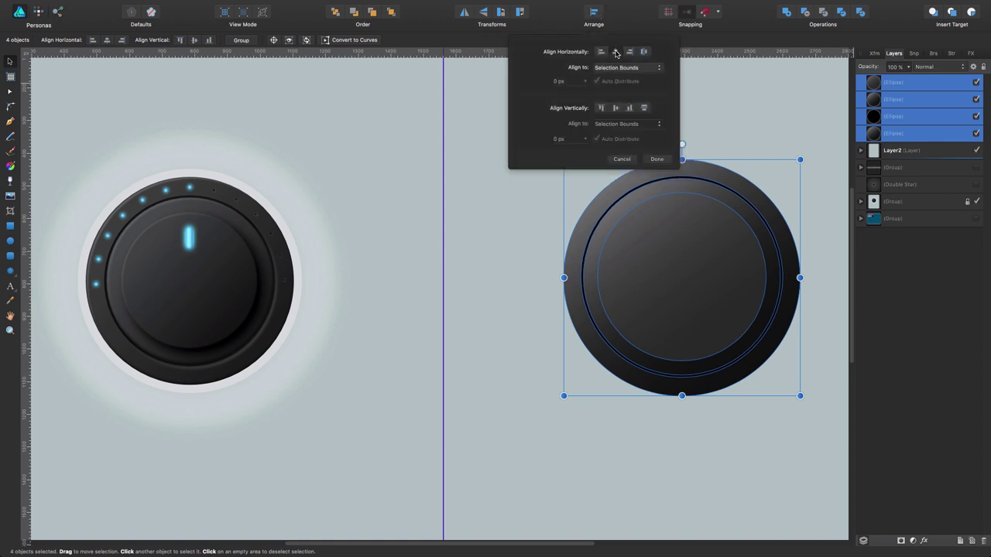
left_click(616, 109)
left_click(617, 109)
left_click(754, 114)
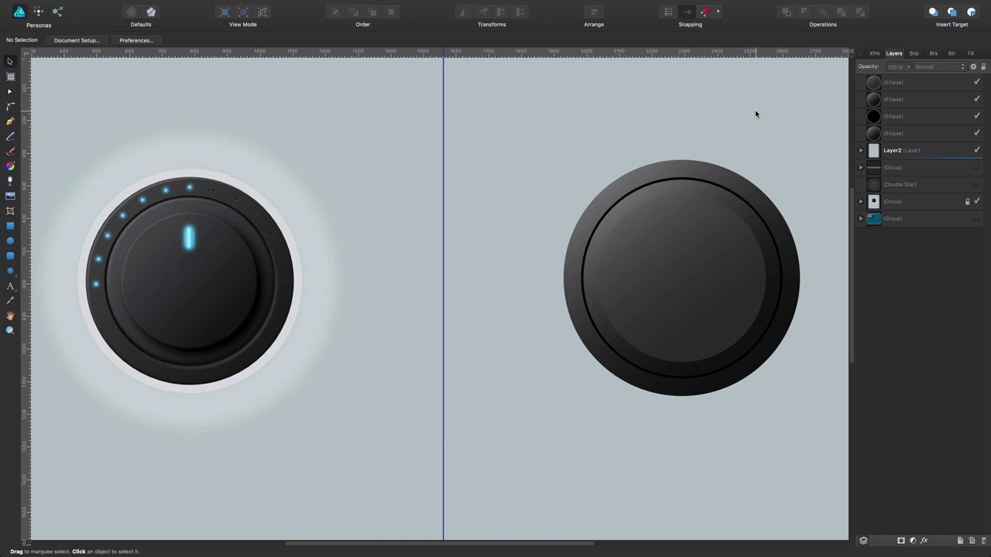
- Darken the right-end colour of the large outer circle's gradient
left_click(695, 172)
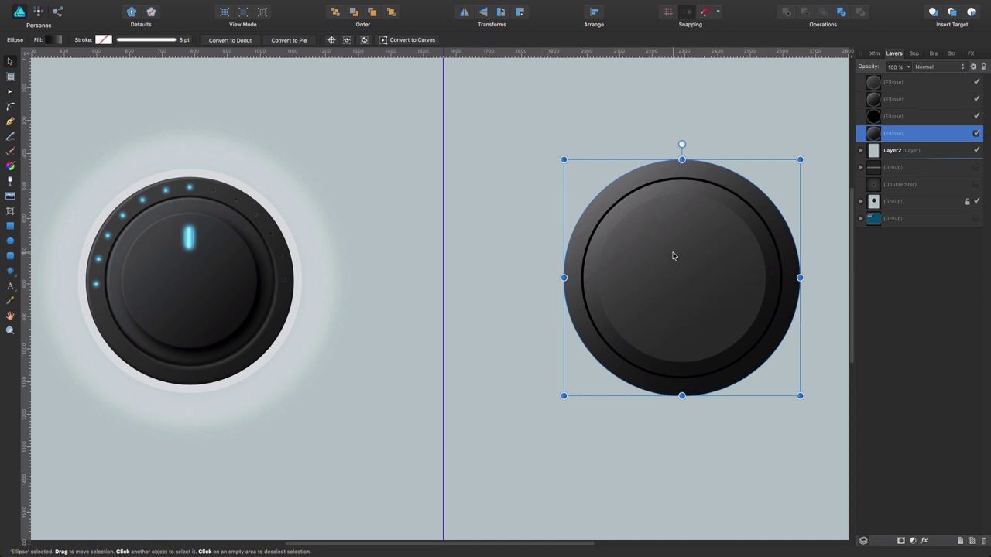
left_click(50, 40)
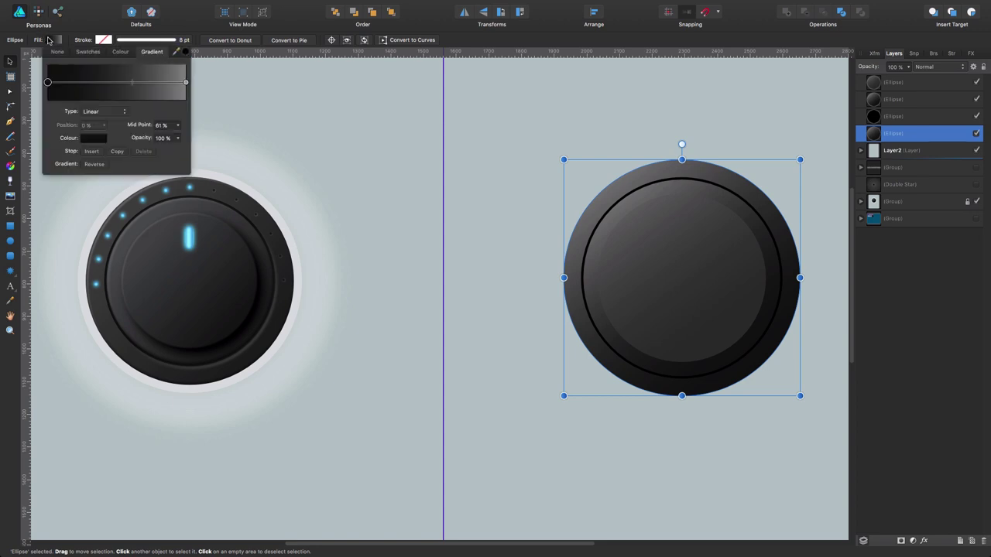
left_click(186, 83)
left_click(91, 138)
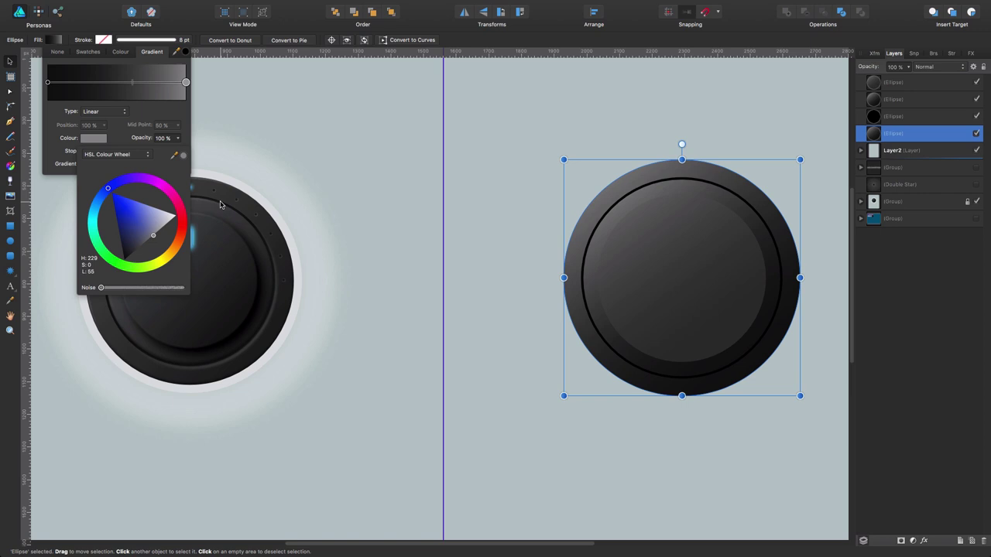
left_click_drag(152, 238, 144, 246)
left_click(554, 133)
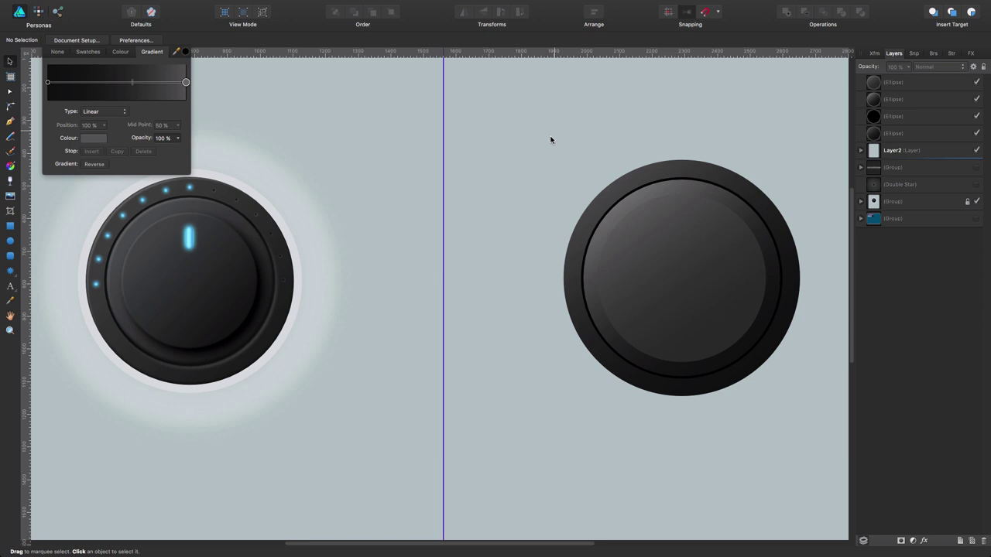
- Angle the gradients of the right knob's two inner discs diagonally toward the upper left
key("space")
left_click_drag(410, 139, 425, 203)
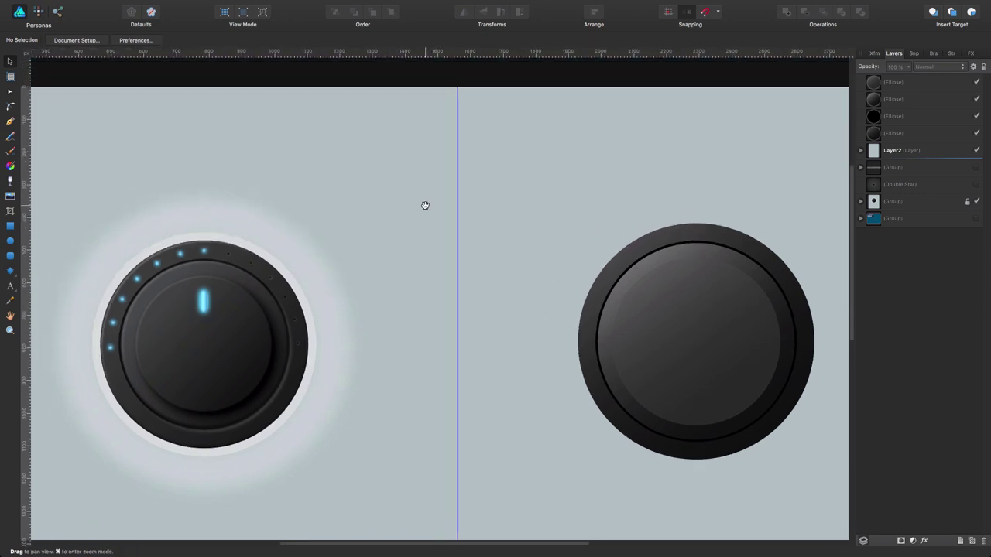
left_click(595, 284)
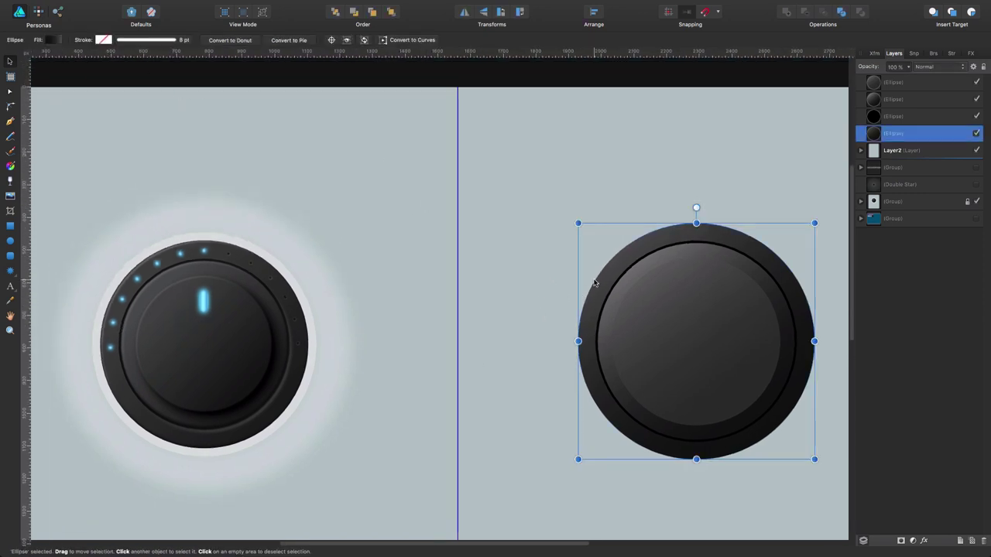
left_click(729, 338)
left_click(52, 39)
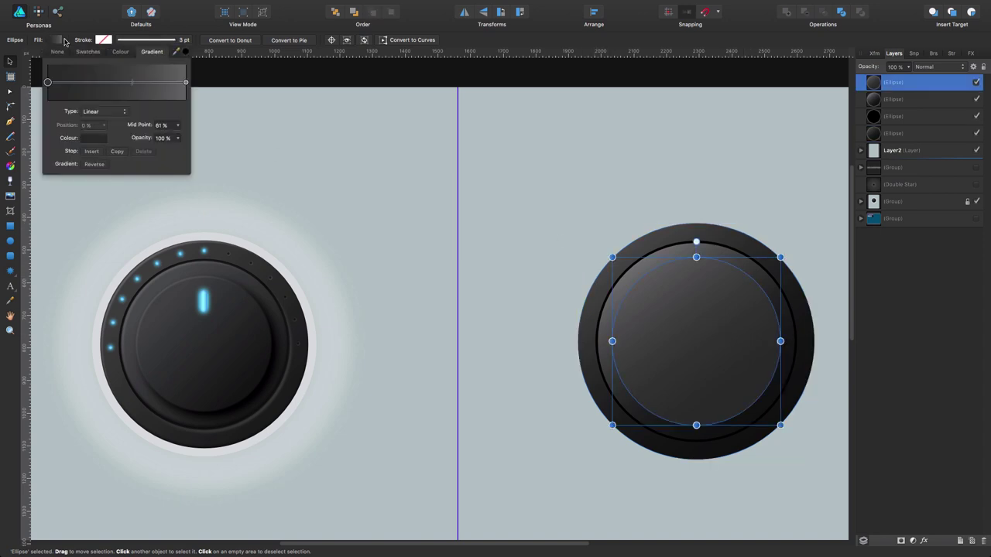
key("g")
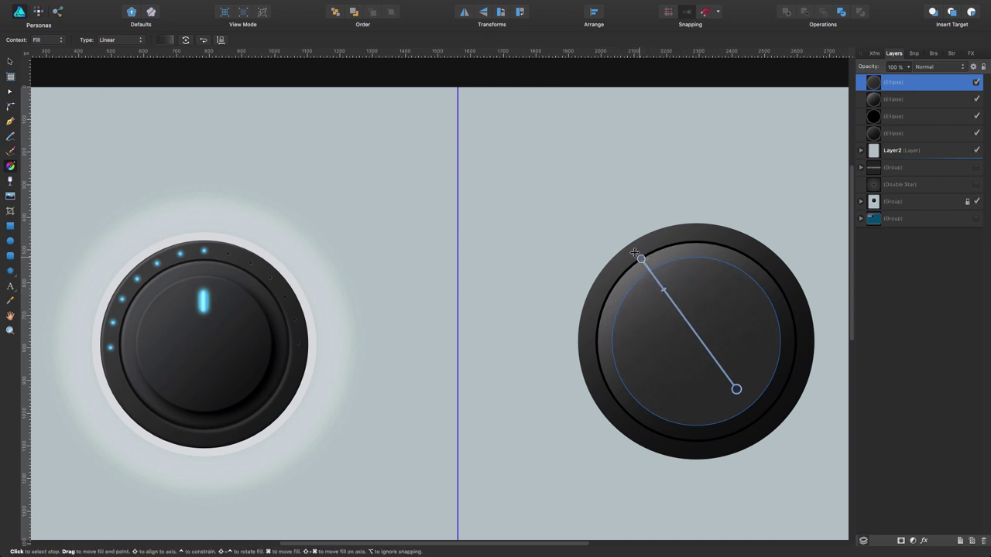
left_click_drag(641, 259, 629, 243)
left_click(628, 280)
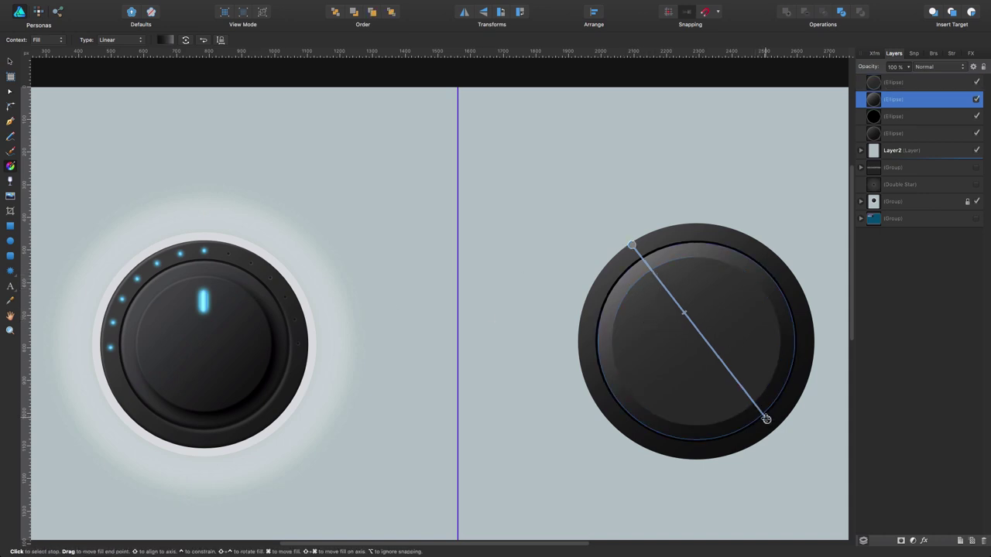
mouse_move(766, 420)
left_mouse_down()
mouse_move(757, 405)
mouse_move(711, 392)
mouse_move(760, 421)
left_mouse_up()
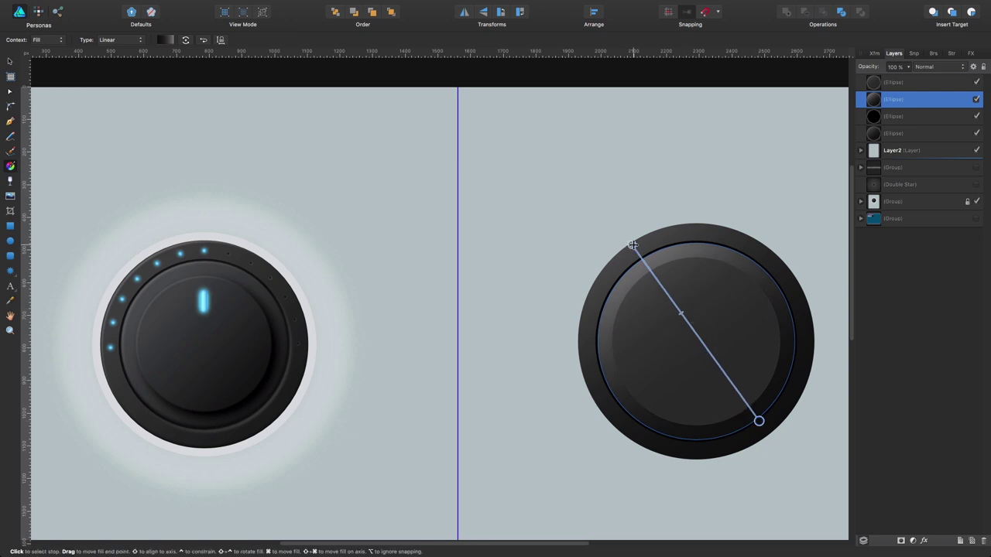
left_click_drag(632, 244, 632, 236)
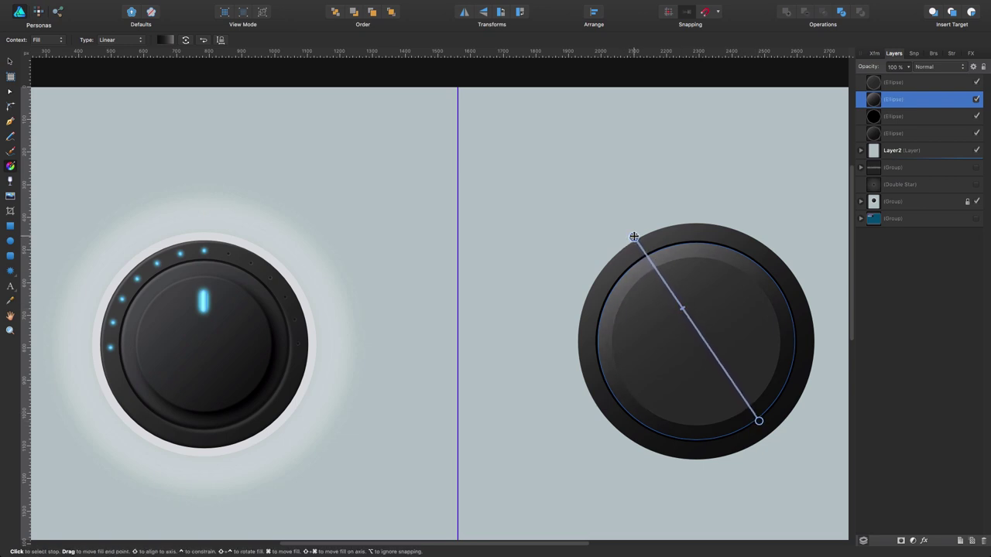
key("v")
left_click(462, 221)
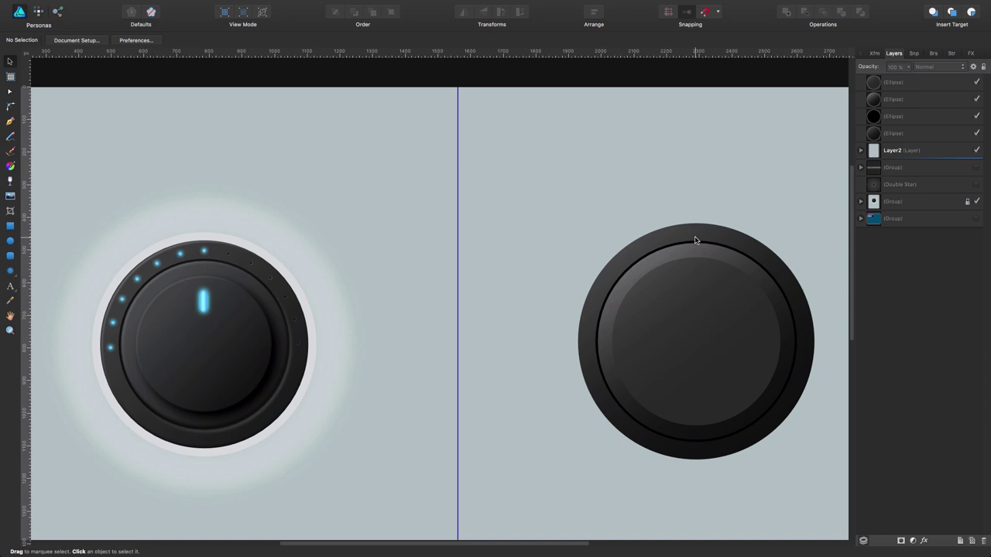
- Give the top inner disc's gradient a darker stop colour and shift its midpoint slightly
left_click(717, 299)
left_click(55, 39)
left_click(93, 138)
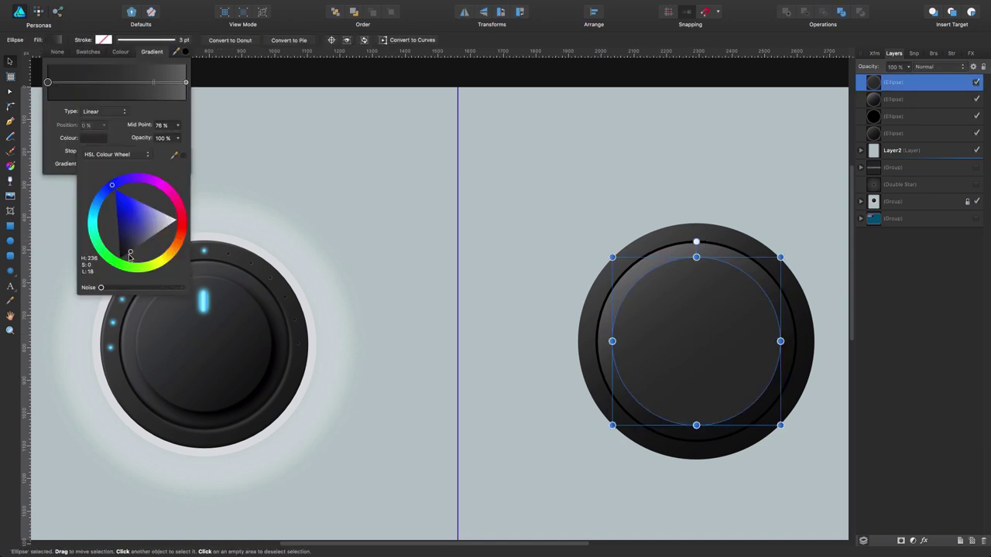
left_click(126, 257)
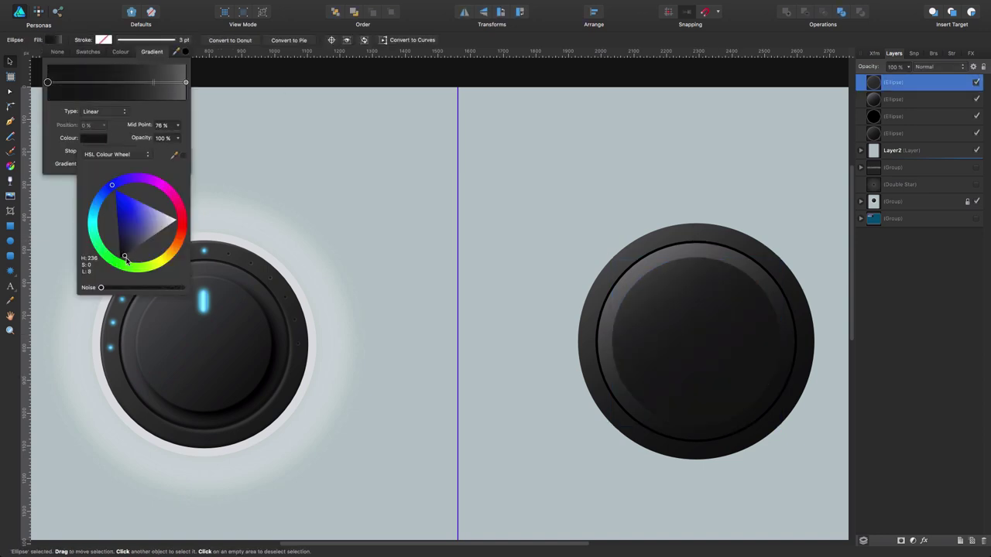
left_click(652, 267)
left_click_drag(155, 88, 158, 87)
left_click(559, 155)
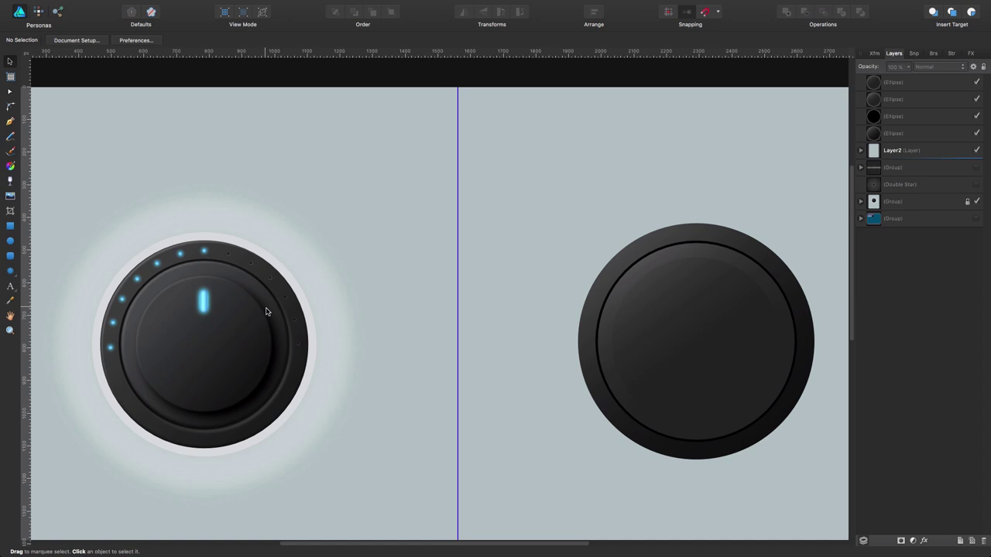
- Add an Outer Shadow to the inner disc: 67% opacity, 32.3 px radius, 26.6 px offset
left_click(685, 344)
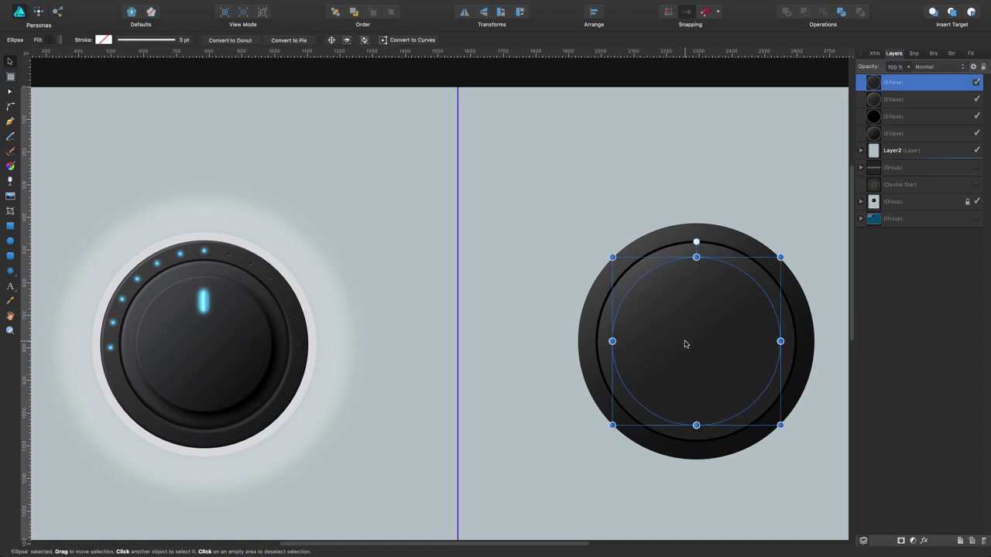
left_click(970, 53)
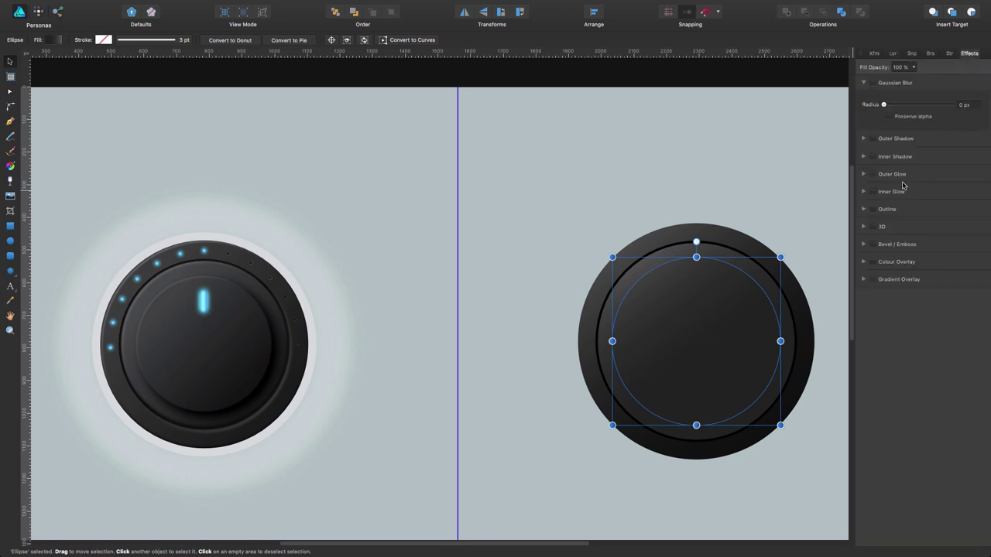
left_click(873, 139)
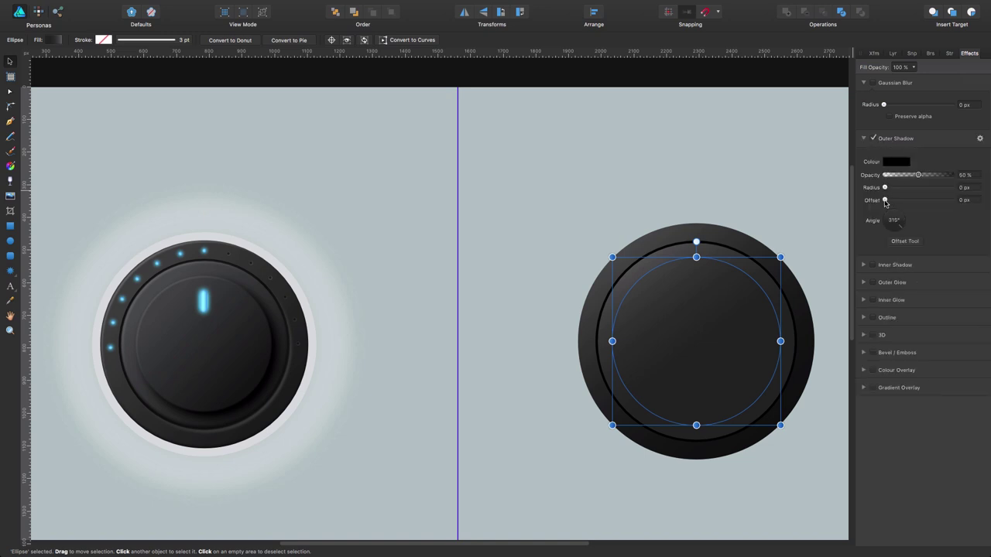
left_click_drag(885, 200, 922, 235)
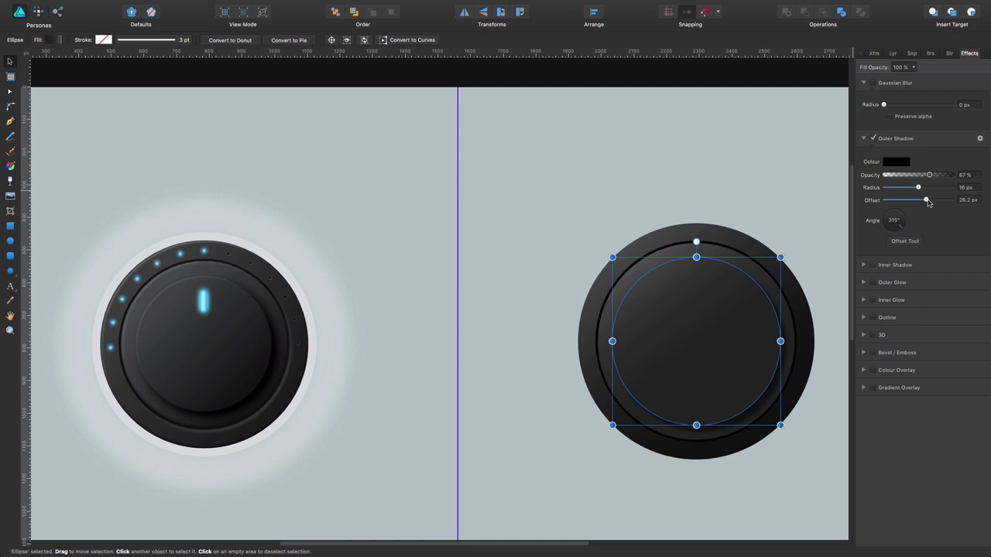
mouse_move(926, 200)
left_mouse_down()
mouse_move(939, 202)
mouse_move(928, 204)
mouse_move(931, 193)
left_mouse_up()
left_click(601, 183)
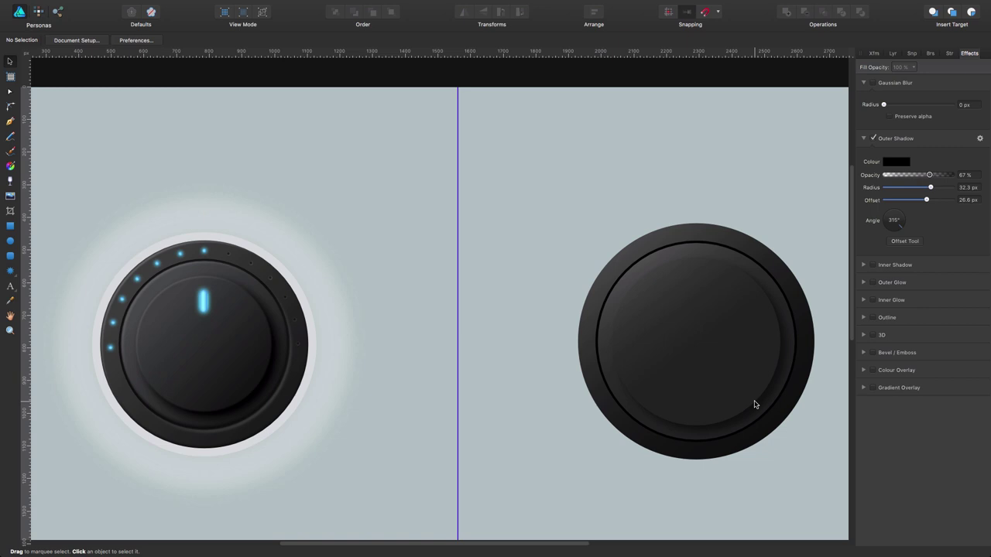
- Zoom in on the right knob, then the original left knob, then back out to both
key("z")
left_click(746, 410)
left_click(792, 330)
left_click(611, 341)
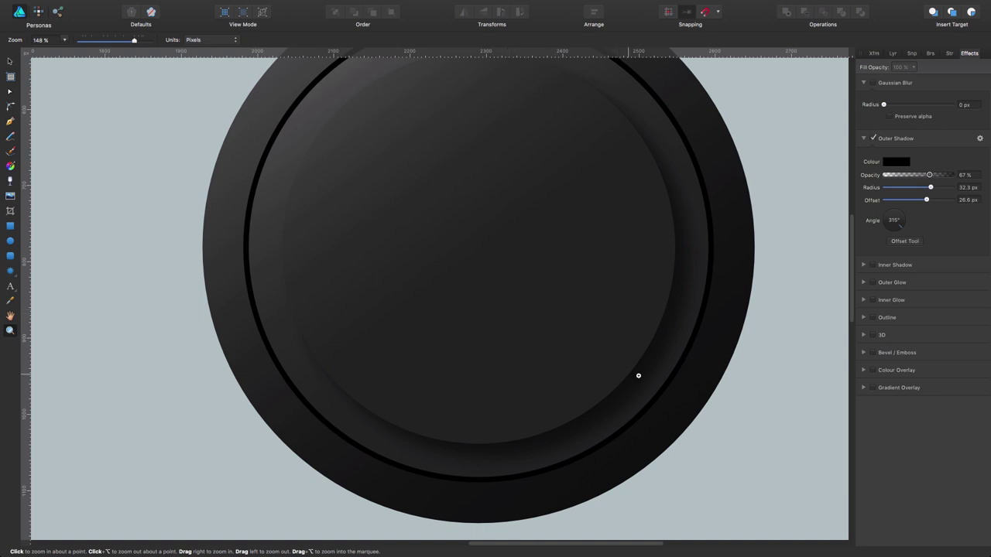
left_click_drag(670, 296, 423, 301)
left_click_drag(155, 376, 367, 309)
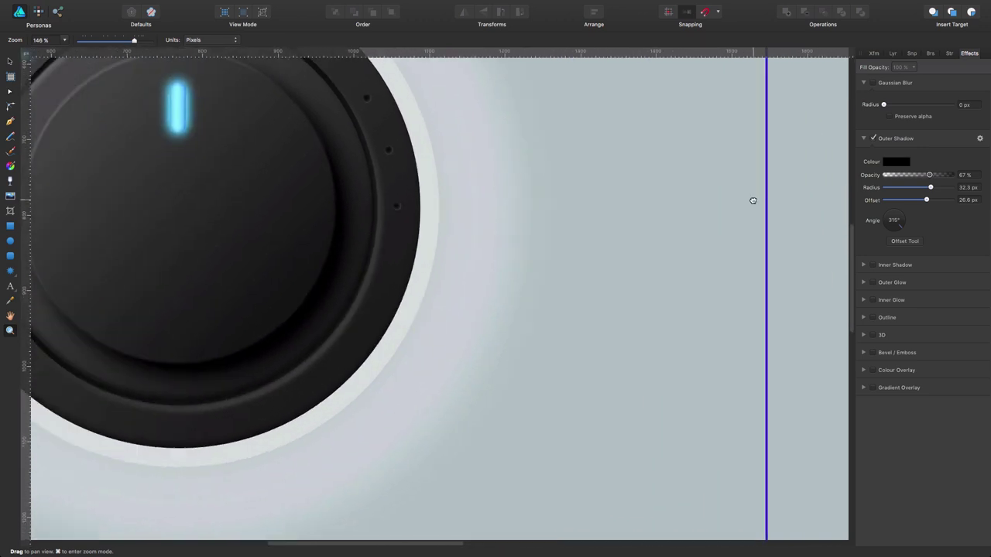
scroll(702, 170, "left", 1)
left_click_drag(692, 172, 486, 239)
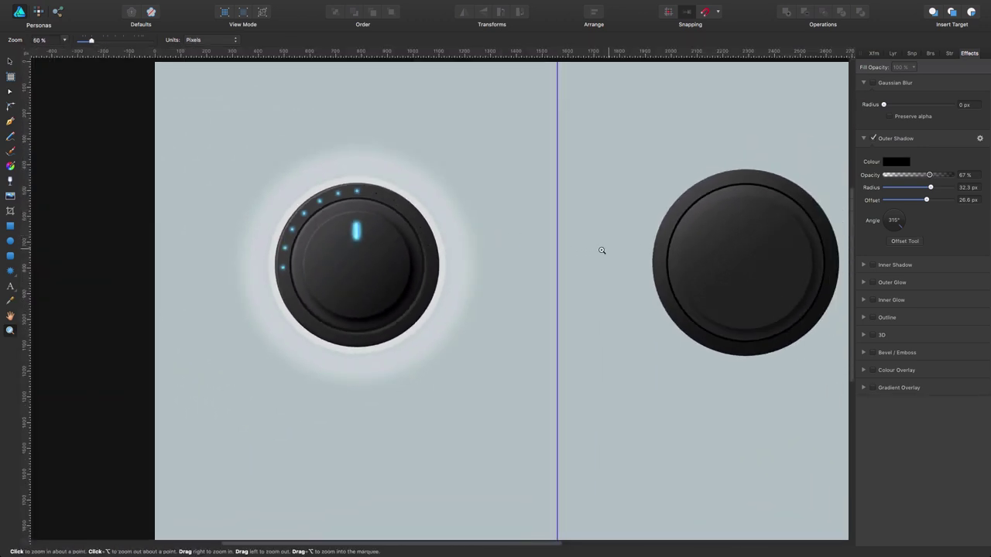
left_click_drag(600, 248, 479, 220)
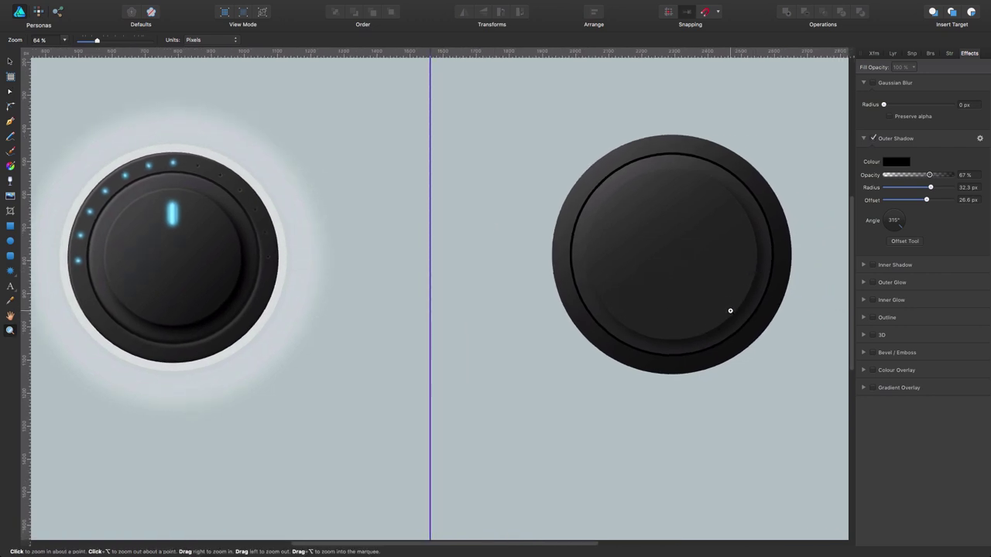
- Inspect the left knob's rim close up, then show the Layers list and fit the document with Cmd+0
key("v")
left_click(715, 291)
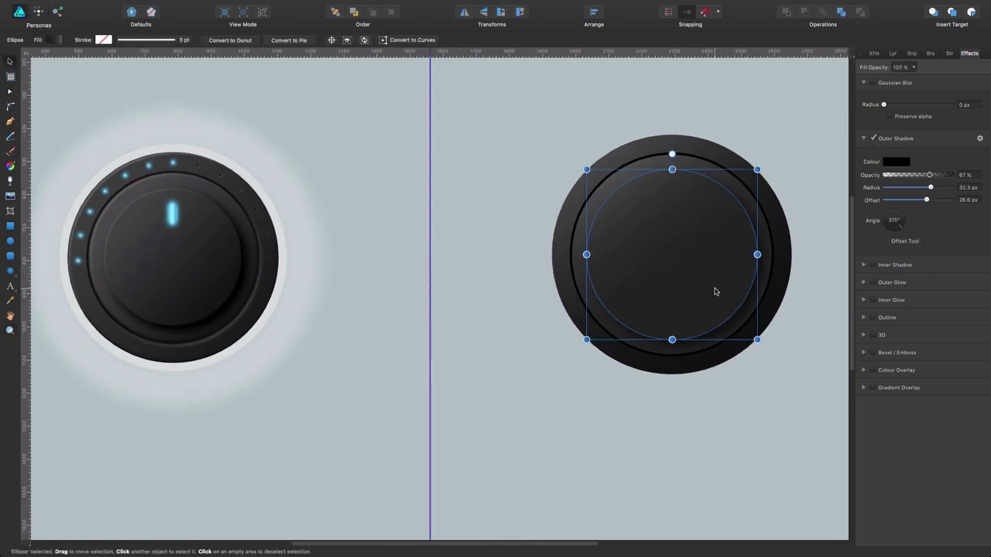
key("z")
left_click(236, 332)
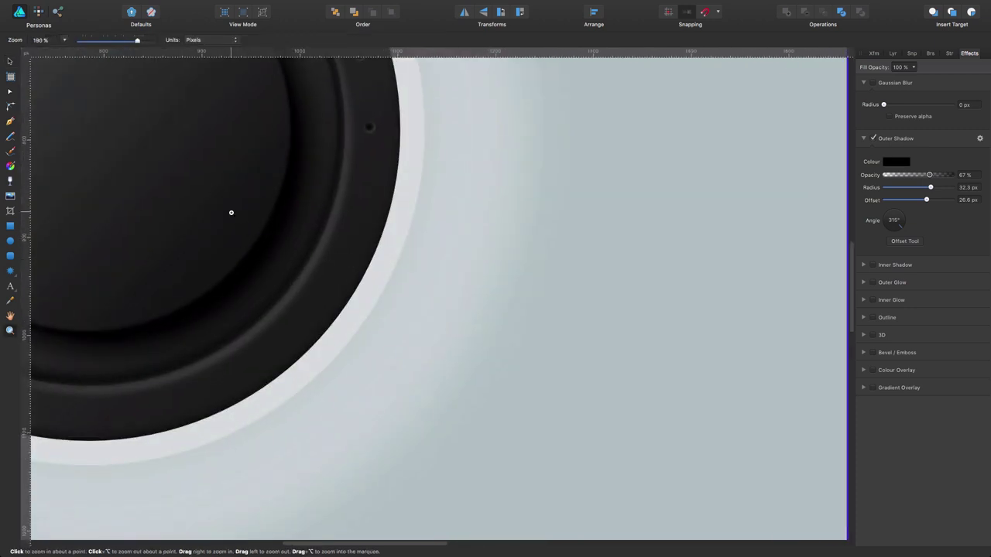
left_click(243, 258)
left_click(345, 230)
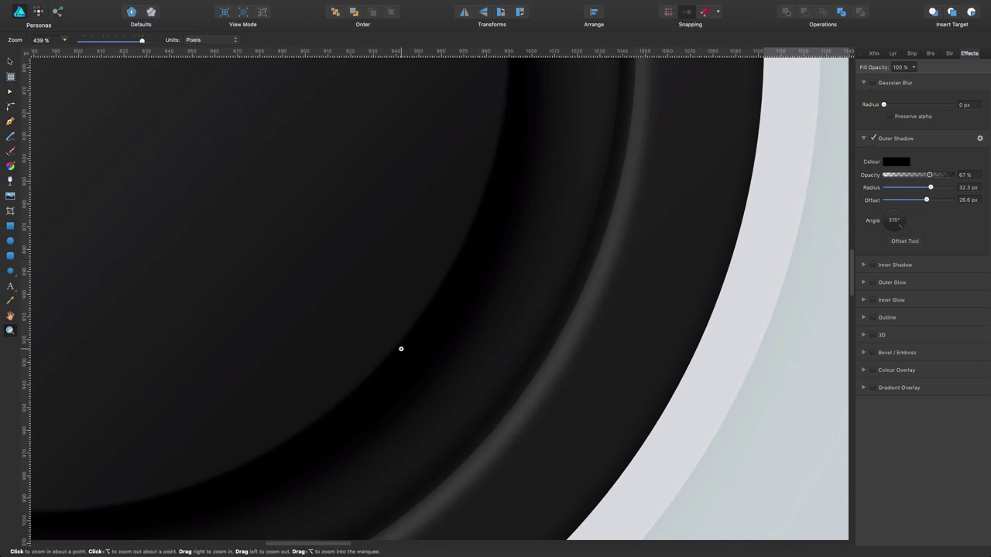
key("v")
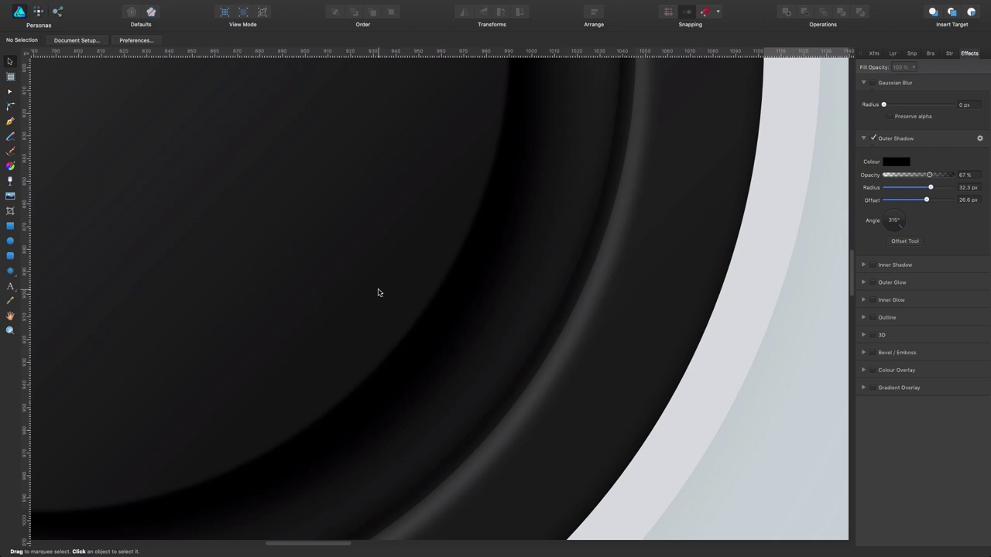
left_click(893, 53)
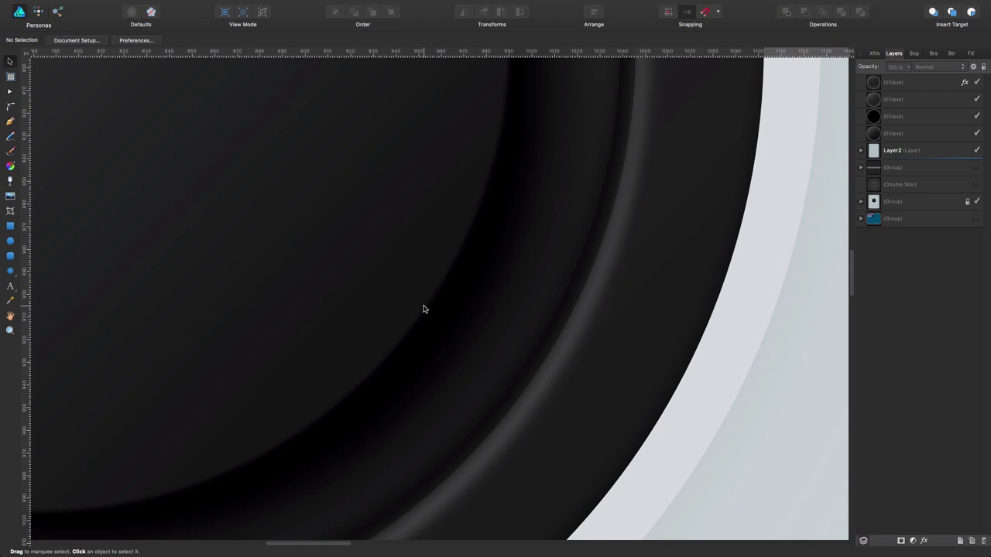
key("super+0")
- Add a grey Inner Shadow to the right knob's inner circle: 100% opacity, 2.7 px radius, 2.2 px offset
left_click(642, 273)
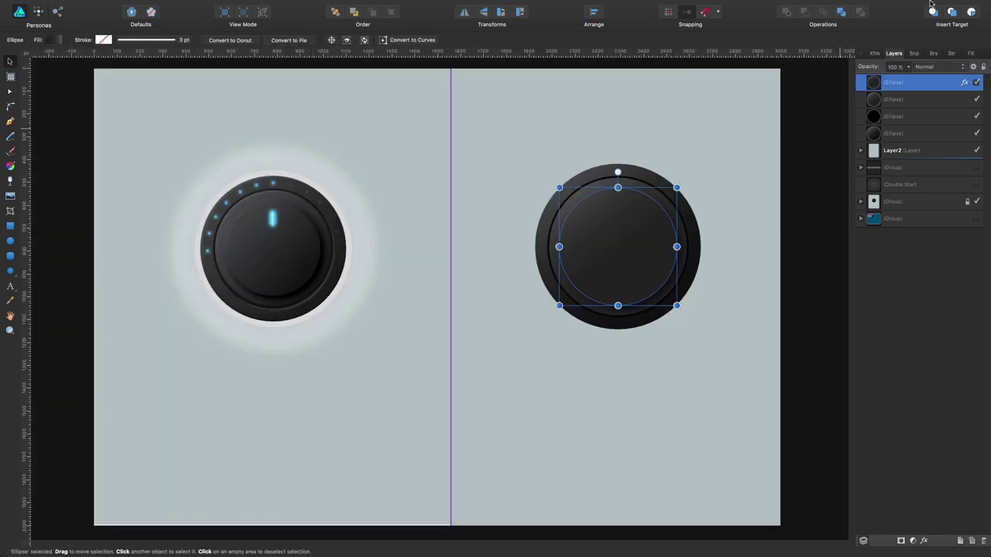
left_click(970, 53)
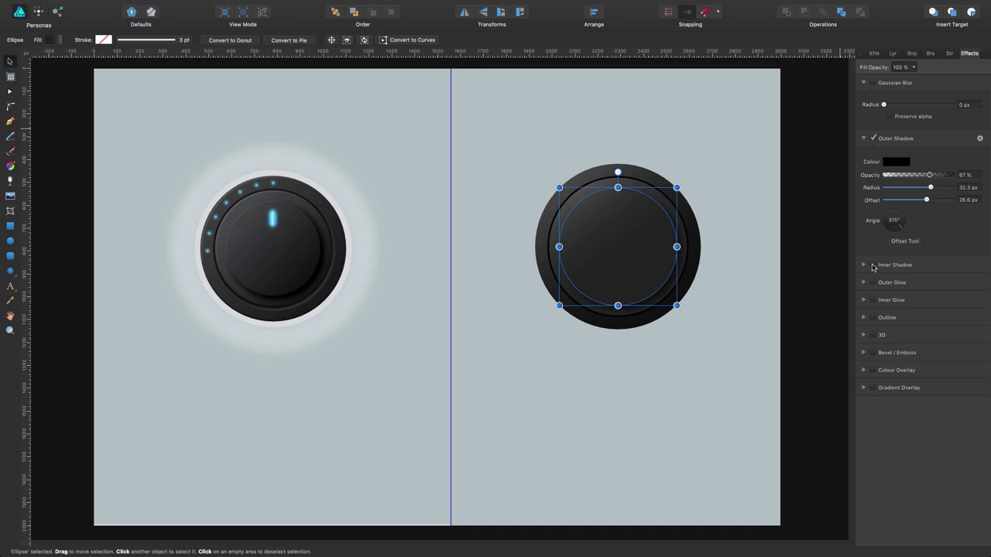
left_click(872, 265)
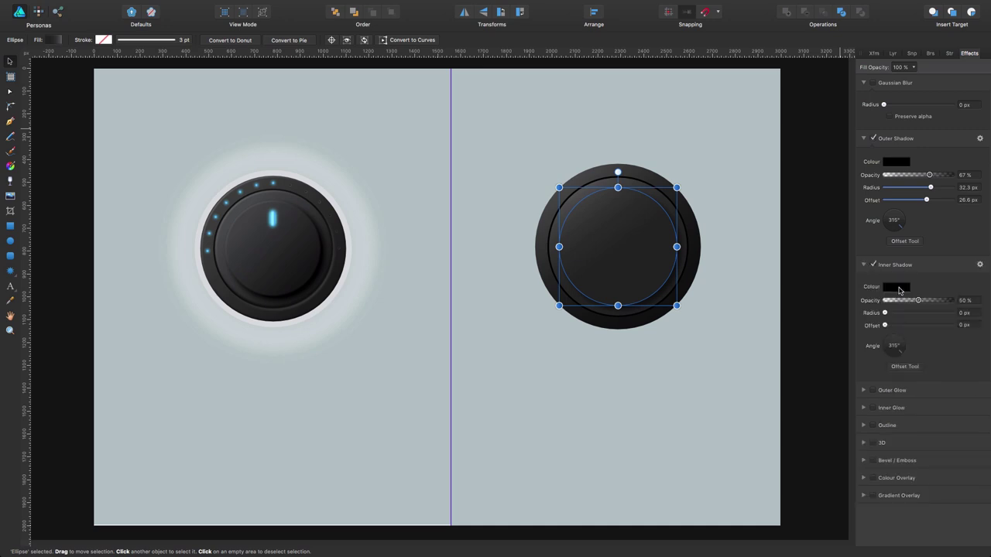
left_click(898, 287)
mouse_move(929, 372)
left_mouse_down()
mouse_move(912, 364)
mouse_move(912, 380)
mouse_move(915, 361)
left_mouse_up()
mouse_move(885, 326)
left_mouse_down()
mouse_move(933, 325)
mouse_move(886, 339)
mouse_move(902, 313)
mouse_move(898, 326)
left_mouse_up()
left_click(896, 287)
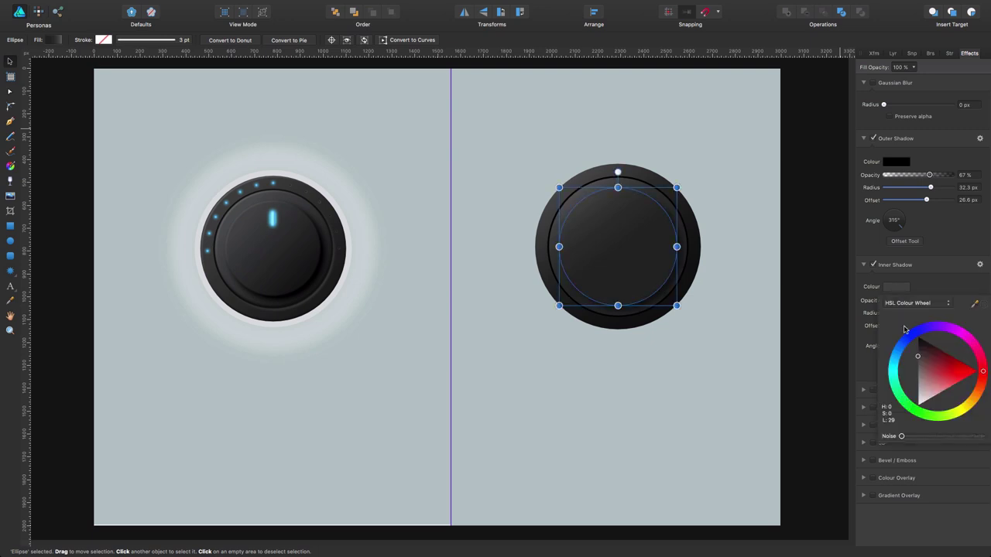
left_click_drag(920, 382, 918, 384)
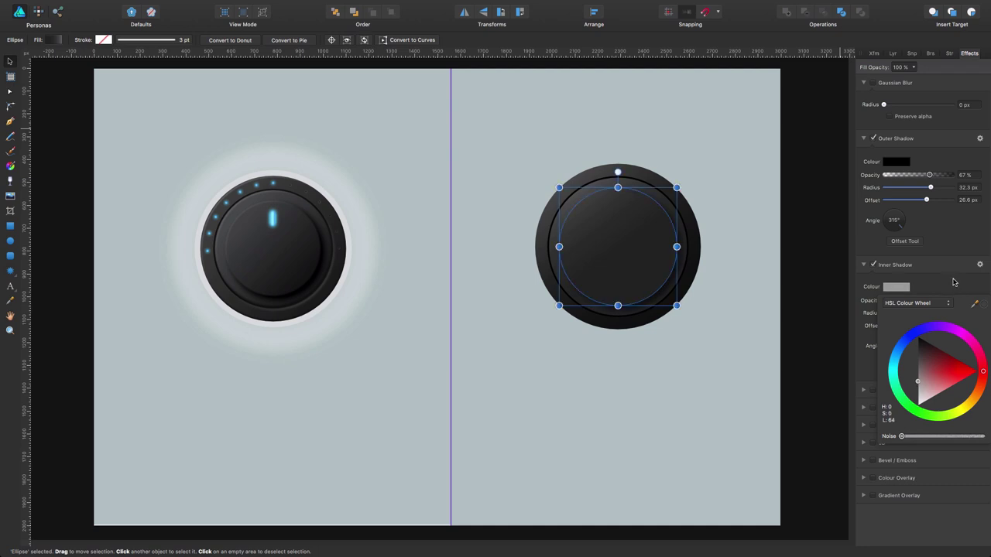
left_click_drag(900, 314, 960, 299)
left_click(728, 394)
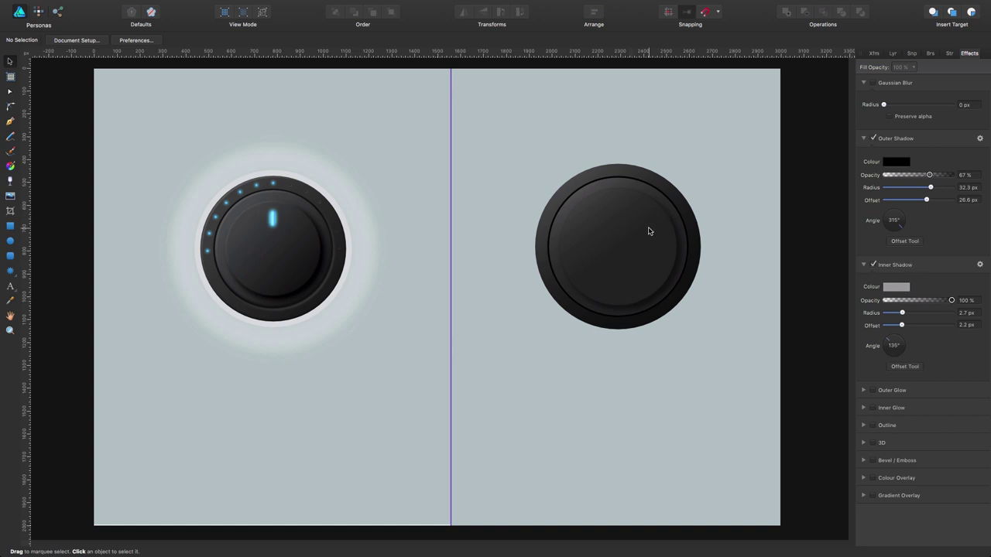
left_click(626, 238)
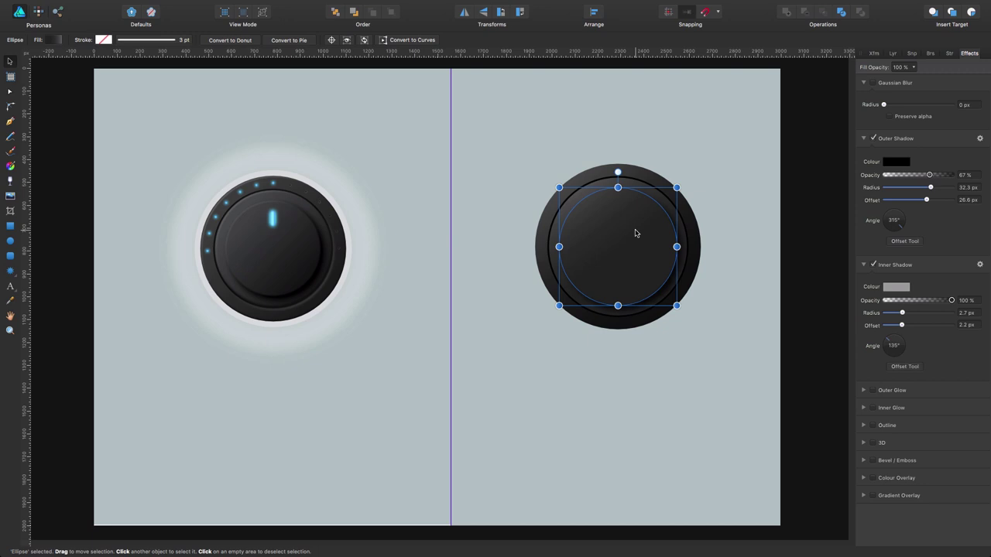
- Place a copy of the inner circle below the knob and remove its outer shadow
left_click_drag(635, 234, 547, 402)
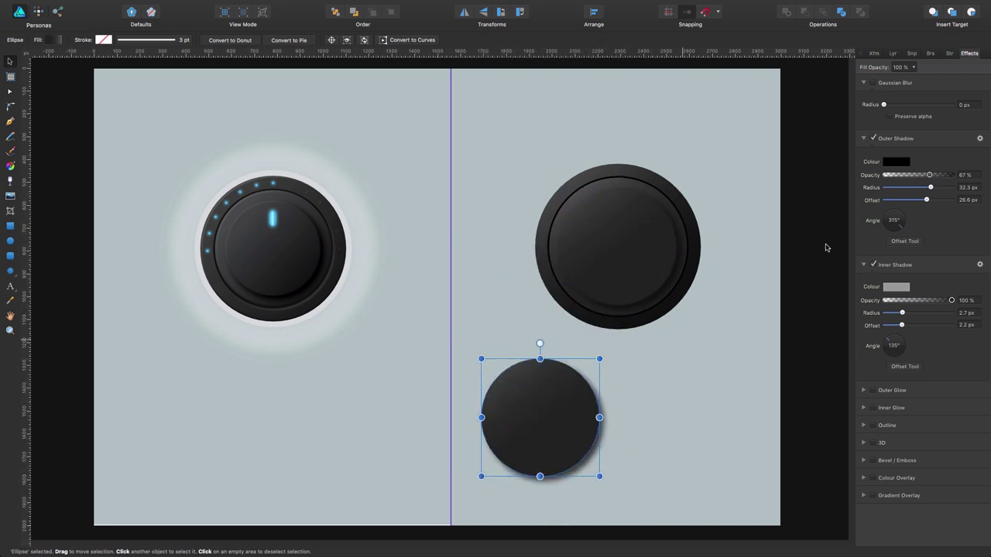
left_click(873, 138)
left_click(717, 391)
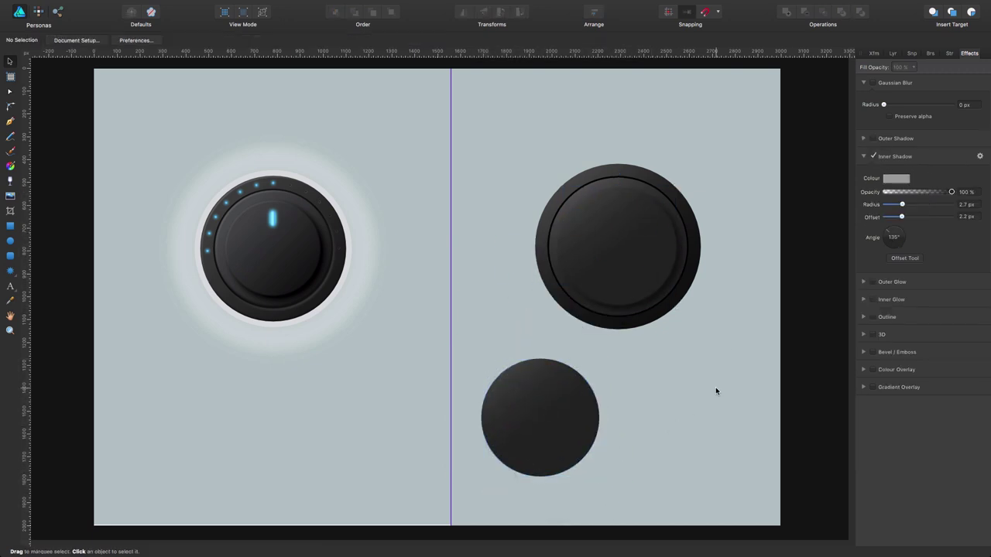
left_click(515, 387)
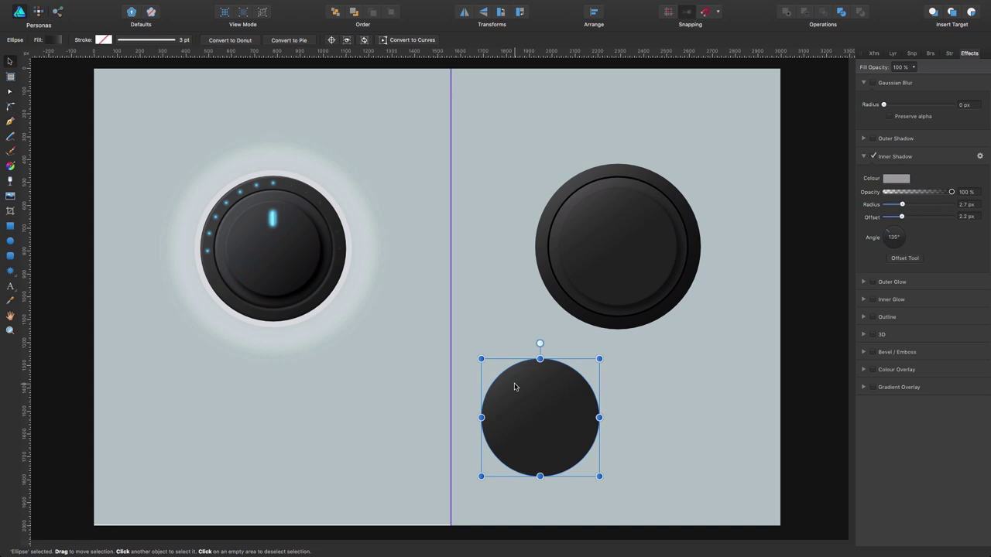
left_click_drag(531, 387, 641, 405)
key("super+z")
left_click(679, 372)
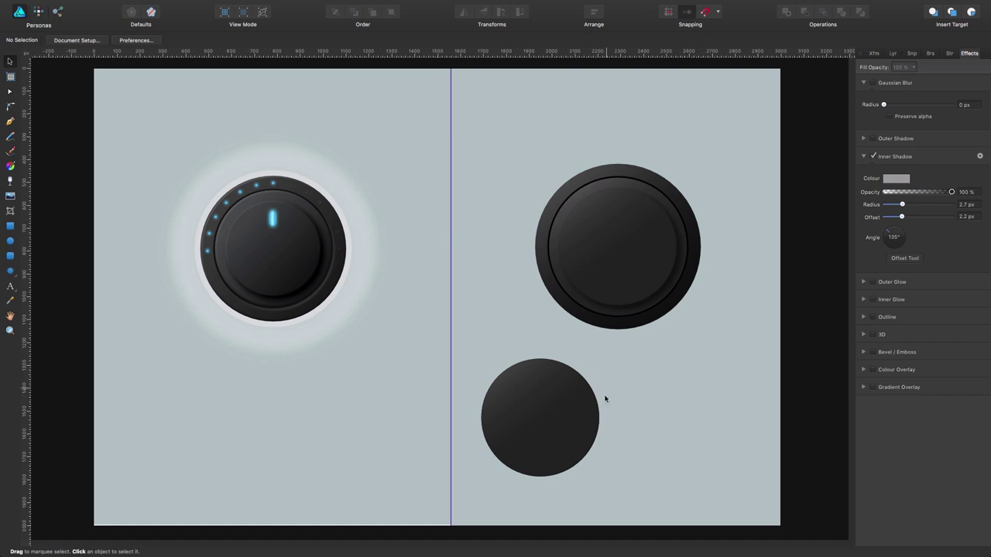
- Offset the lower circle copy a few pixels down and to the right
left_click(565, 417)
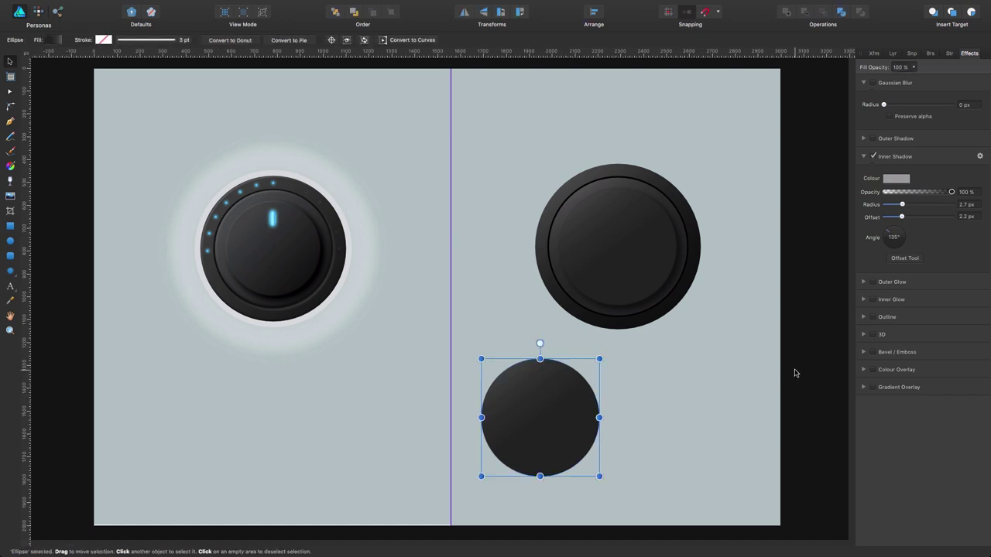
key("Down")
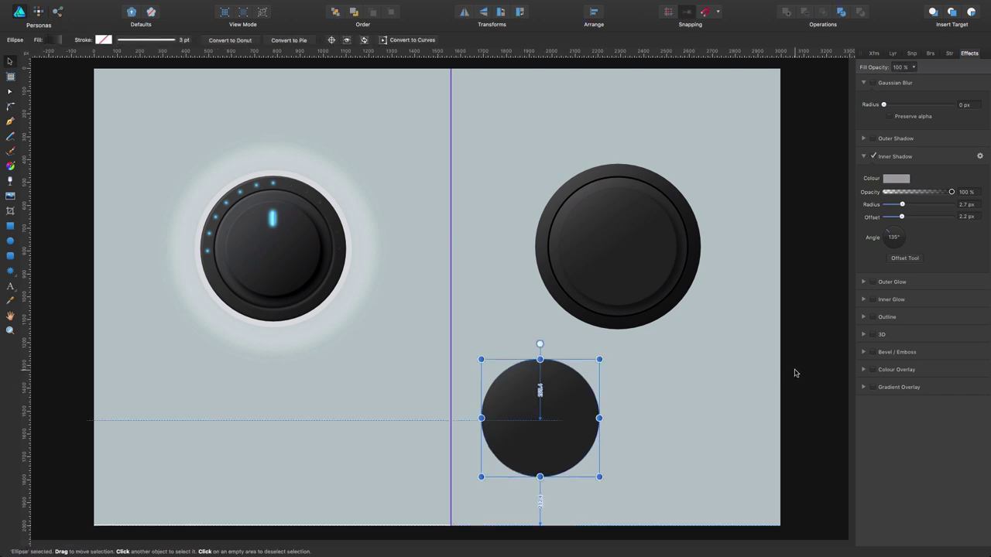
key("Right")
key("Down")
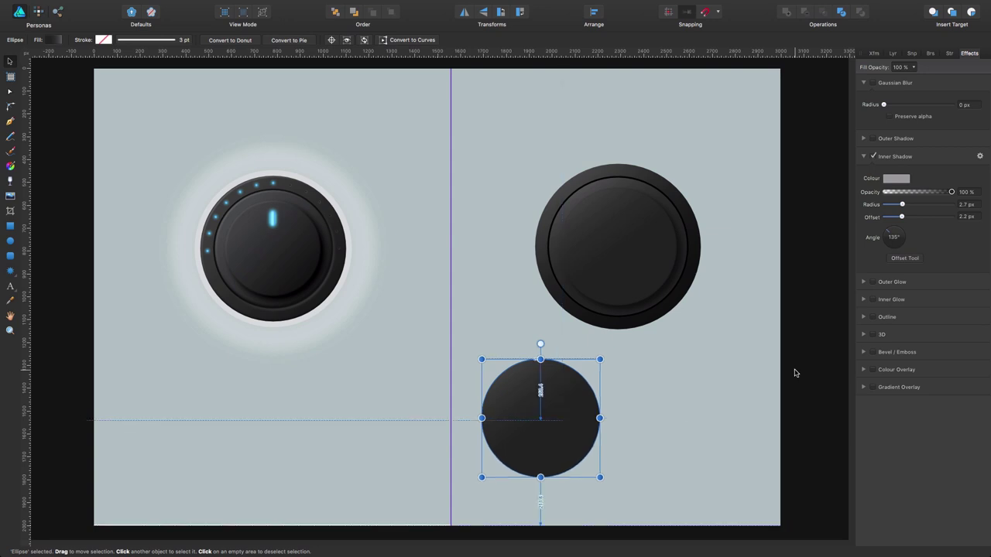
key("Down")
key("Right")
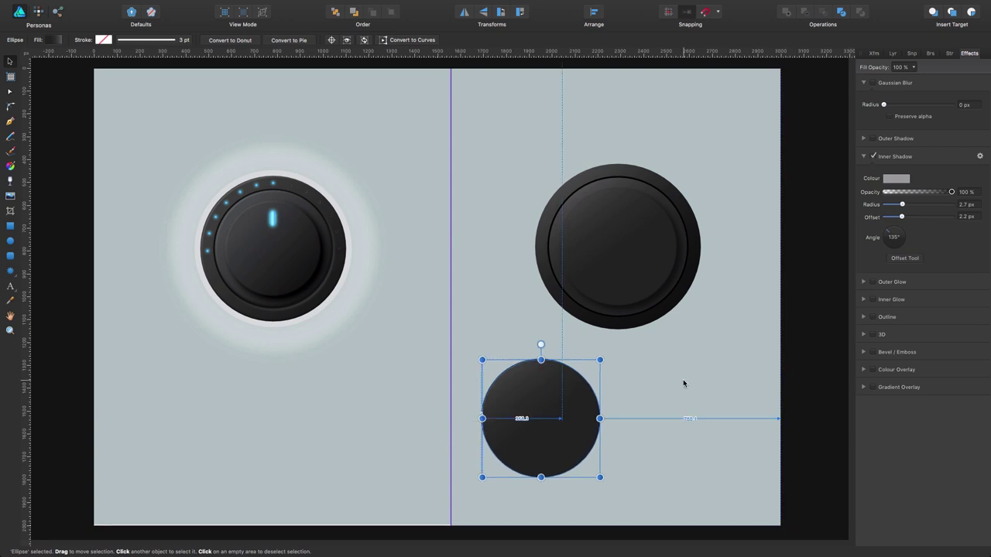
left_click(685, 372)
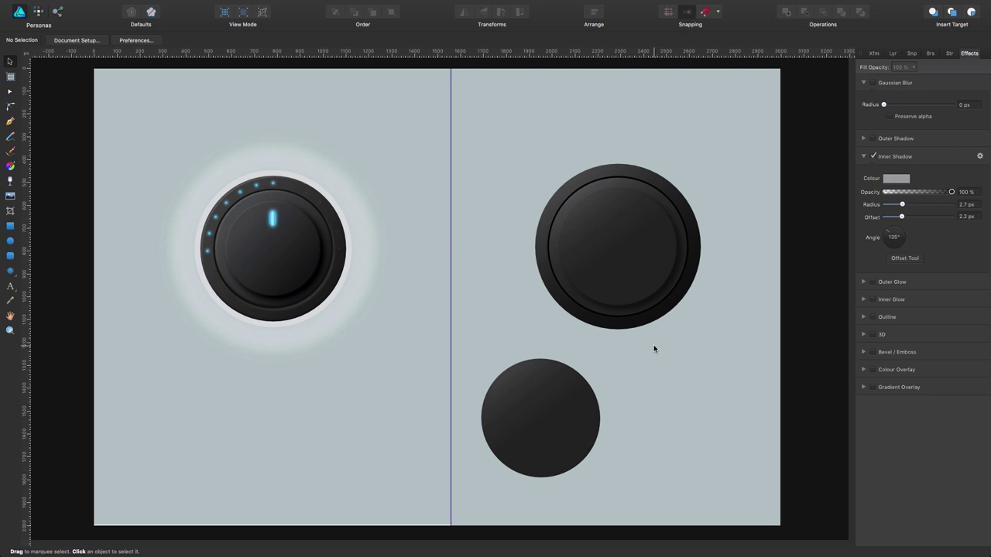
- Subtract the overlapping circles into a thin crescent and move it onto the knob's inner face
left_click_drag(648, 344, 470, 504)
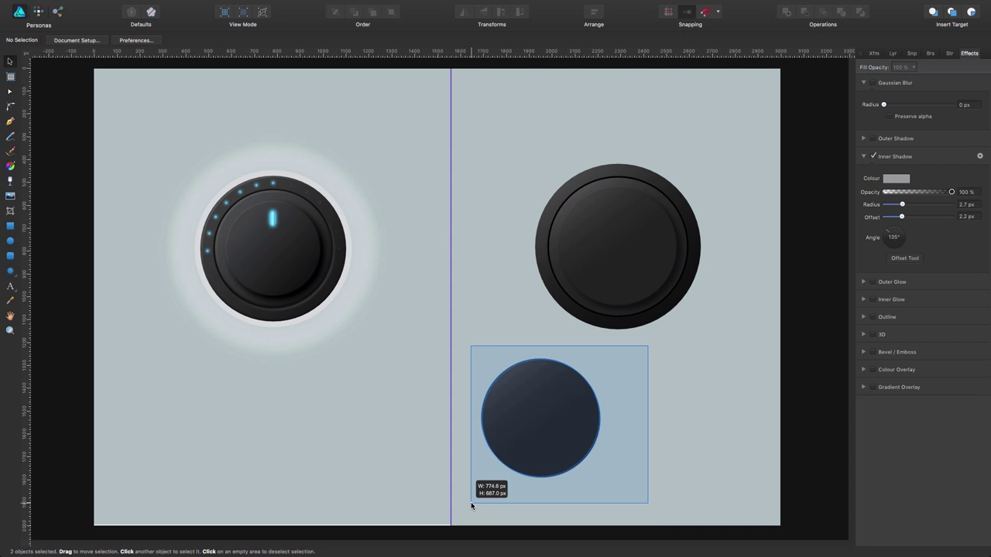
left_click_drag(471, 505, 470, 504)
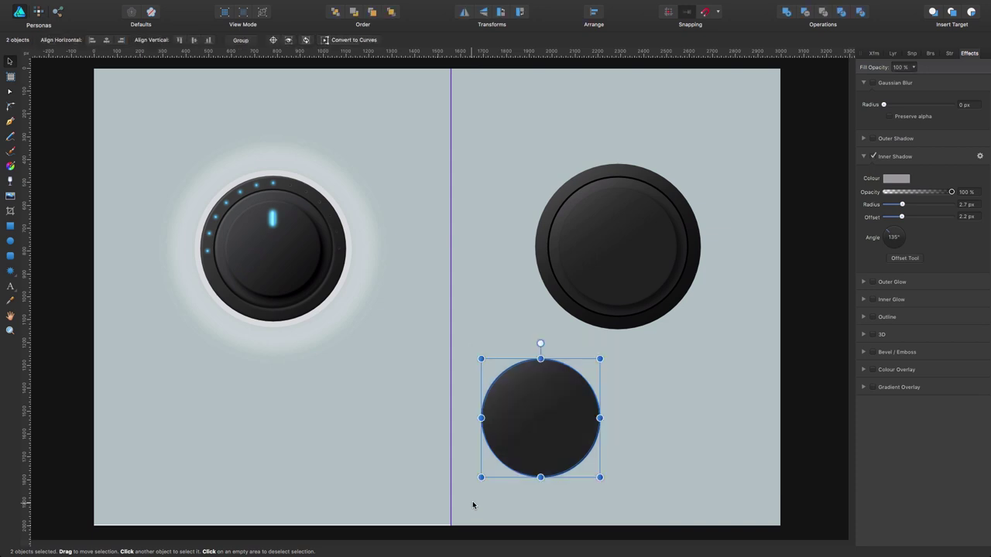
left_click(805, 13)
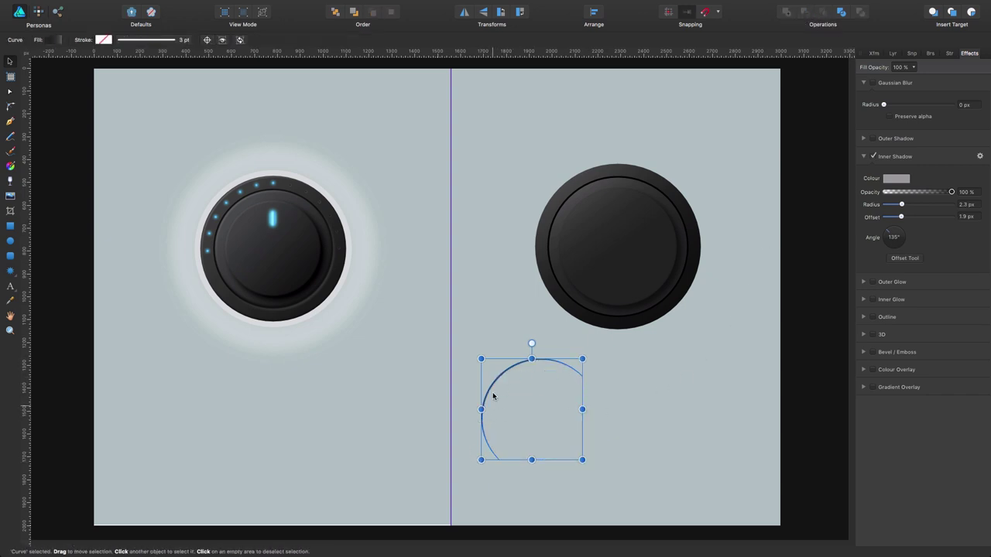
left_click_drag(500, 377, 576, 206)
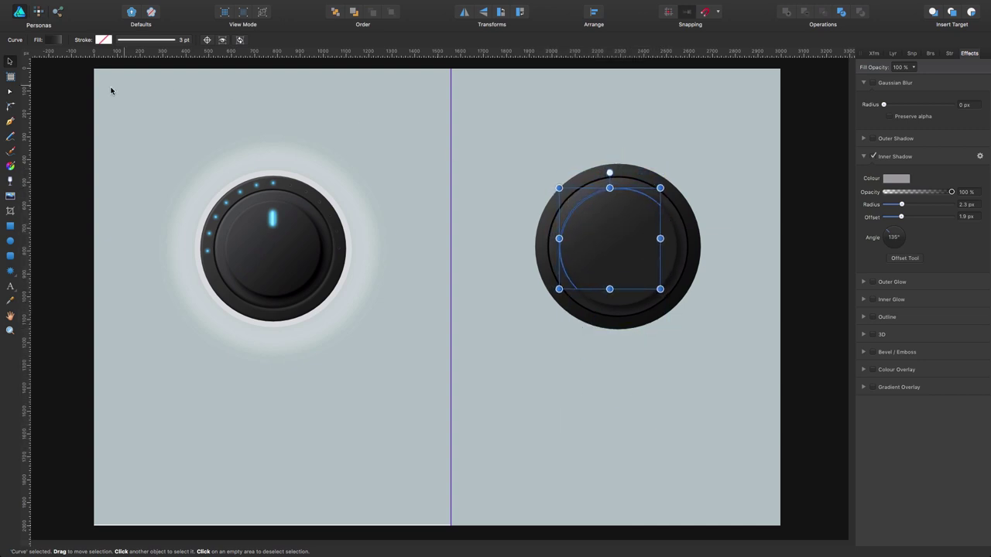
- Reverse the arc's gradient, then fill it with a flat dark grey from the HSL colour wheel
left_click(57, 41)
left_click(92, 165)
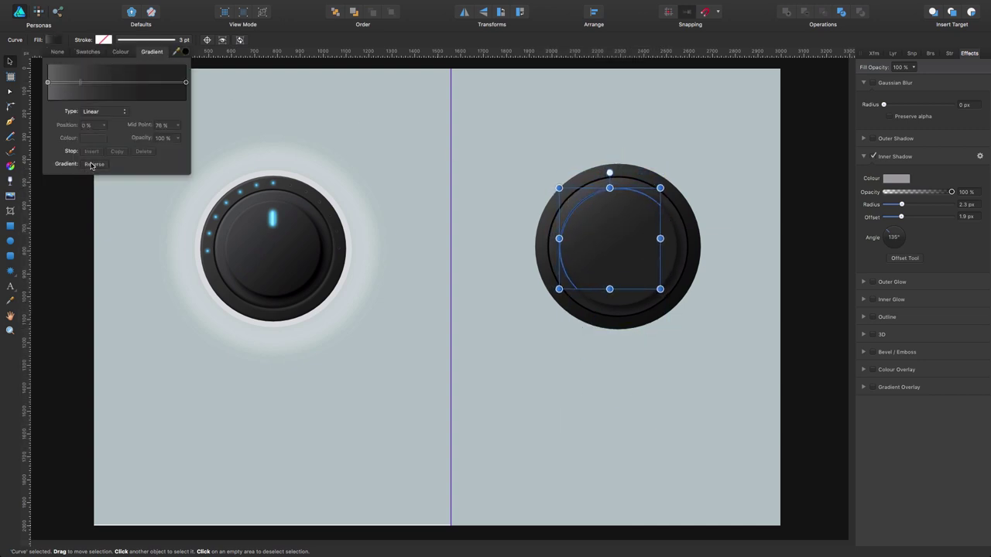
left_click(487, 165)
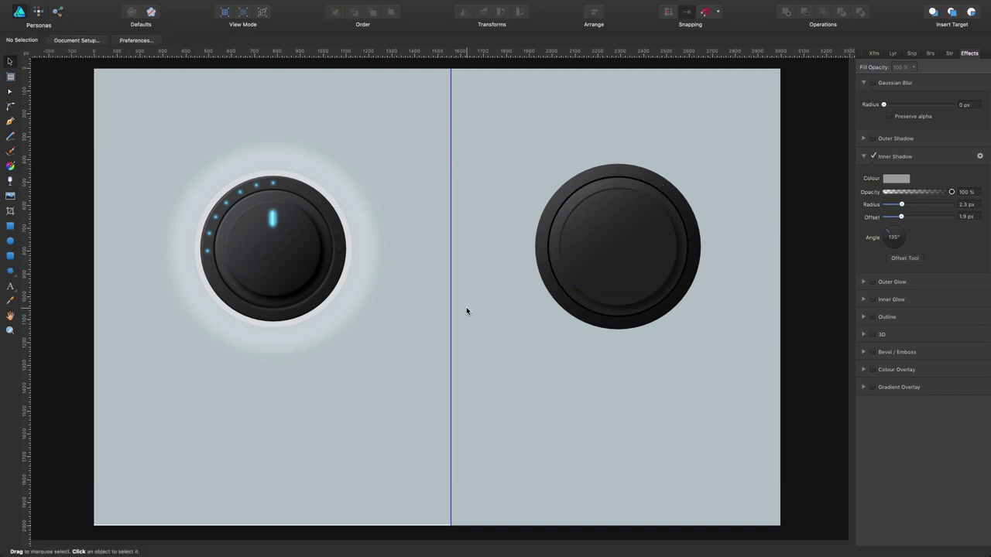
left_click(591, 200)
left_click(55, 39)
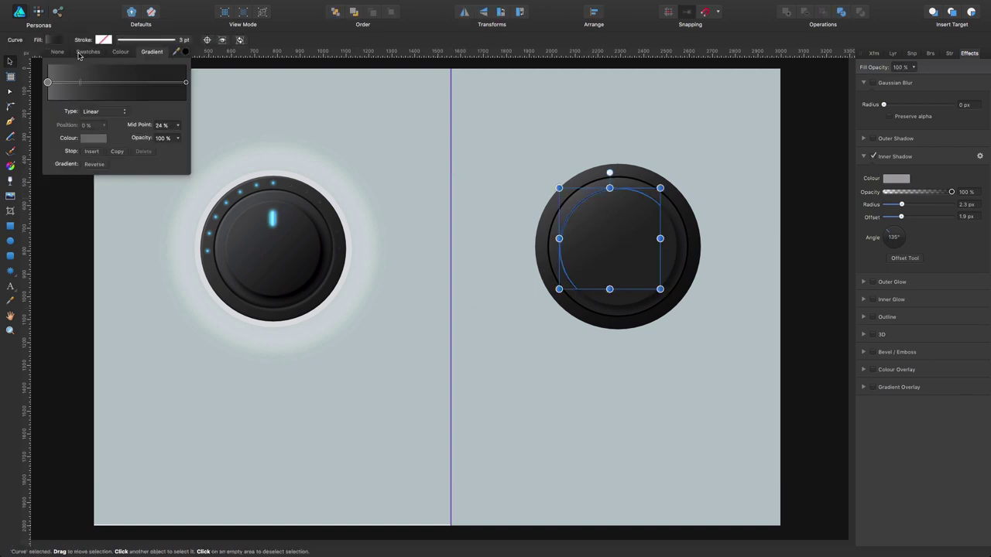
left_click(121, 52)
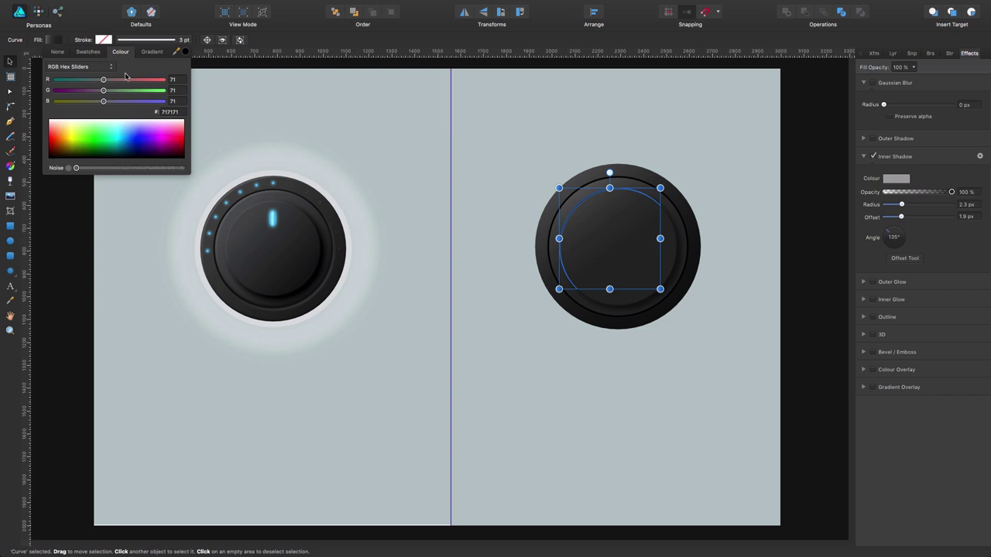
left_click(101, 67)
left_click(85, 109)
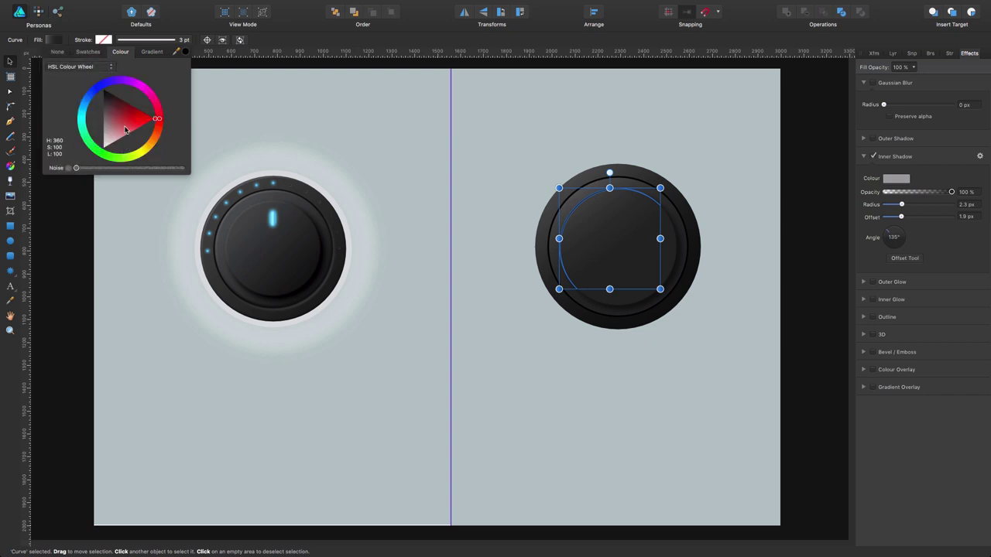
left_click(92, 95)
left_click_drag(134, 126, 135, 141)
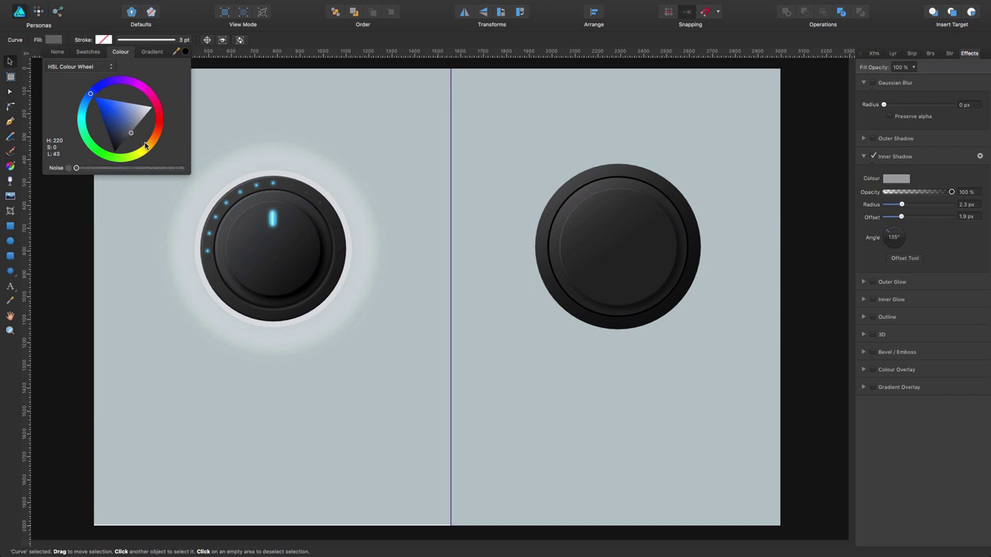
left_click_drag(145, 144, 145, 145)
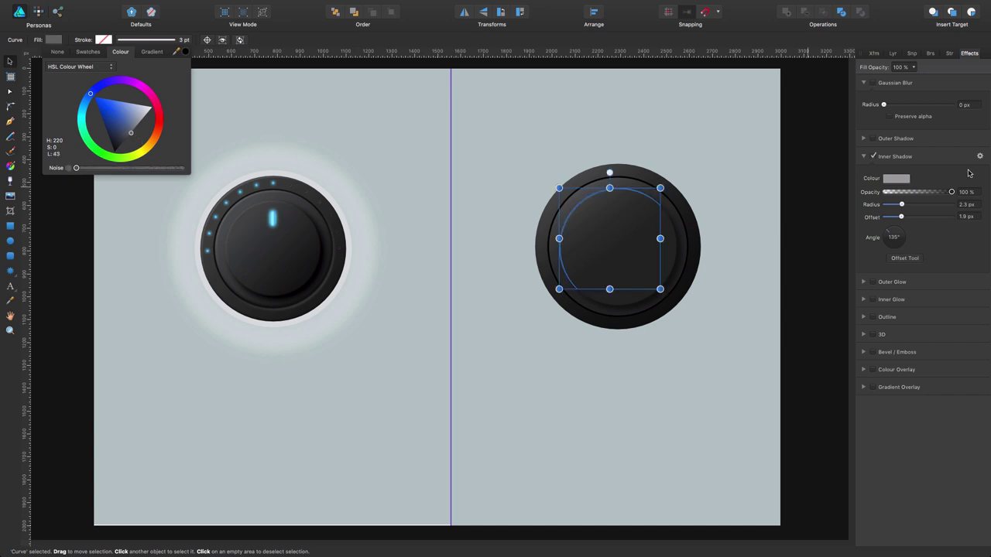
left_click(795, 297)
left_click(777, 313)
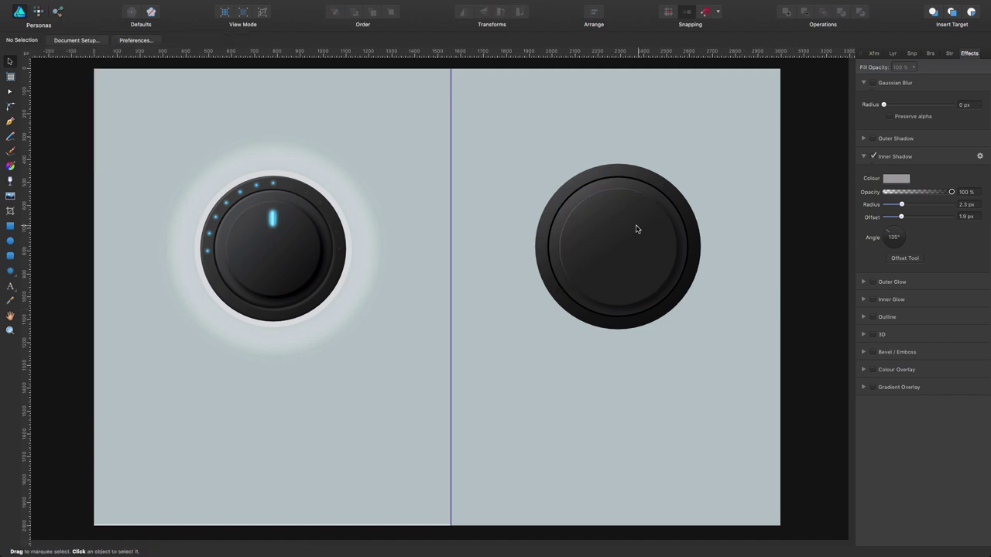
- Apply a 0.4 px Gaussian Blur to the grey arc
left_click(583, 206)
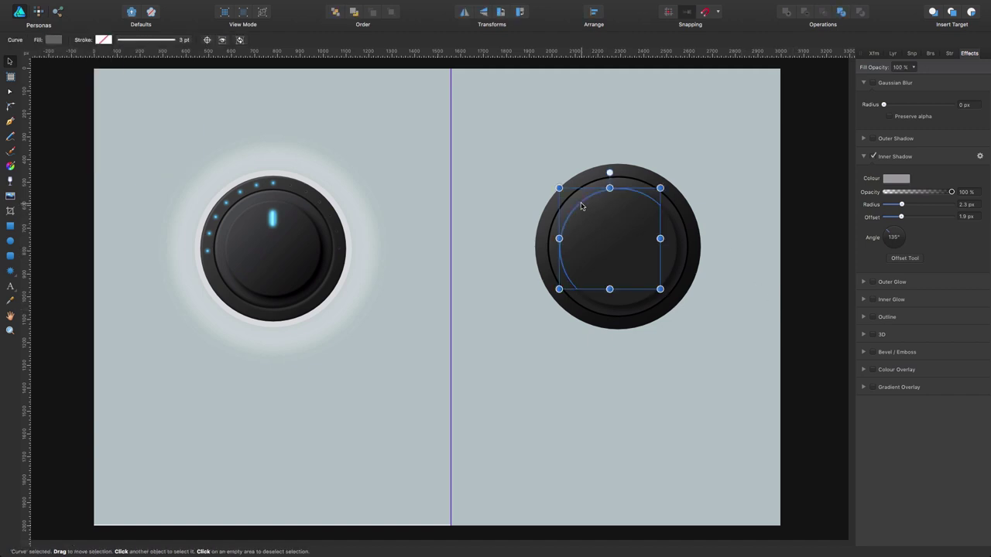
left_click(874, 82)
left_click_drag(884, 106, 888, 107)
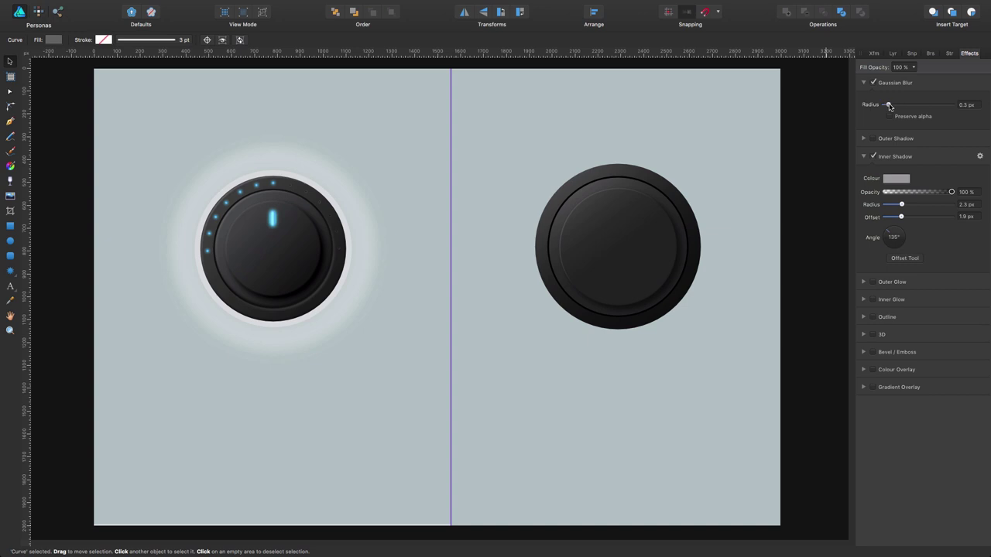
left_click_drag(889, 106, 889, 106)
left_click(786, 180)
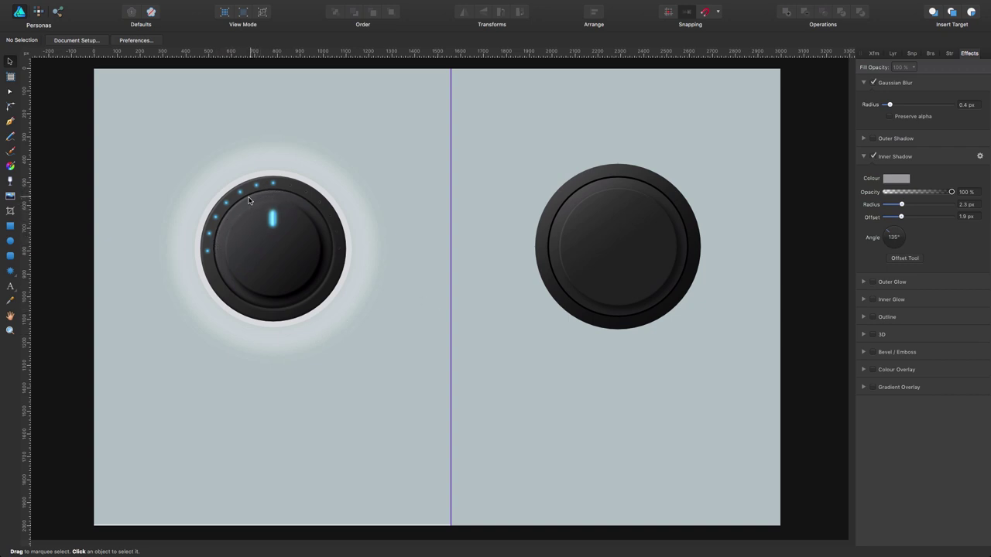
- Copy the inner circle below the knob and offset a duplicate slightly down and right
left_click(584, 191)
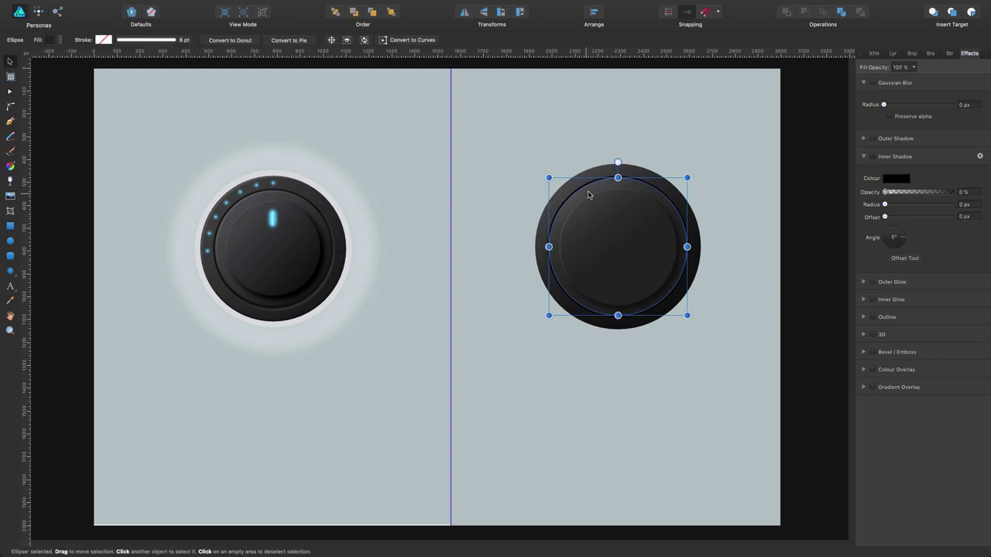
left_click_drag(592, 193, 511, 360)
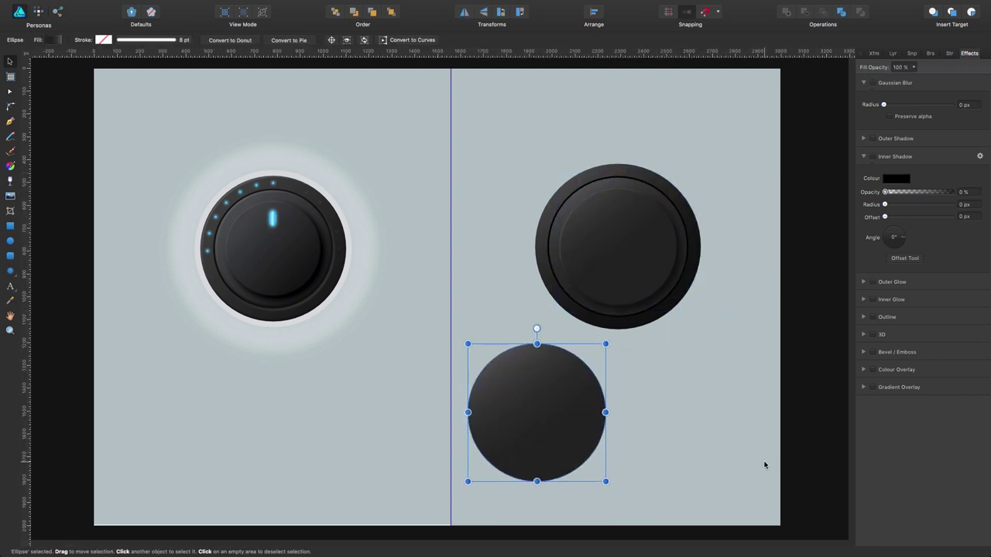
left_click_drag(588, 442, 651, 438)
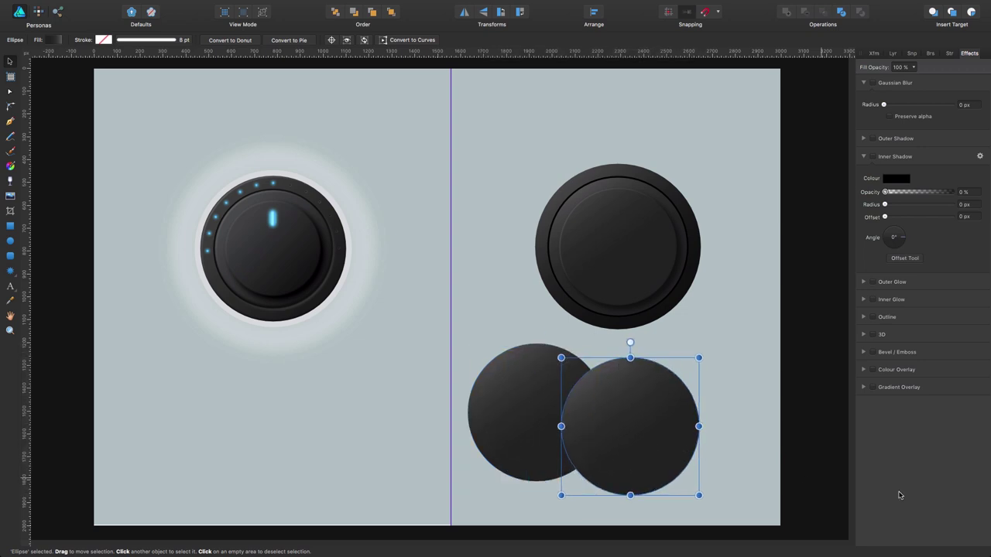
key("super+z")
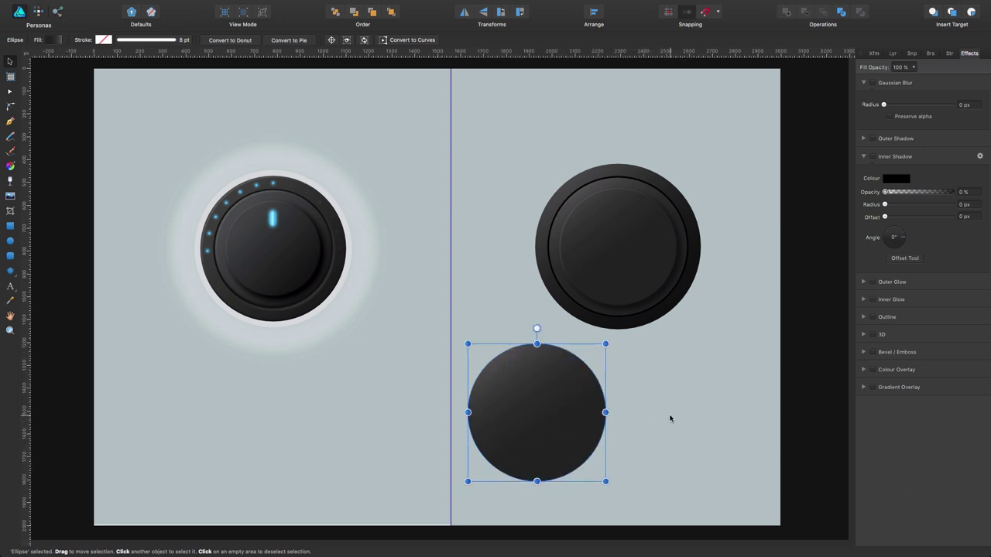
key("Down")
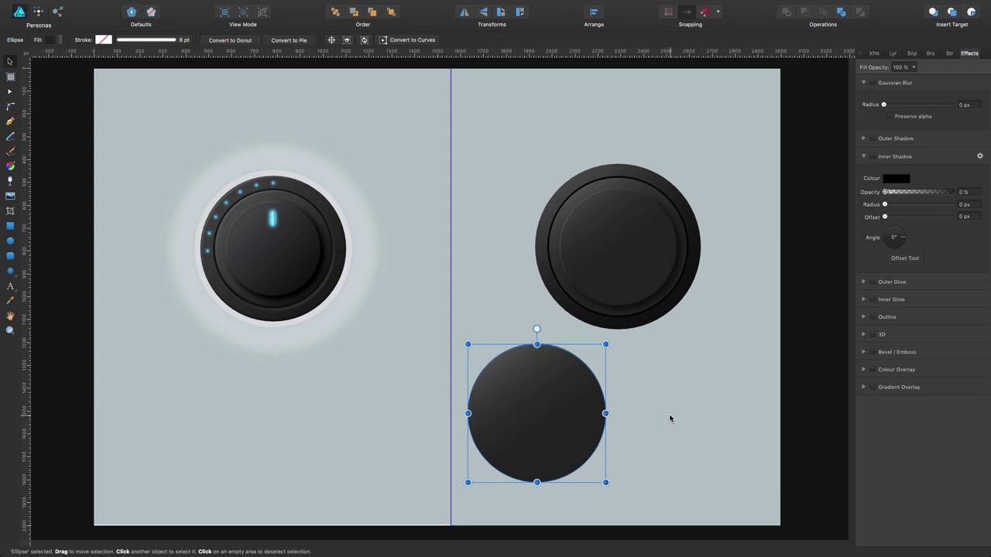
key("Right")
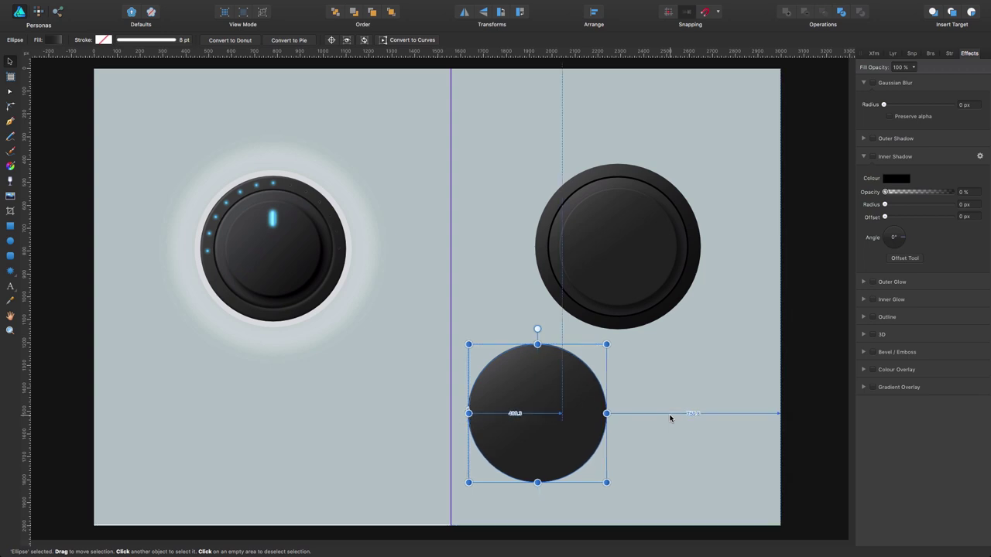
left_click(677, 359)
- Subtract the two circles into a thin arc and place it along the face's upper-left edge
left_click_drag(679, 338, 367, 517)
left_click(805, 11)
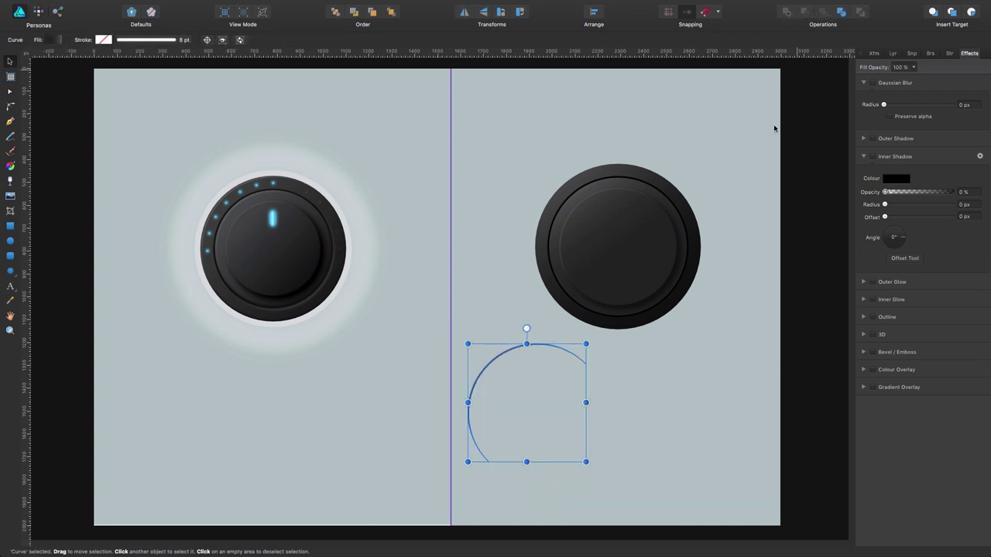
left_click_drag(503, 354, 582, 191)
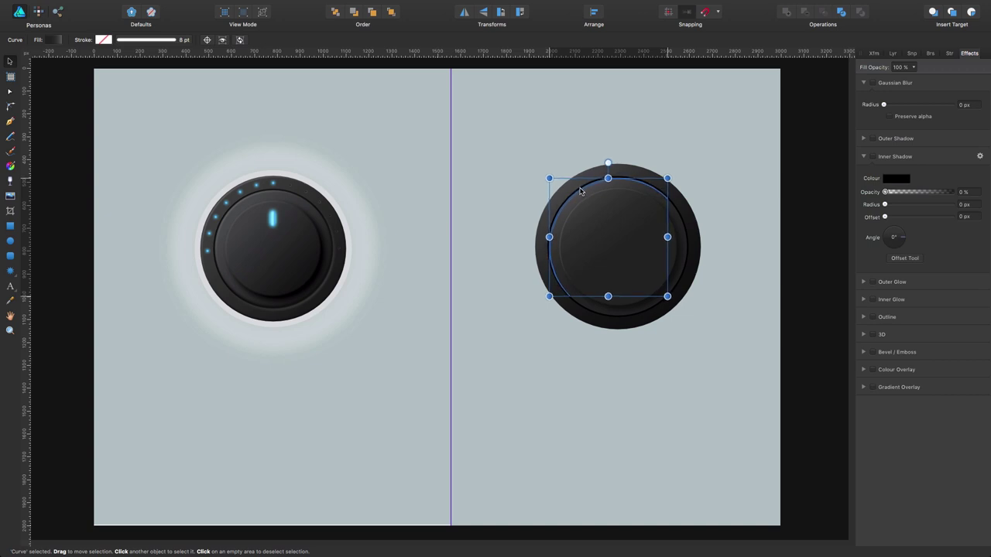
left_click(551, 145)
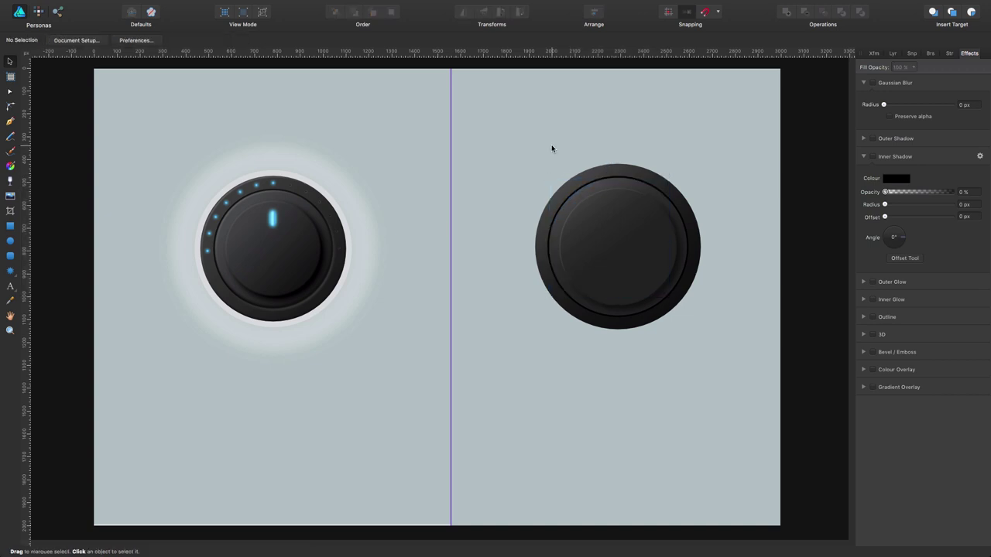
- Raise the lightness of the right knob's inner arc highlight fill from 43 to 45
left_click(583, 206)
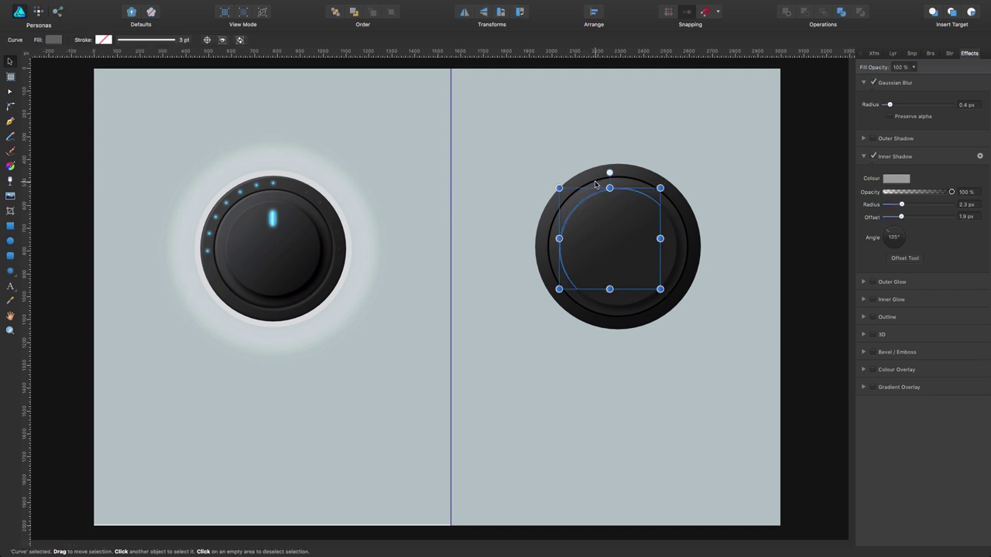
left_click(595, 184)
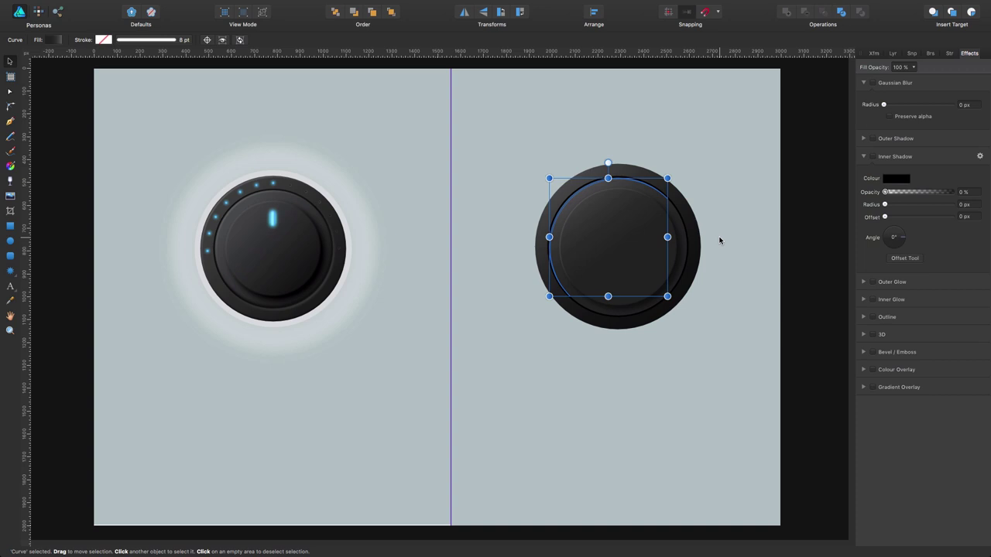
left_click(765, 382)
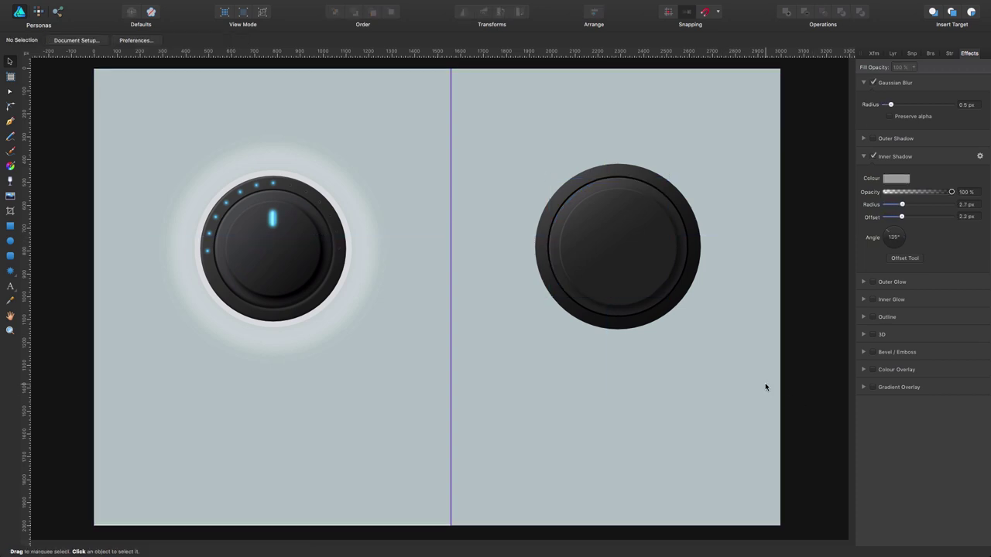
left_click(592, 184)
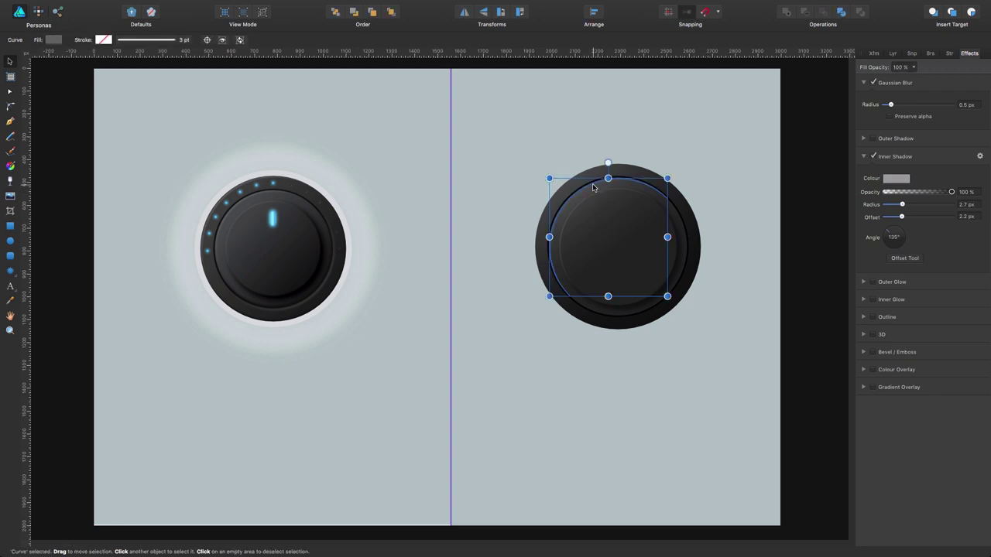
left_click(56, 40)
left_click_drag(130, 136, 139, 134)
left_click(537, 387)
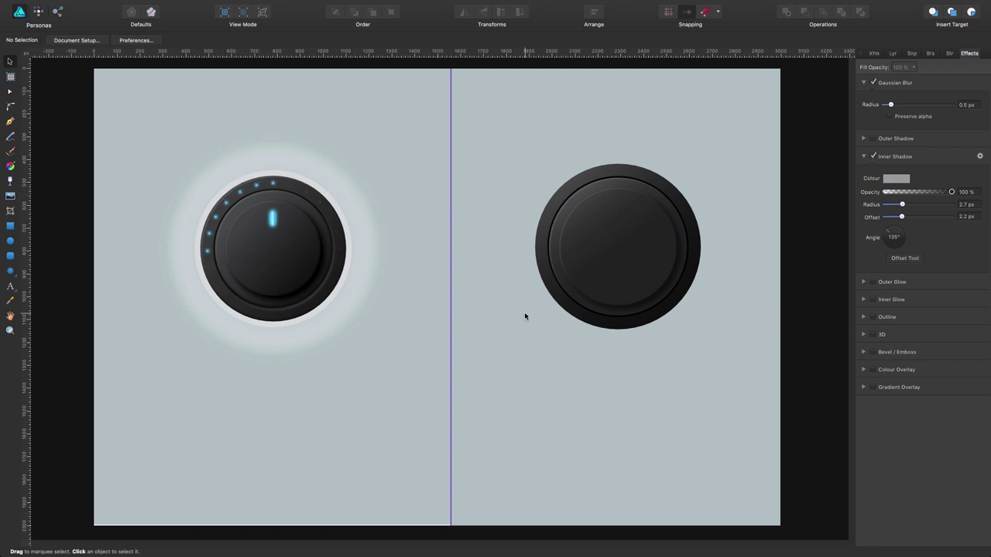
left_click(645, 177)
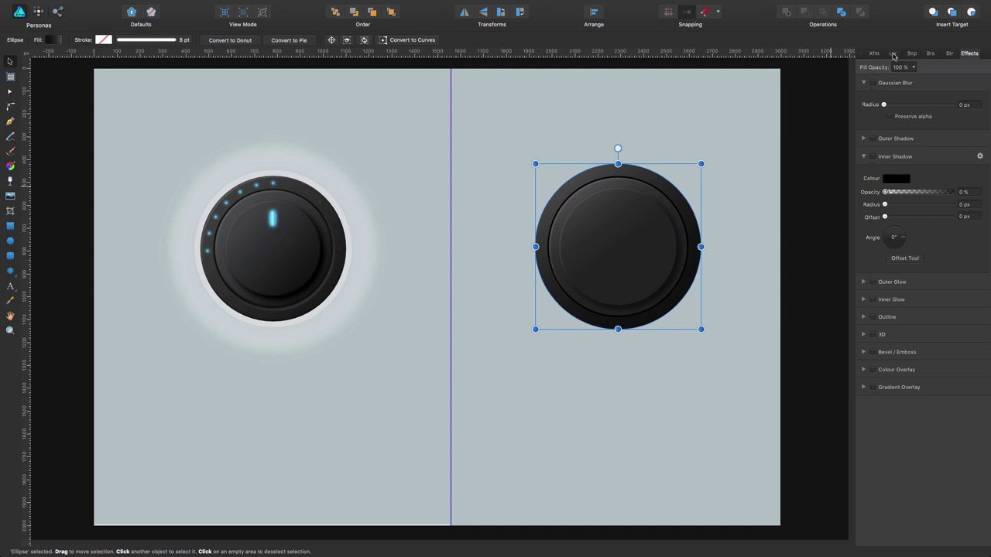
- Move the outer circle lower in the Layers stack, then enlarge and re-centre it
left_click(895, 54)
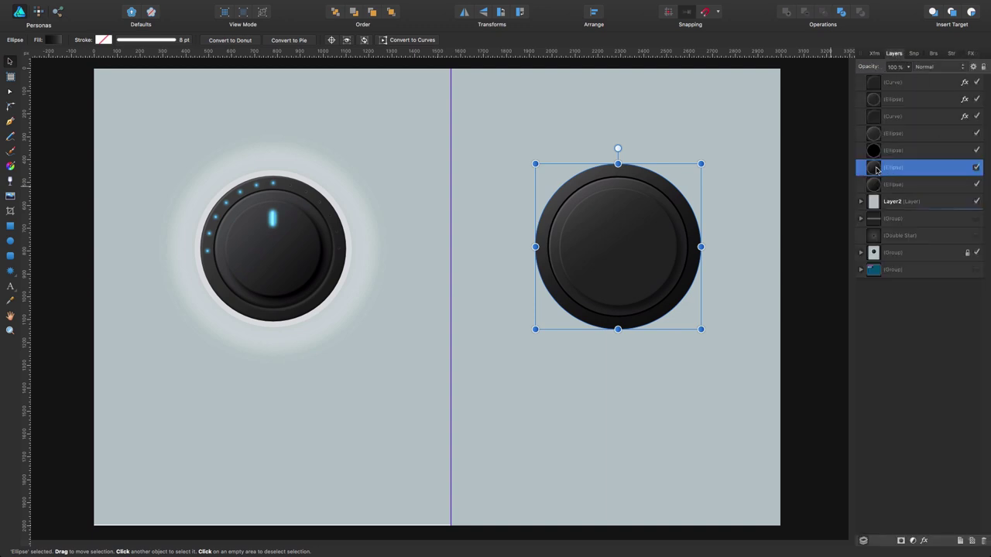
left_click_drag(875, 169, 874, 194)
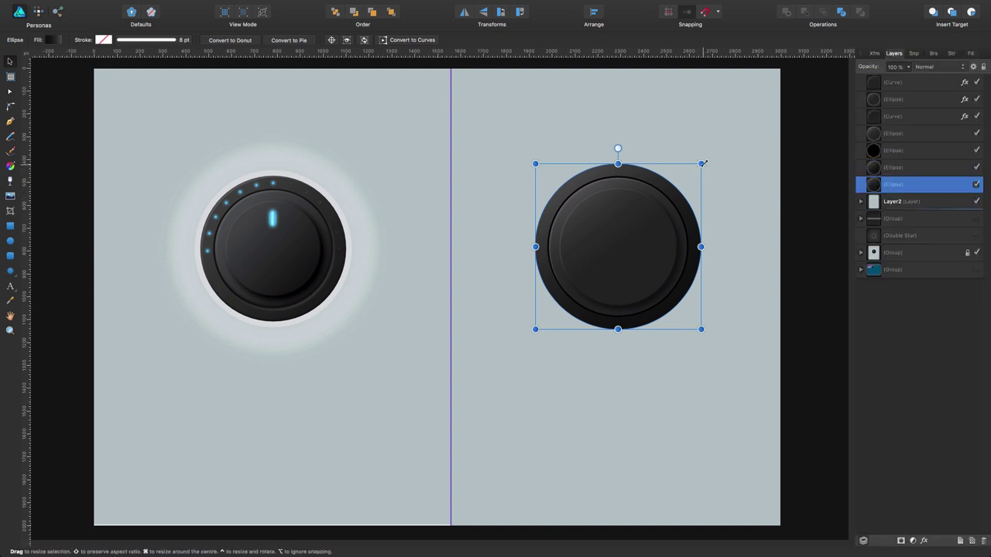
left_click_drag(700, 165, 706, 161)
left_click_drag(683, 195, 681, 193)
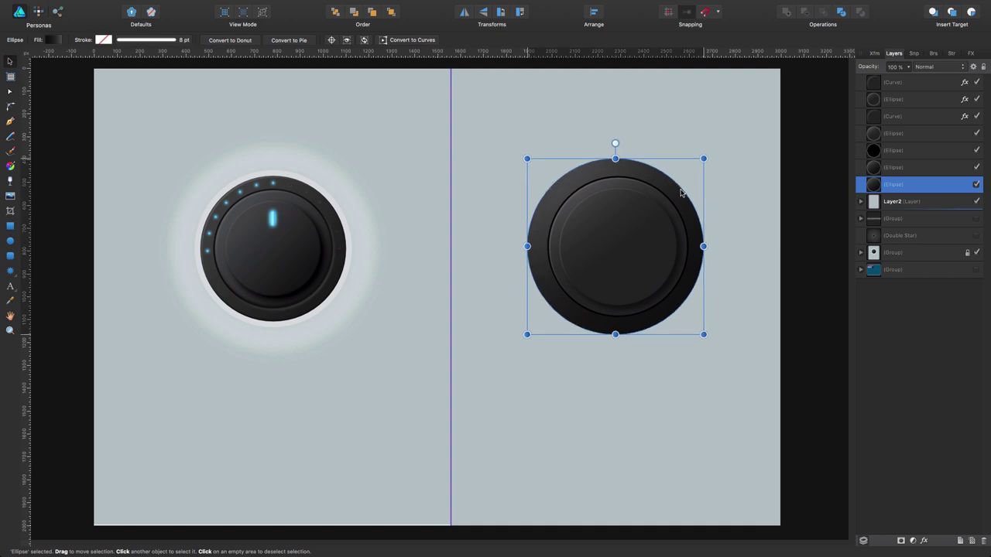
- Give the enlarged outer circle a light grey fill from the colour wheel
left_click(51, 40)
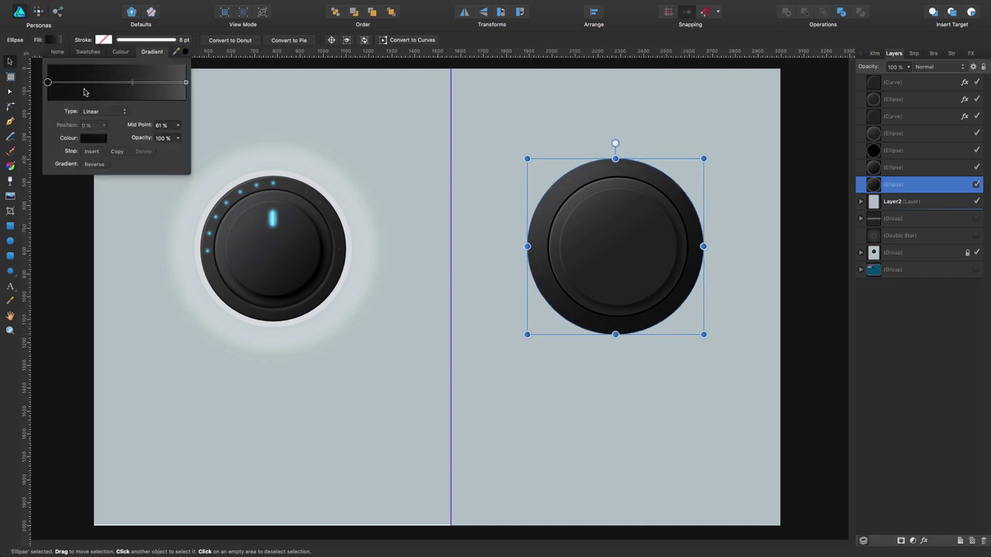
left_click(120, 51)
left_click(121, 117)
left_click_drag(135, 124, 152, 126)
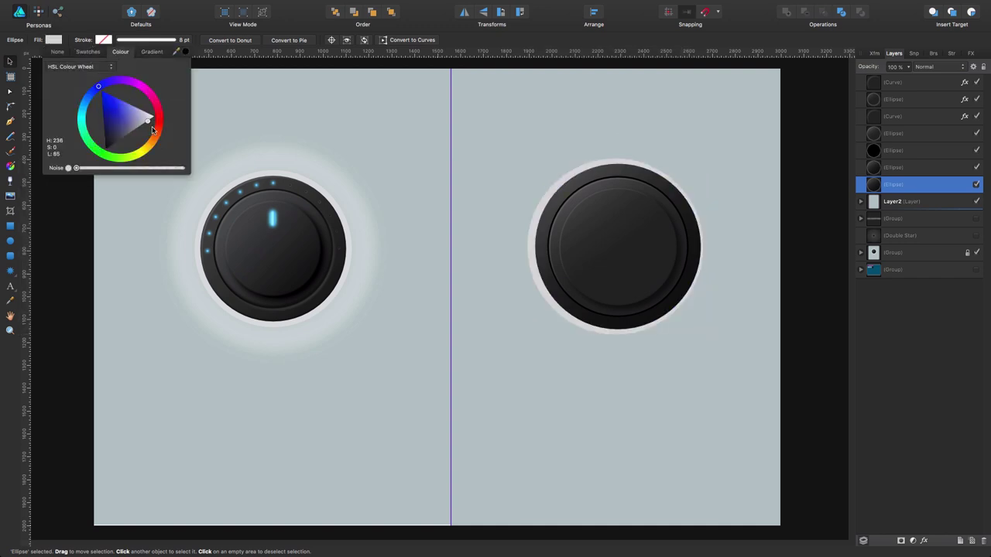
left_click(714, 134)
- Centre the grey rim and dark knob circle horizontally and vertically via Arrange
left_click(631, 164)
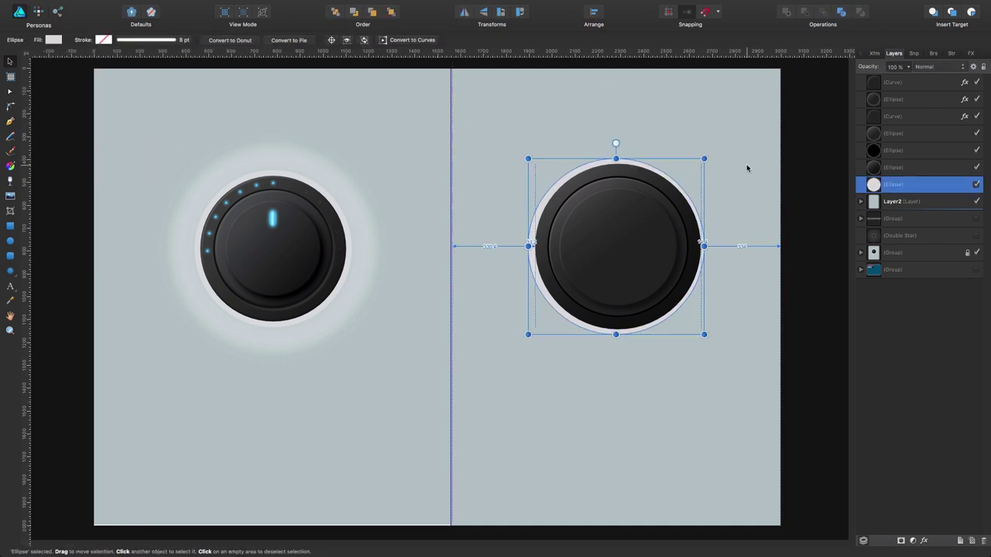
left_click(639, 174, "shift")
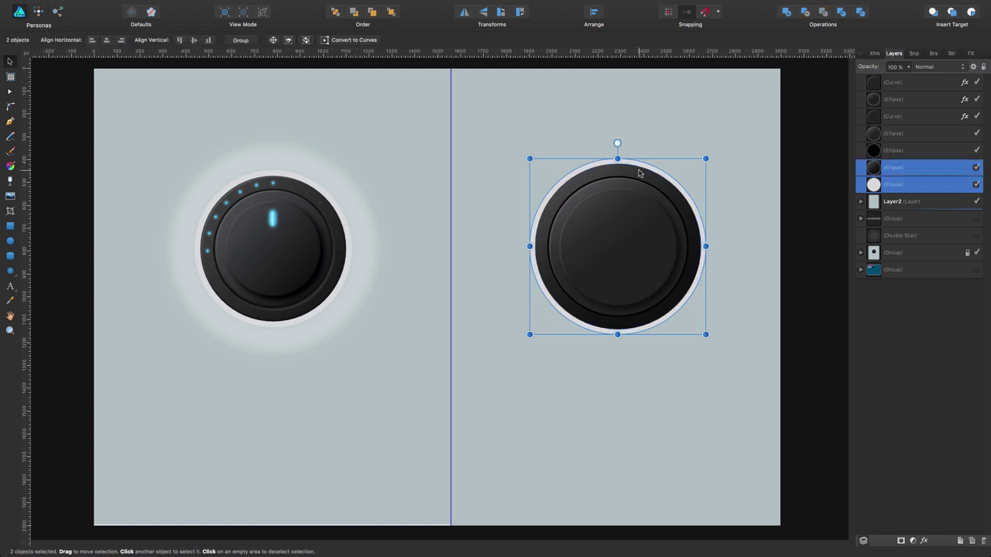
left_click(593, 13)
left_click(616, 52)
left_click(616, 108)
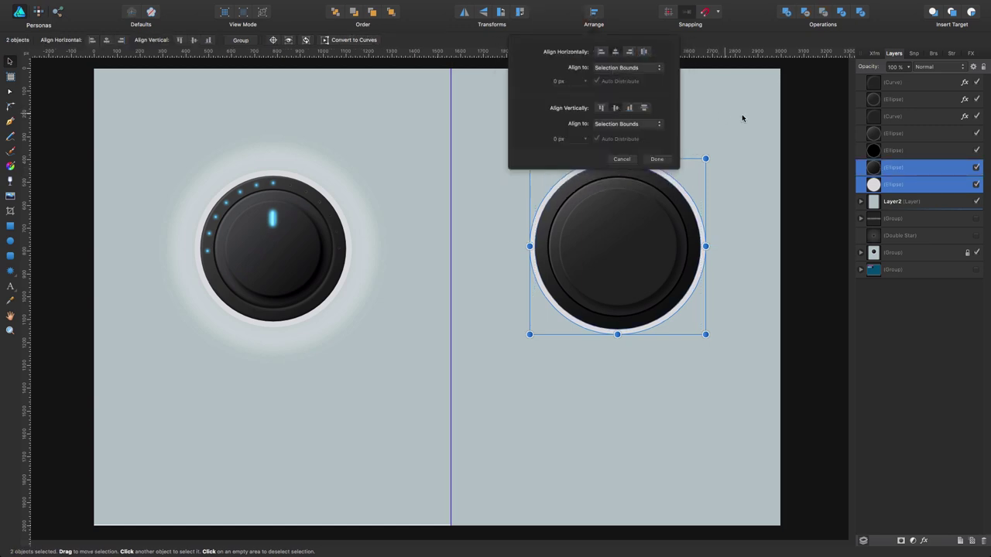
left_click(751, 114)
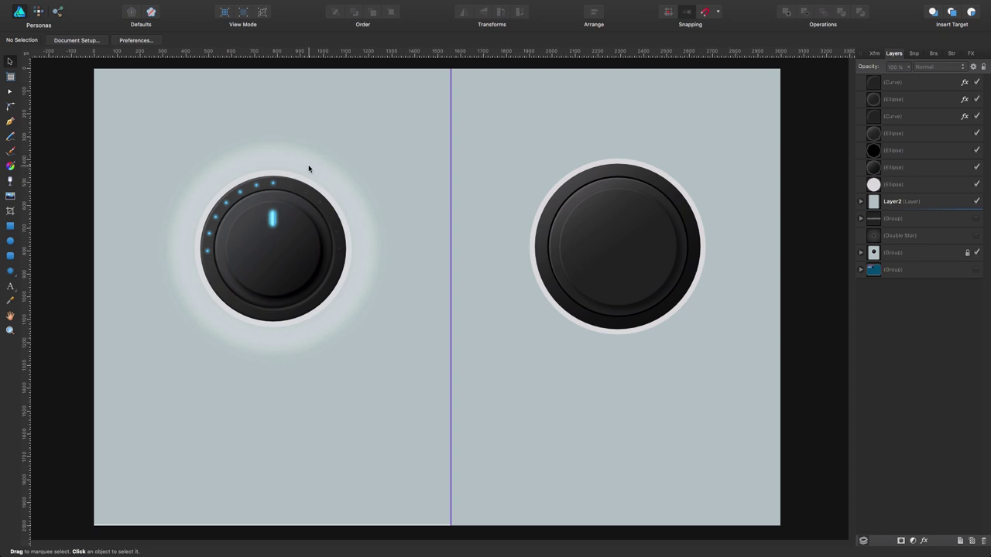
- Duplicate the grey rim with Cmd+J, then enlarge and re-centre the copy
left_click(589, 166)
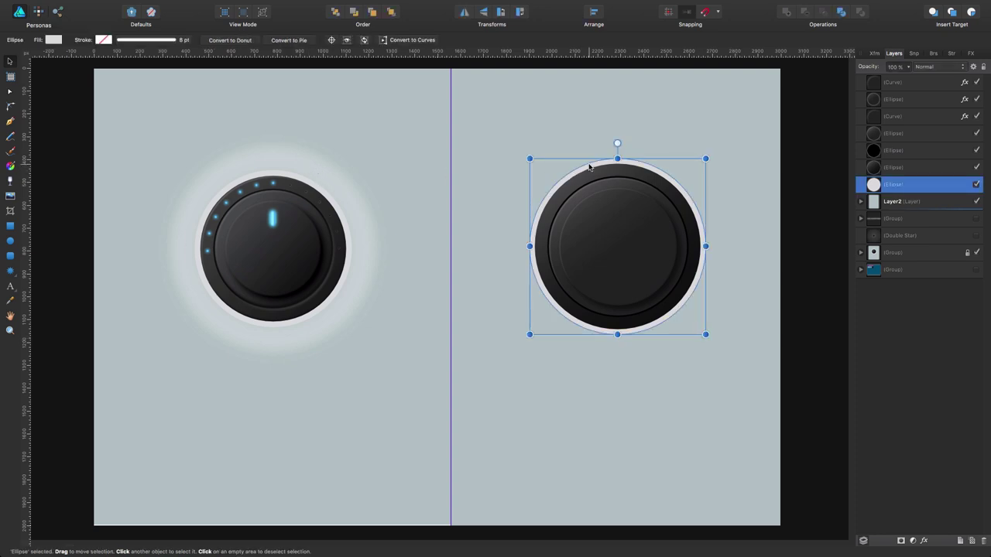
key("super+j")
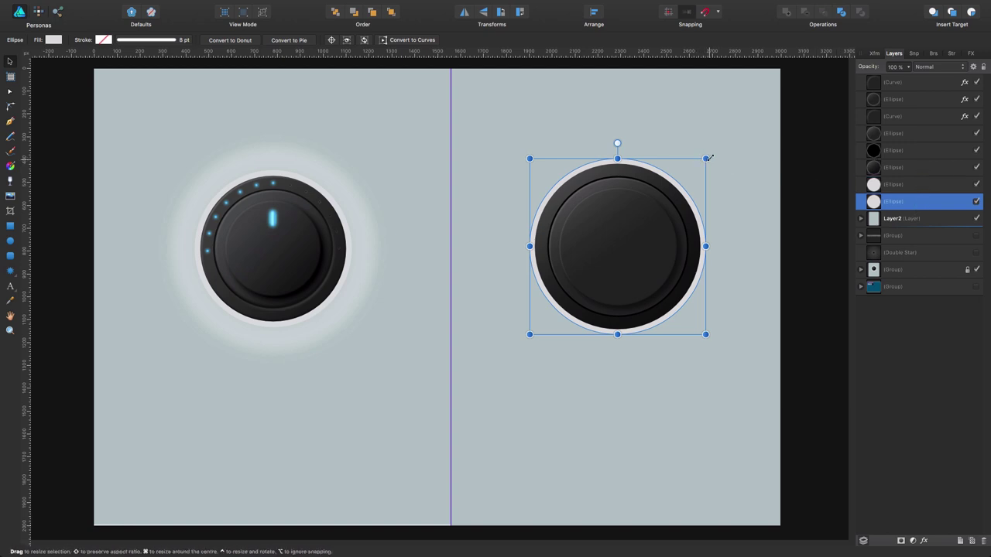
left_click_drag(709, 158, 720, 147)
left_click_drag(689, 181, 683, 186)
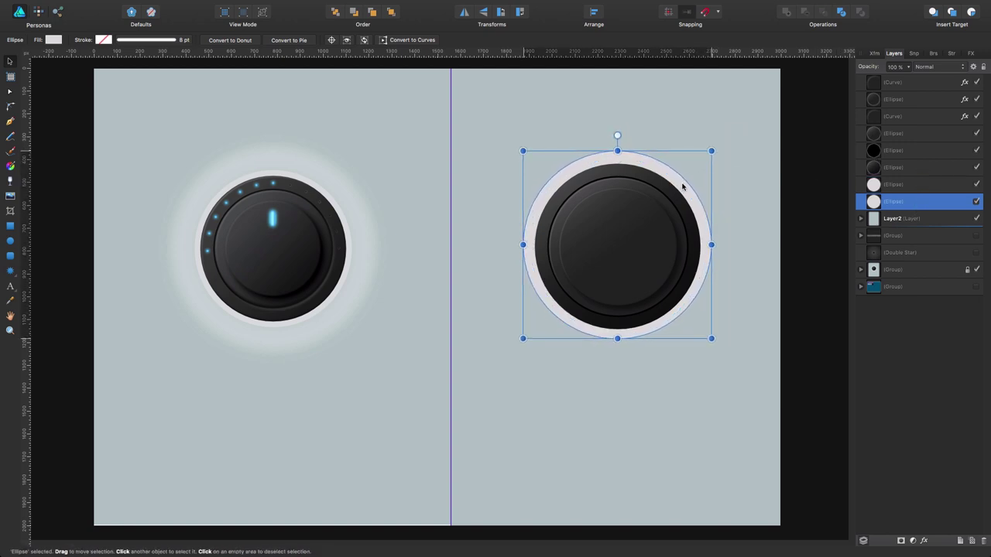
- Apply a 22.2 px Gaussian Blur to the enlarged rim copy in Effects
left_click(970, 53)
left_click_drag(885, 106, 924, 109)
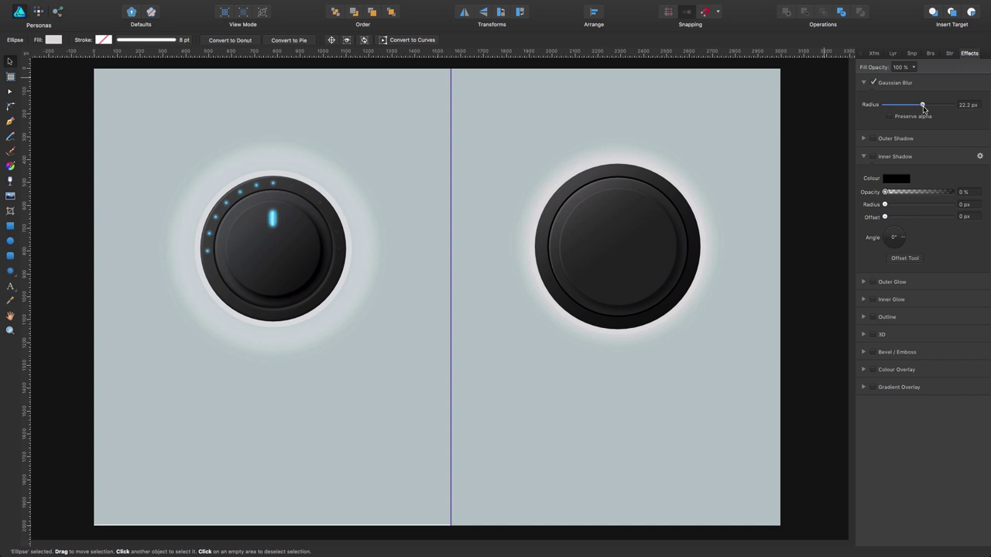
left_click_drag(923, 109, 923, 108)
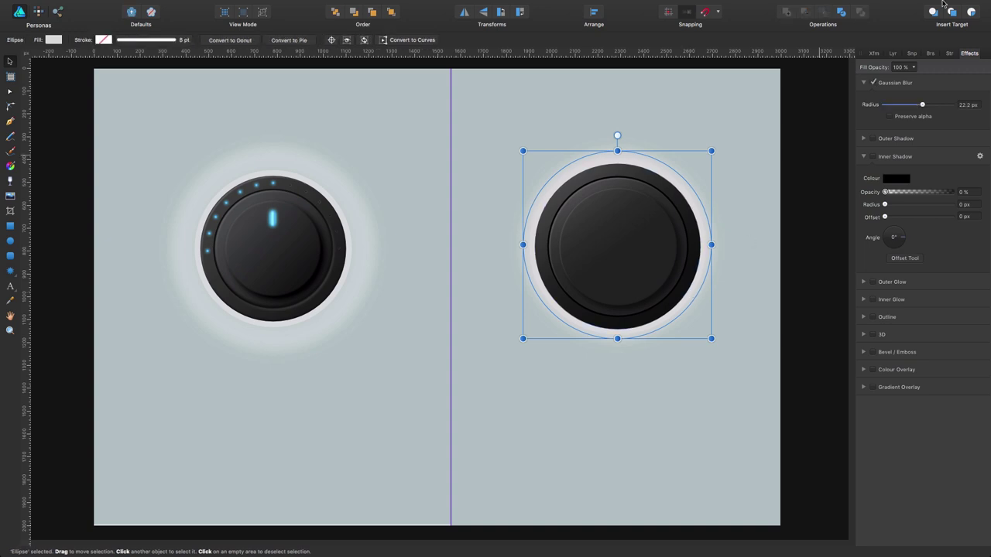
- Select both rim circles in Layers and align their centres via Arrange
left_click(892, 54)
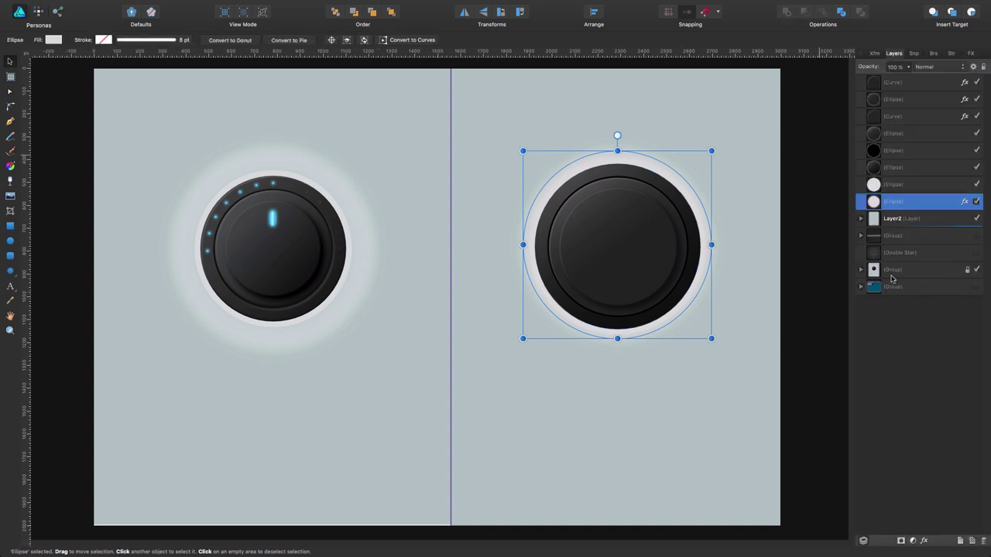
left_click(914, 184, "shift")
left_click(594, 14)
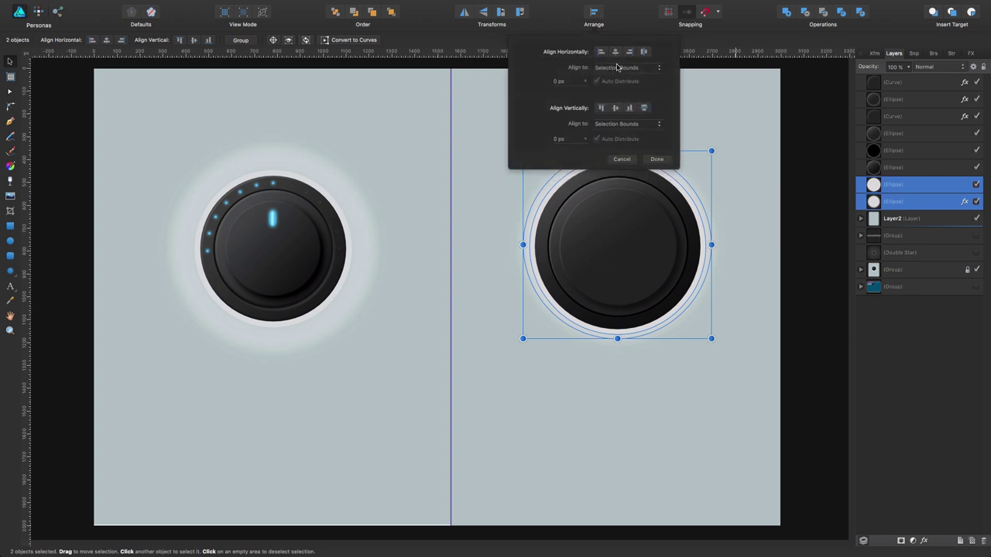
left_click(616, 107)
left_click(757, 115)
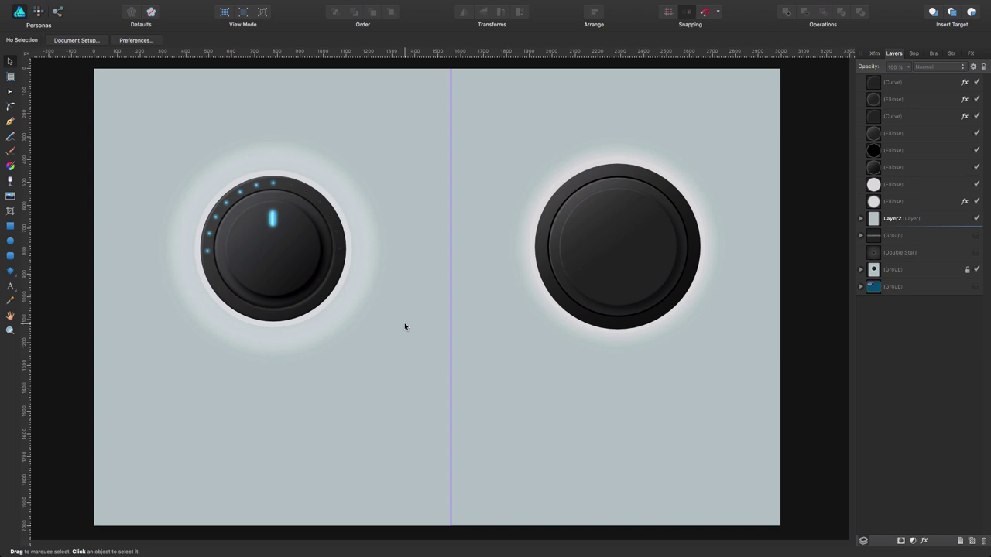
- Expand the shape tool flyout in the Tools panel
left_click(16, 277)
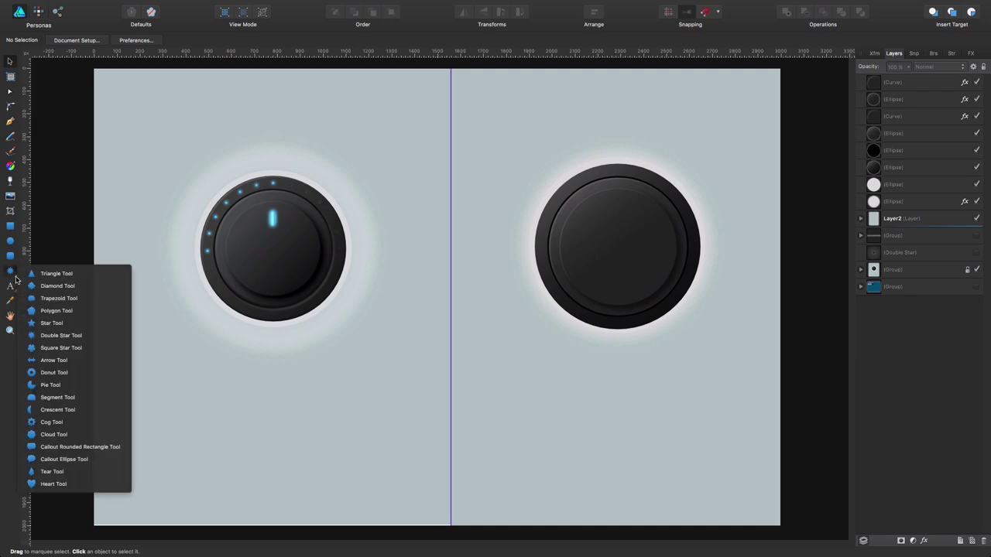
- Draw a Double Star below the right knob and set its inner radius to 0%
left_click(60, 335)
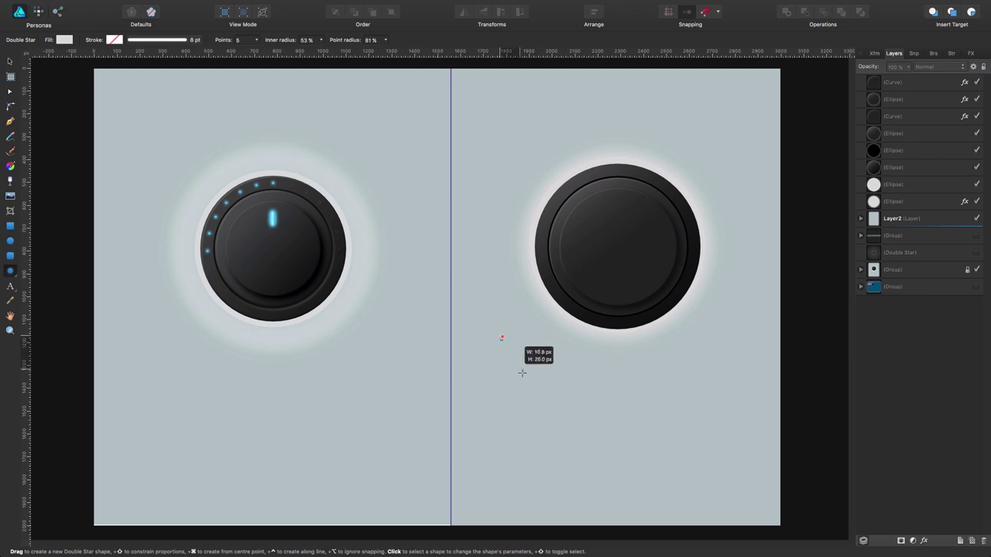
left_click_drag(522, 374, 663, 484)
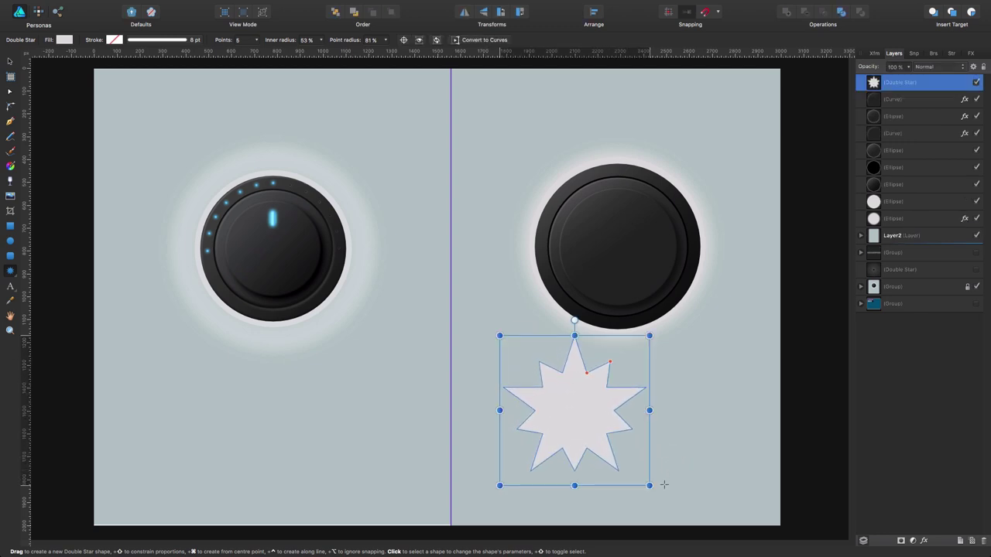
left_click_drag(586, 373, 617, 351)
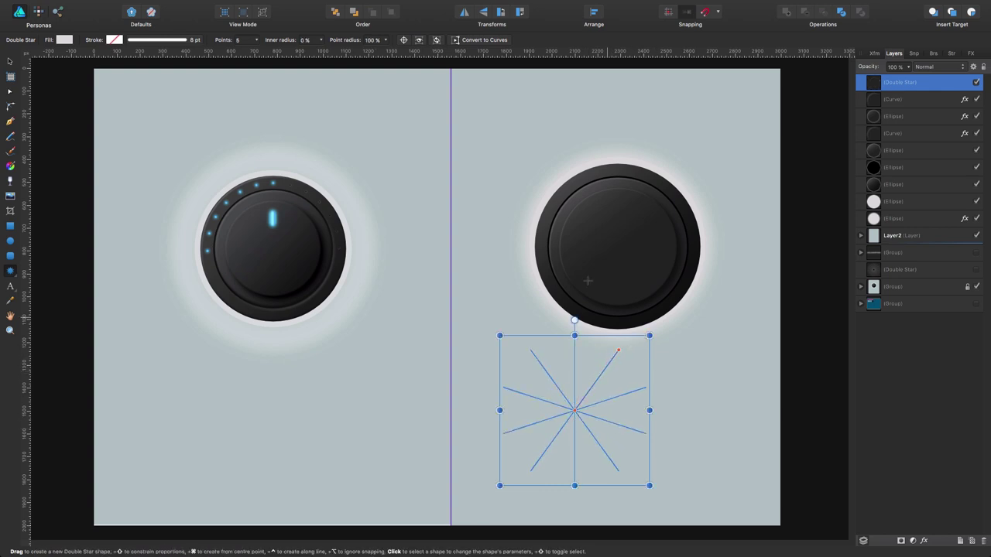
- Give the star a black 0.6 pt stroke, no fill, and 12 points
left_click(114, 40)
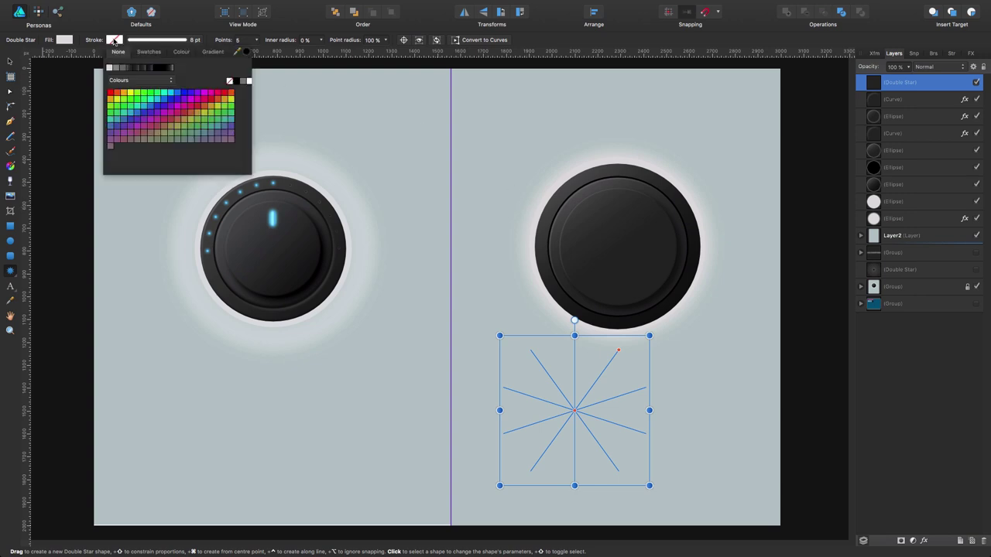
left_click(161, 68)
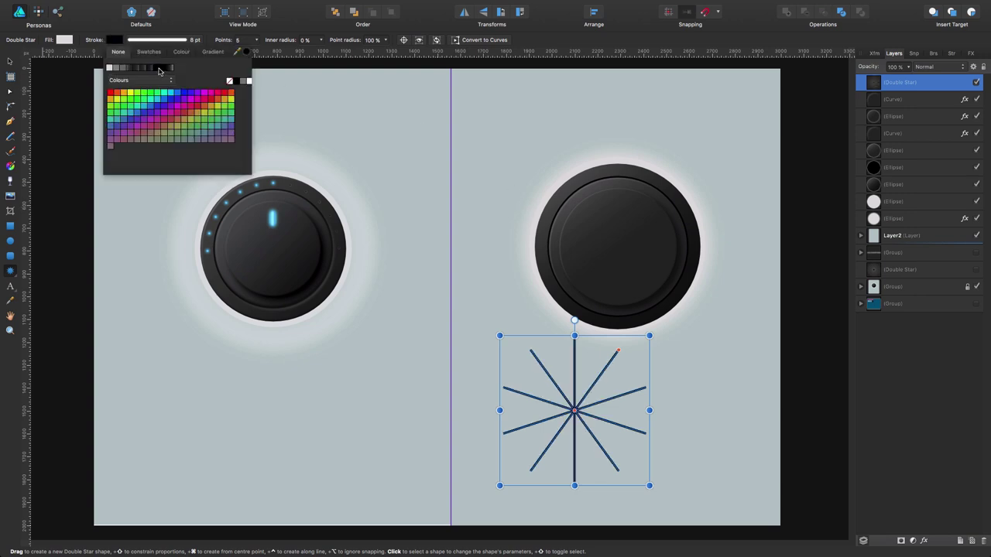
left_click(195, 42)
left_click_drag(148, 74, 133, 72)
left_click(65, 40)
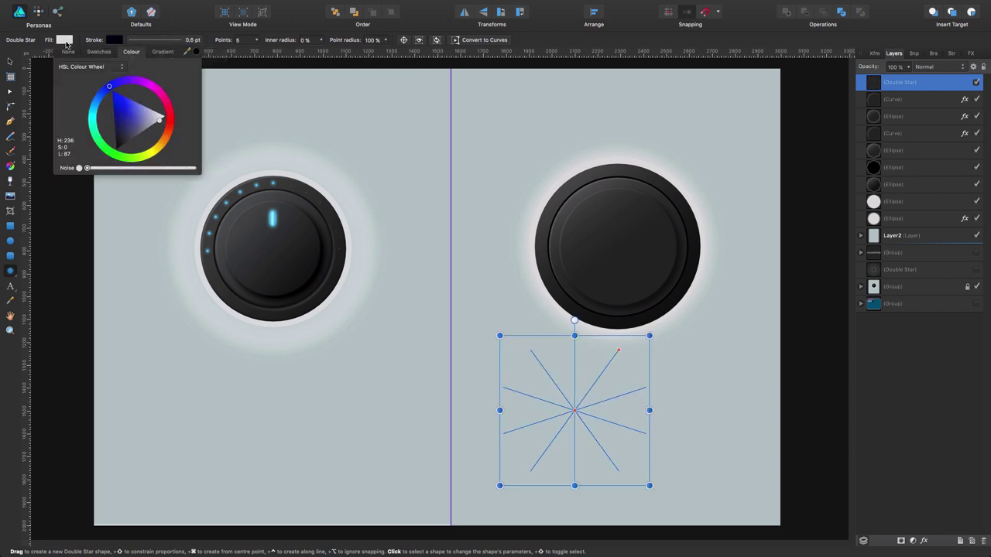
left_click(68, 52)
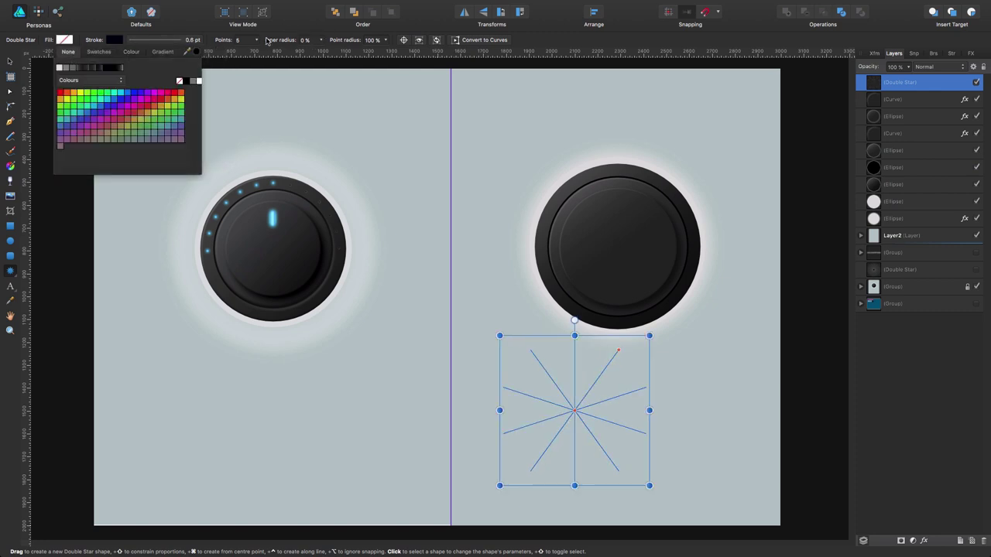
left_click(245, 40)
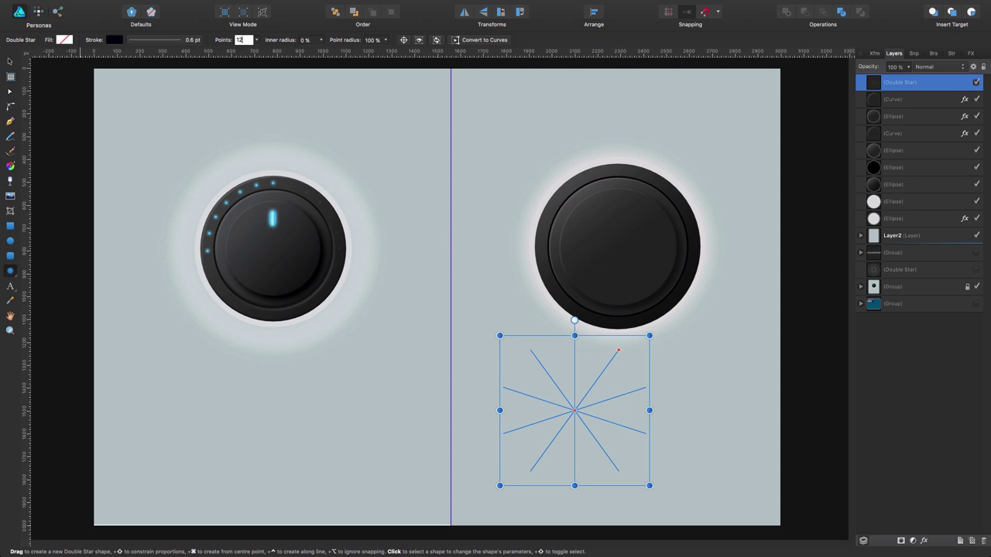
key("Return")
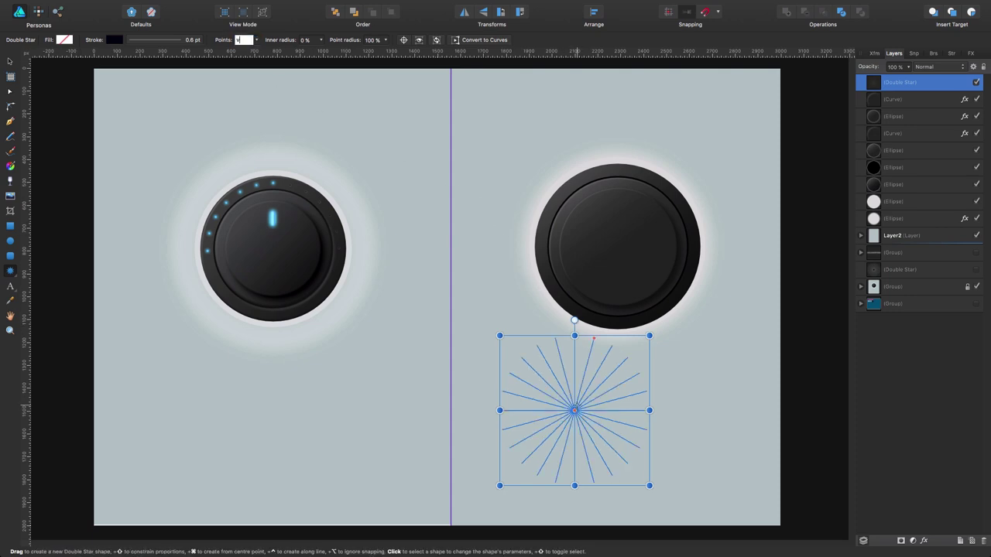
- Move the 12-point spoked star with snapping on until it sits centred over the right knob
key("Escape")
key("v")
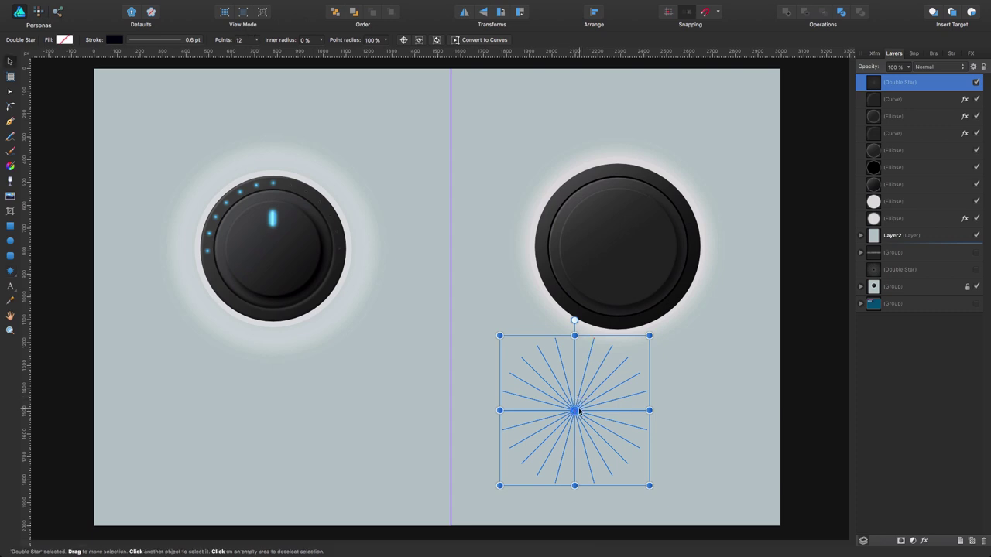
left_click_drag(574, 410, 593, 363)
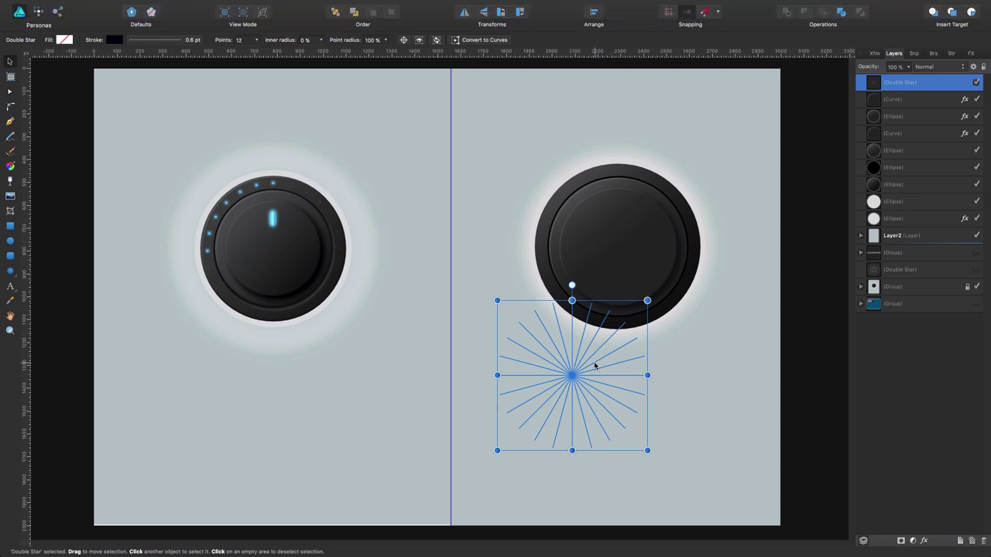
left_click(687, 12)
left_click_drag(615, 330, 620, 224)
left_click(668, 12)
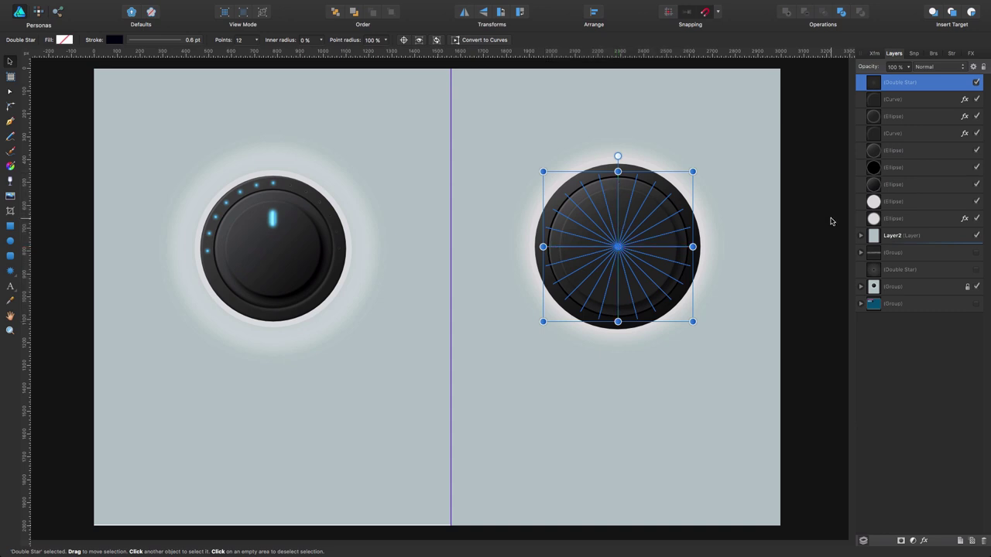
left_click(707, 423)
left_click(620, 244)
- Zoom in, turn snapping off, and draw a tiny ellipse at the right knob's top edge
left_click(10, 241)
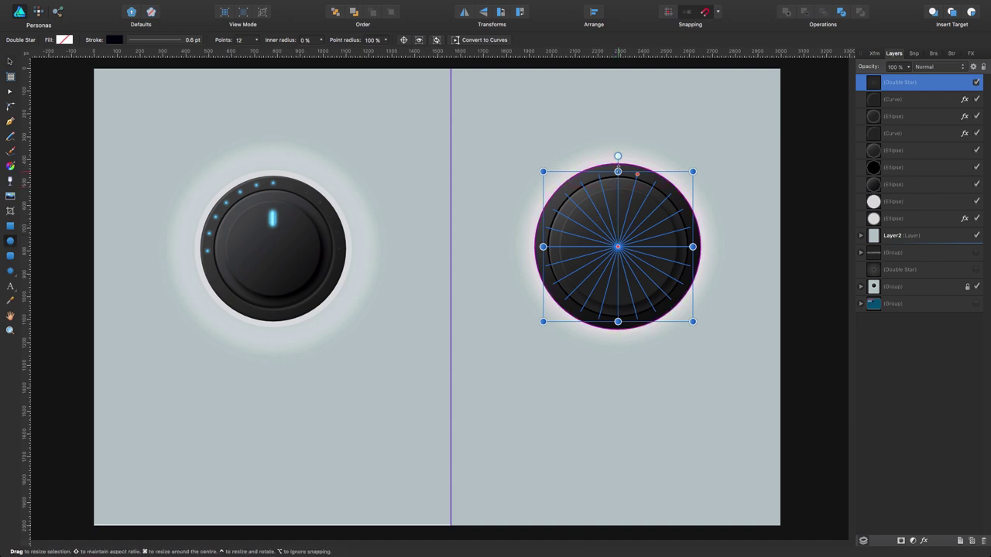
key("z")
left_click(644, 191)
left_click(645, 191)
left_click_drag(609, 243, 541, 122)
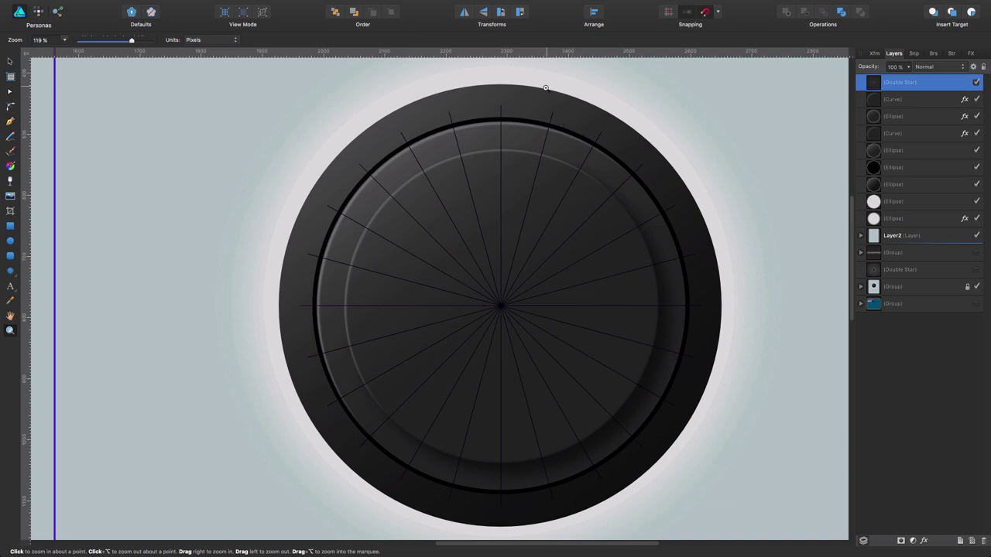
key("n")
left_click(9, 242)
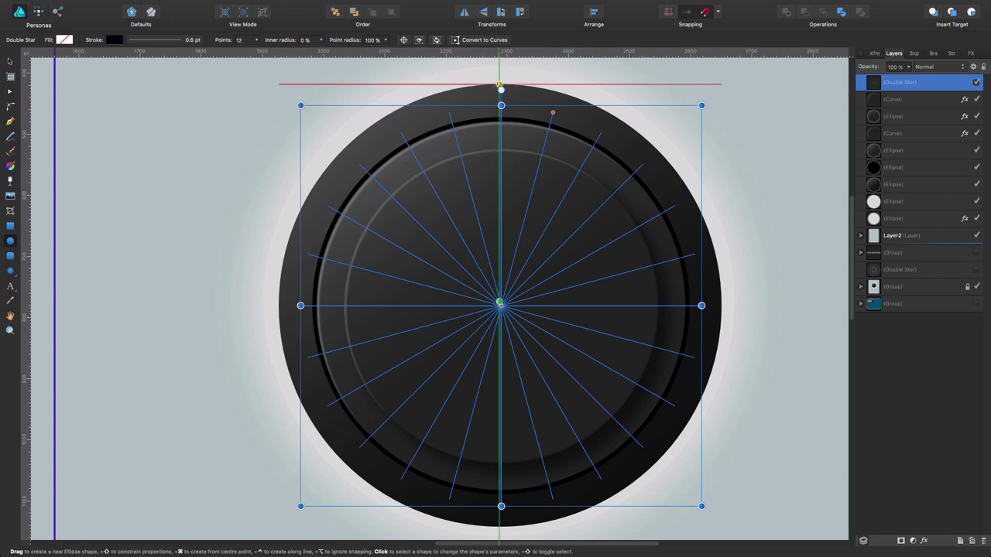
left_click(684, 12)
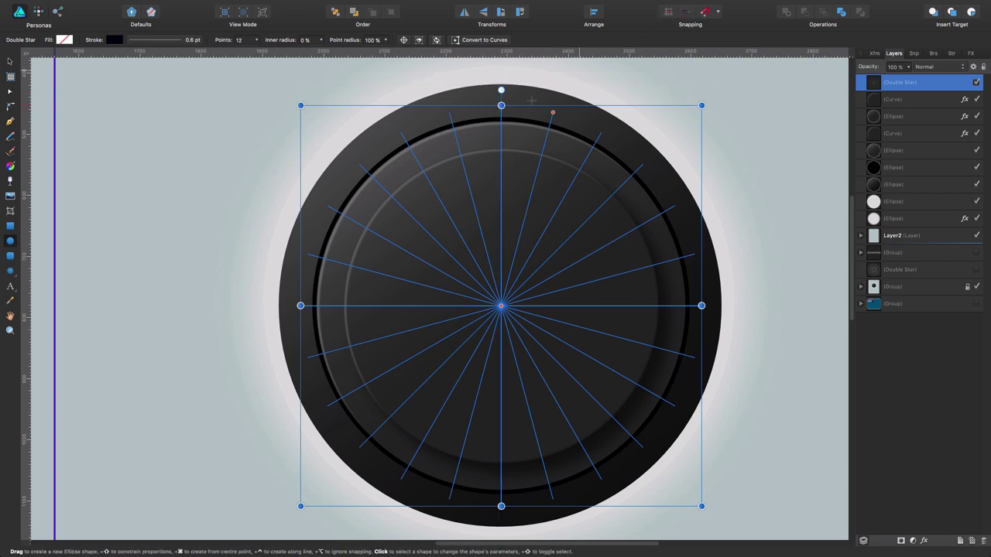
left_click_drag(502, 74, 508, 80)
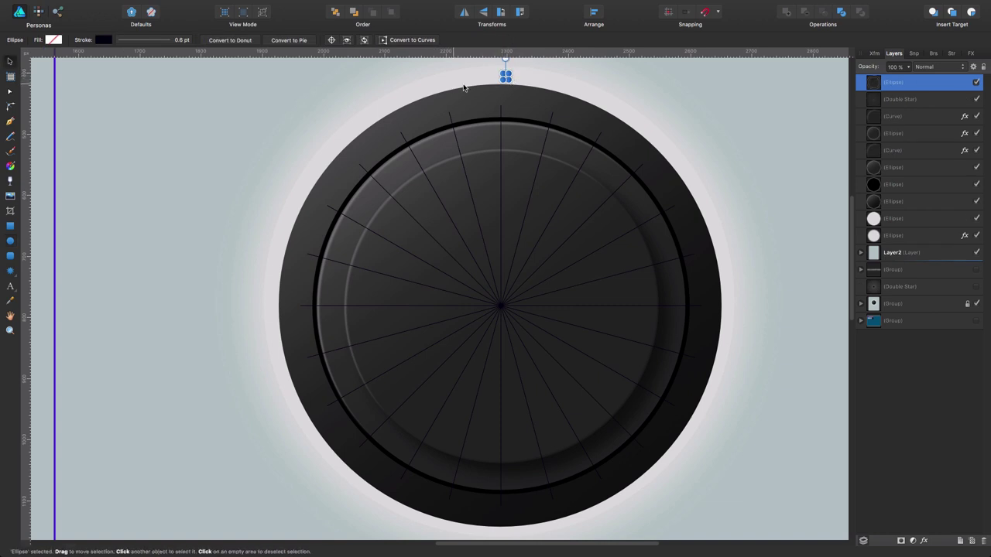
left_click_drag(532, 74, 766, 135)
left_click(765, 135)
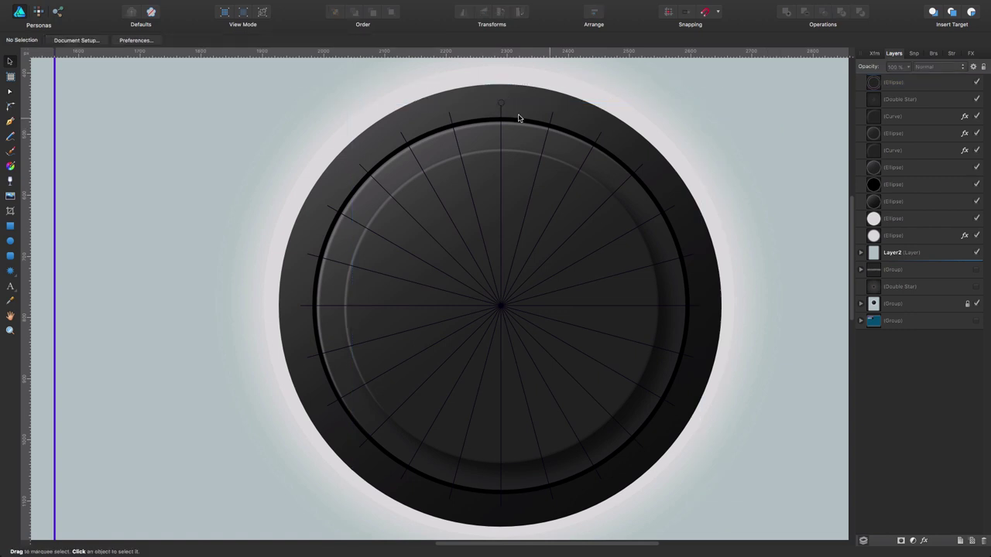
left_click(506, 103)
- Fill the tiny ellipse yellow-green
left_click(52, 40)
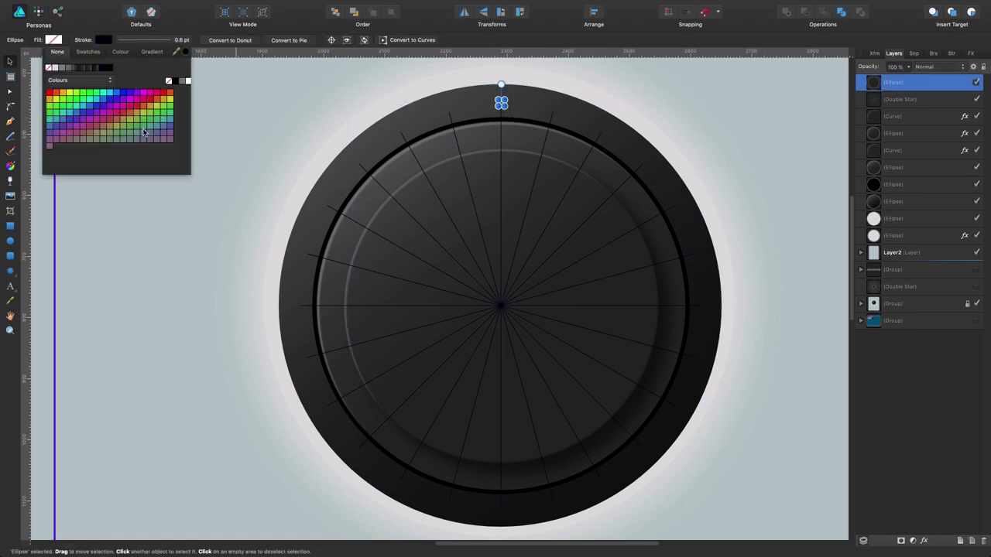
left_click(172, 102)
left_click(240, 105)
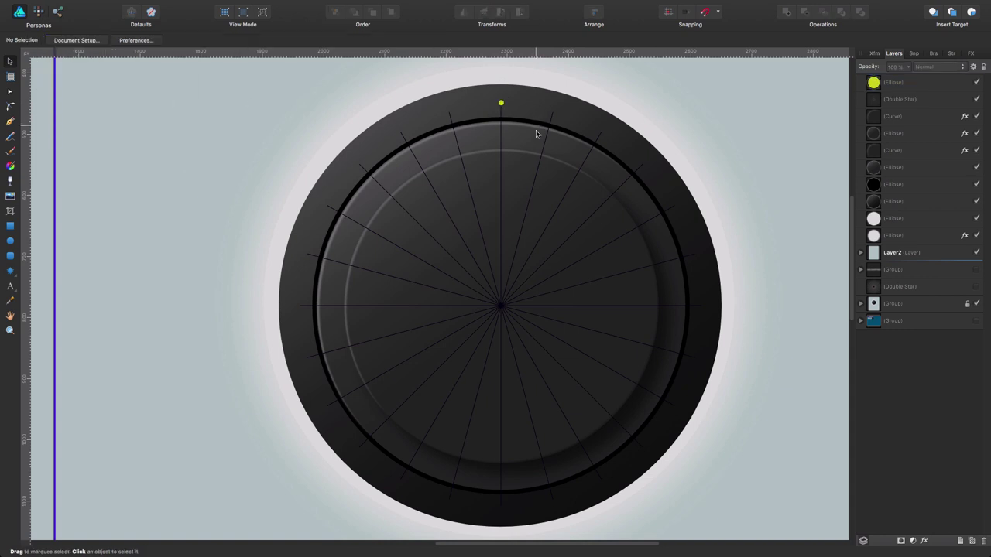
left_click(501, 103)
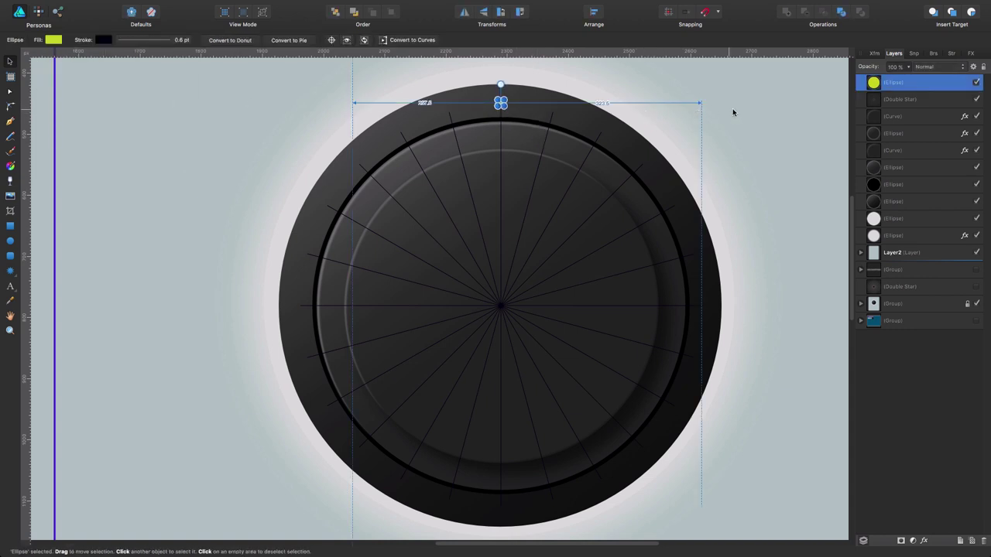
left_click(773, 106)
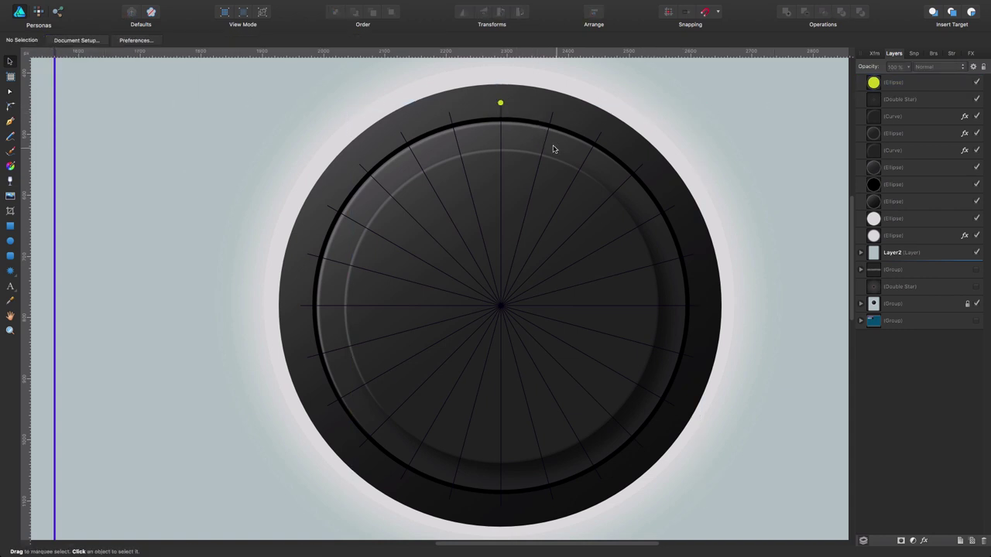
left_click(501, 103)
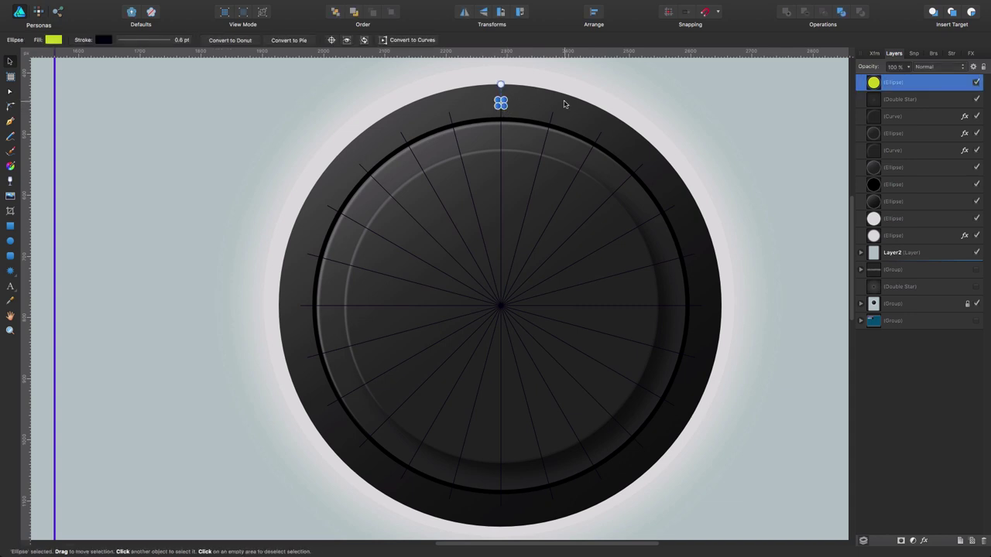
- Zoom closer and nudge the yellow dot to centre it on the vertical spoke
key("z")
left_click_drag(563, 105, 600, 80)
key("v")
left_click(554, 142)
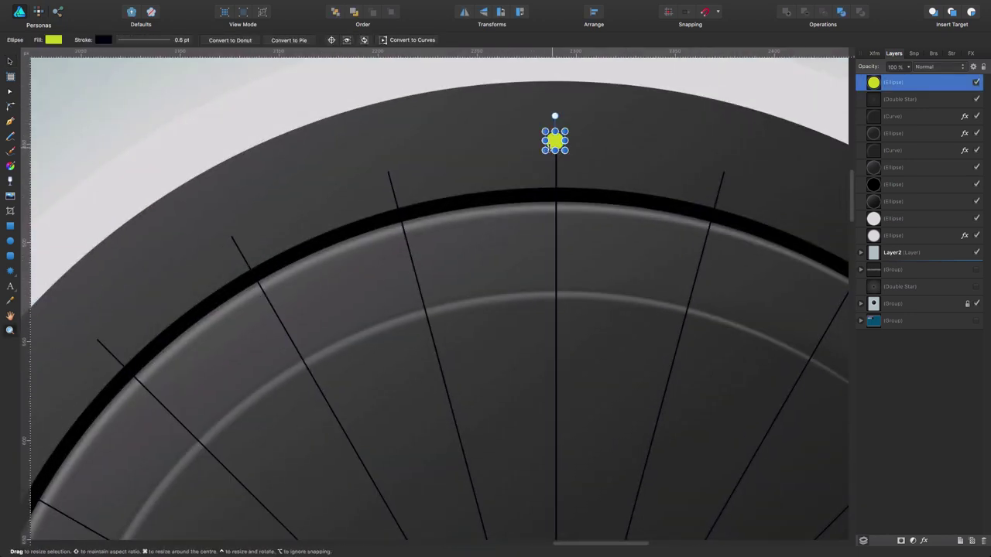
left_click_drag(556, 144, 559, 143)
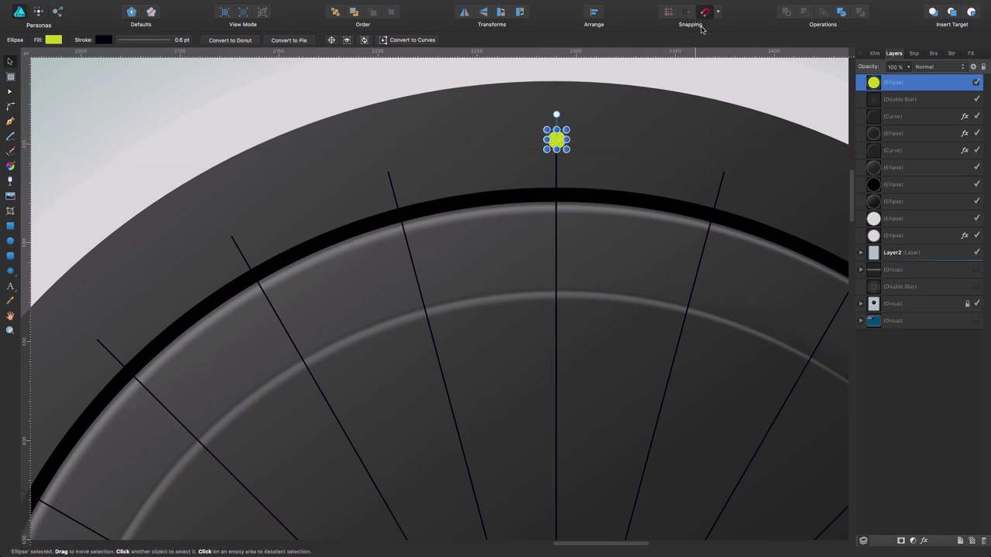
left_click(757, 79)
scroll(692, 126, "down", 2)
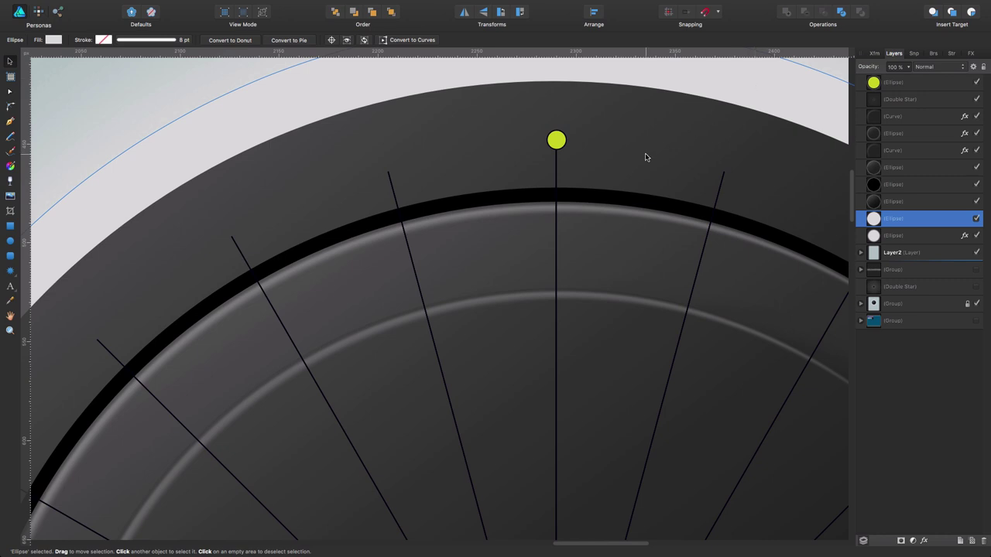
scroll(646, 155, "down", 3)
scroll(490, 273, "up", 2)
scroll(490, 273, "down", 5)
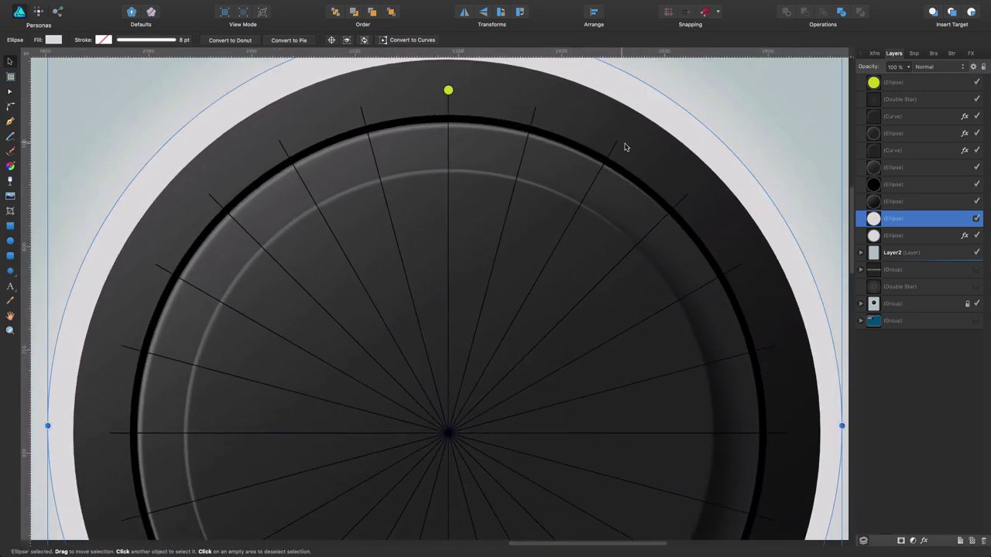
left_click(450, 92)
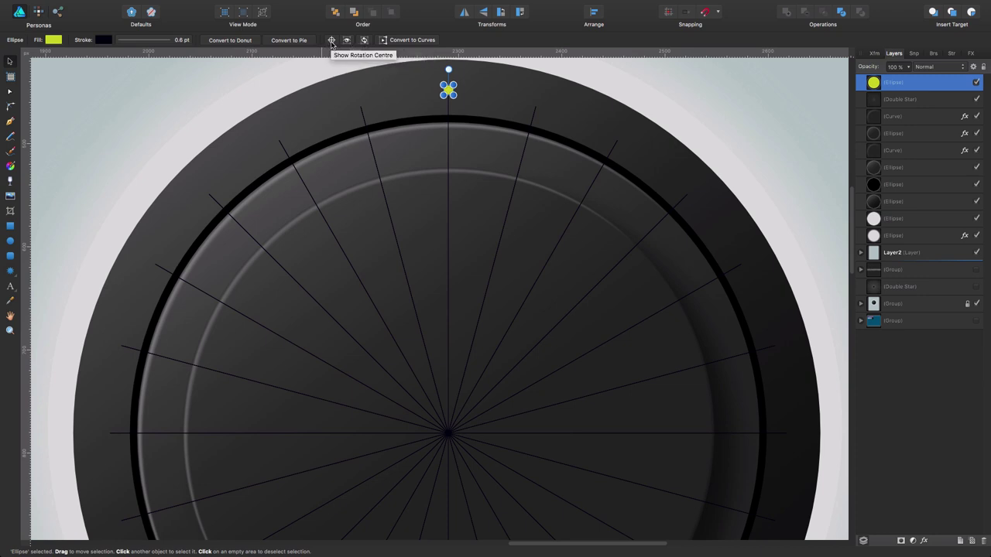
- Drag the yellow dot's rotation centre from its top handle down to where the spokes meet
left_click(332, 41)
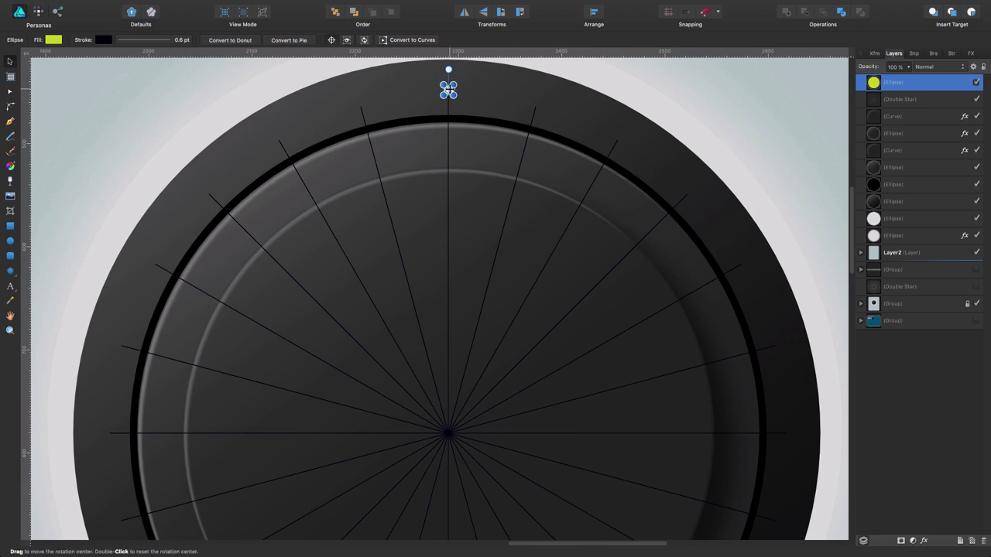
left_click_drag(449, 90, 452, 397)
double_click(452, 397)
left_click(705, 13)
mouse_move(449, 90)
left_mouse_down()
mouse_move(435, 377)
mouse_move(448, 434)
left_mouse_up()
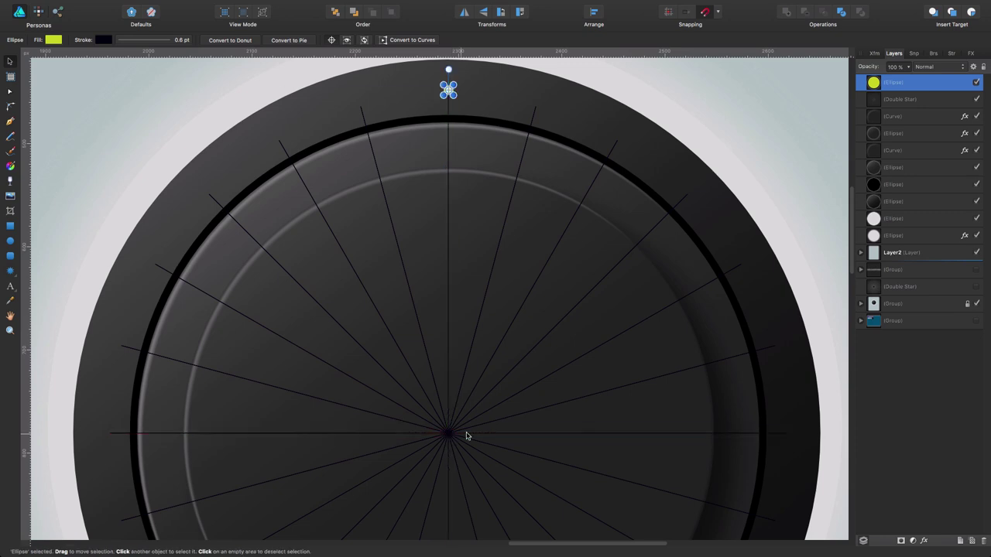
left_click(705, 13)
mouse_move(448, 90)
left_mouse_down()
mouse_move(435, 189)
mouse_move(437, 432)
mouse_move(449, 433)
left_mouse_up()
left_click(704, 13)
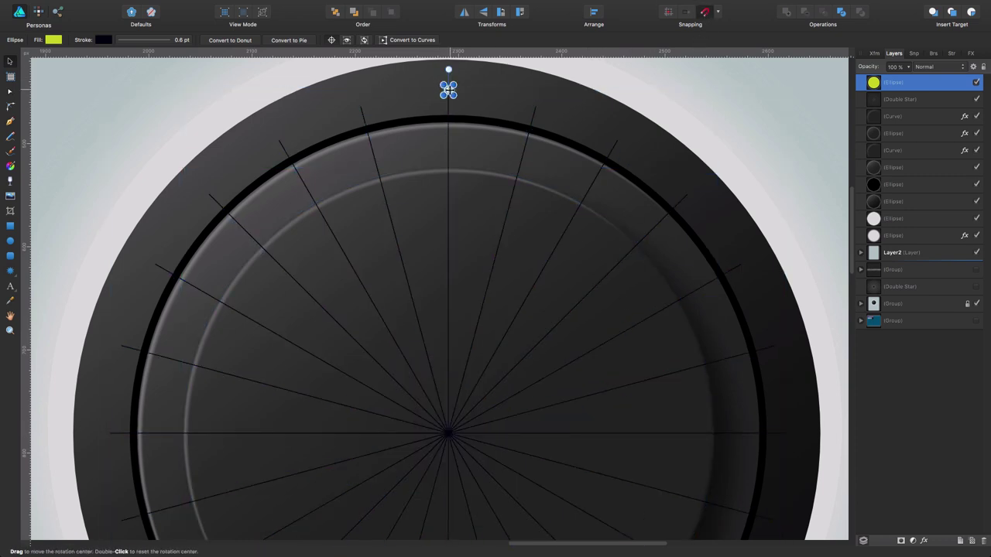
left_click_drag(448, 90, 448, 434)
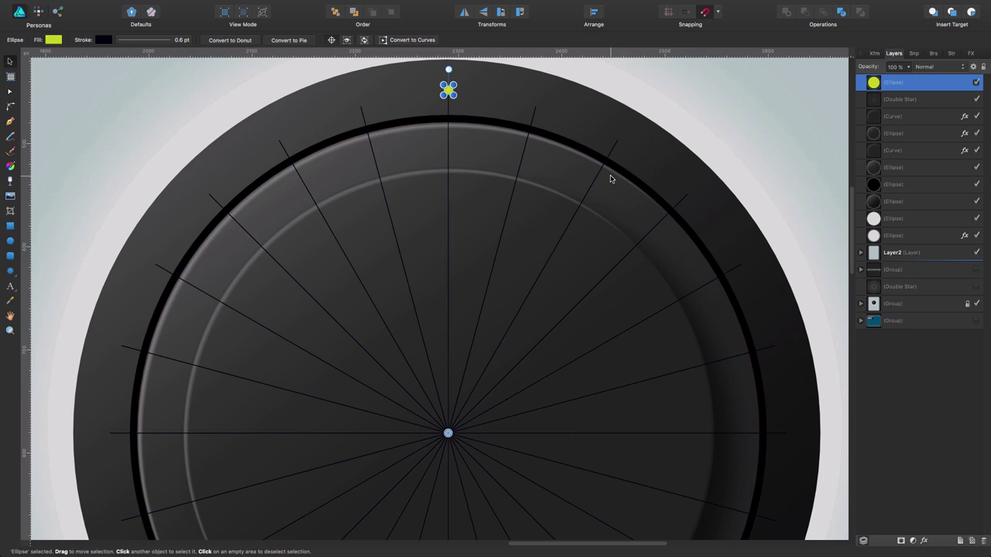
- Duplicate the yellow dot and rotate the copy -15° around the knob centre
key("super+j")
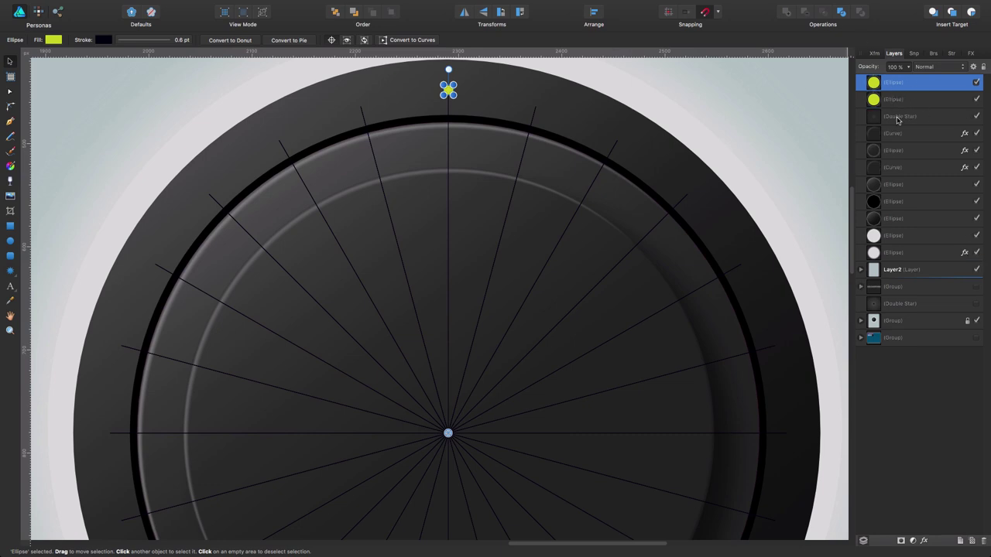
key("super+z")
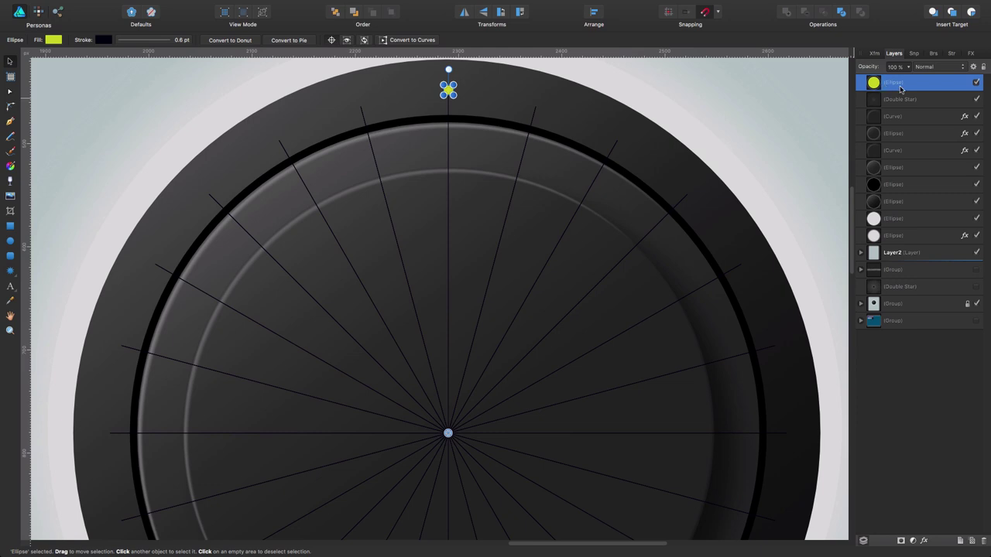
key("super+j")
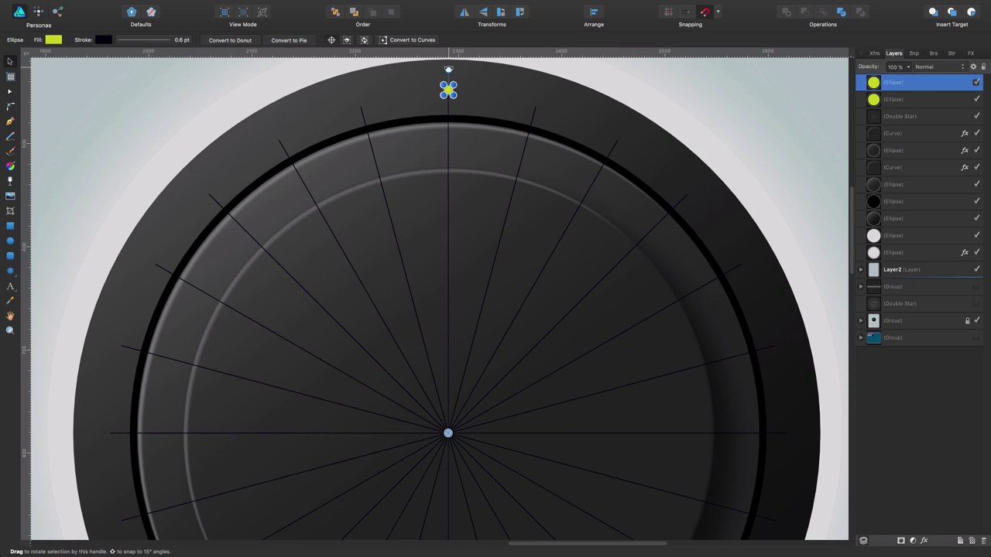
left_click_drag(448, 69, 533, 81)
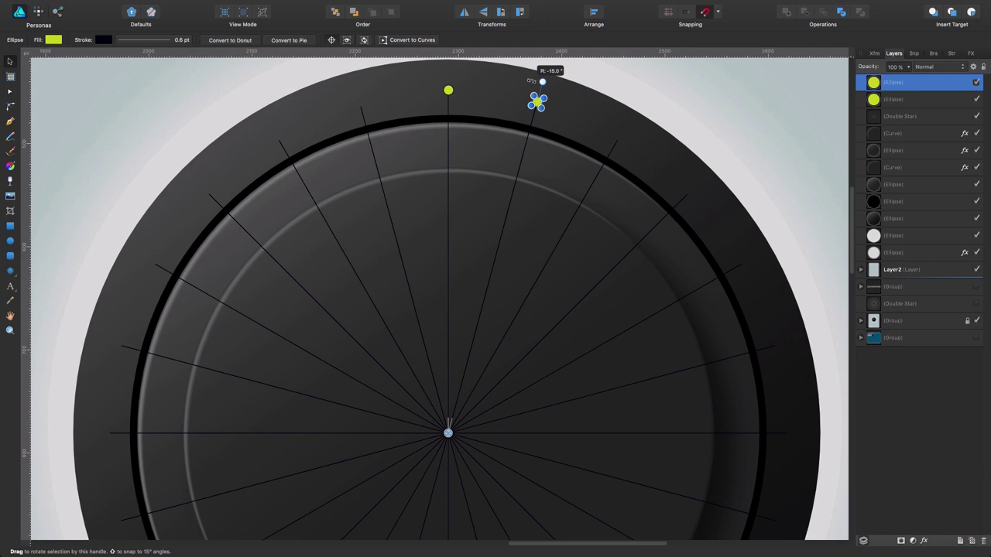
left_click_drag(531, 81, 531, 80)
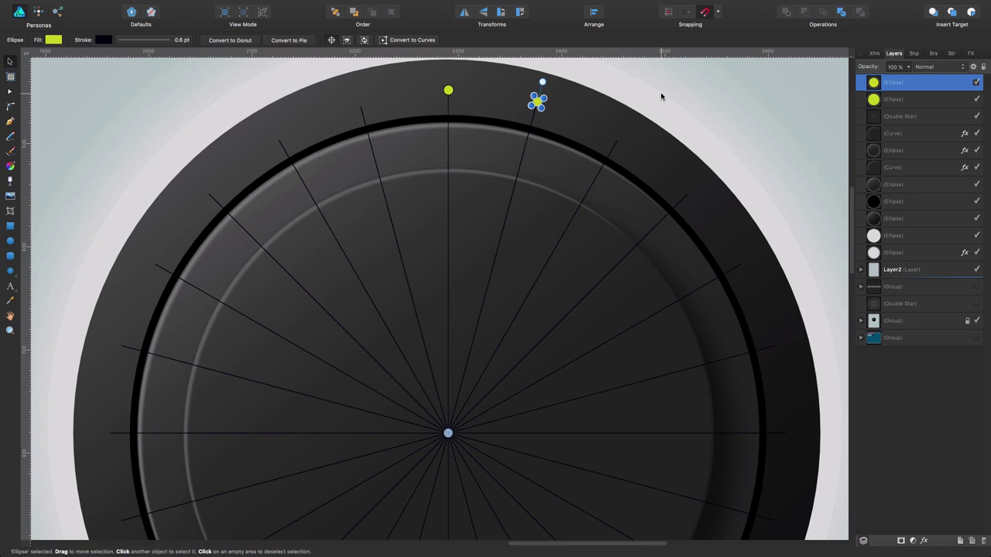
- Repeat Cmd+J four times to add more rotated dots around the dial
key("super+j")
key("super+j")
key("super+j")
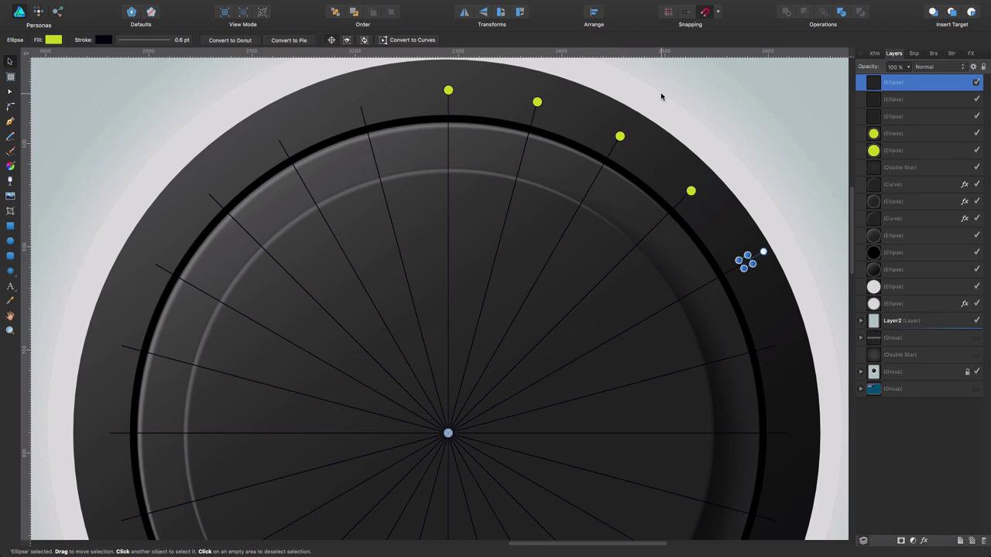
key("super+j")
key("super+j")
key("super+j")
key("super+j")
key("super+j")
key("super+j")
key("super+j")
key("super+j")
key("super+j")
key("super+j")
key("super+j")
key("super+j")
key("super+j")
key("super+j")
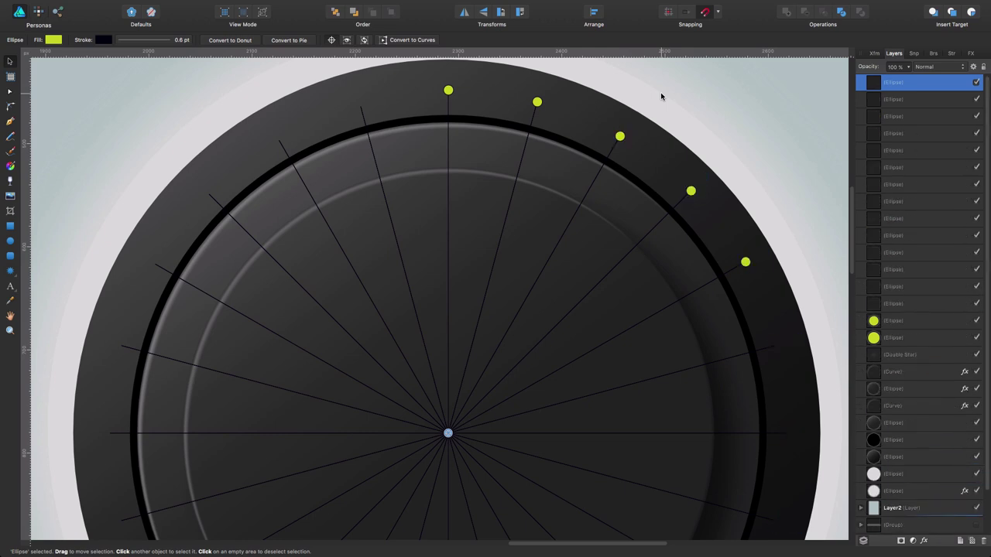
key("super+j")
key("super+j")
key("super+j")
key("super+j")
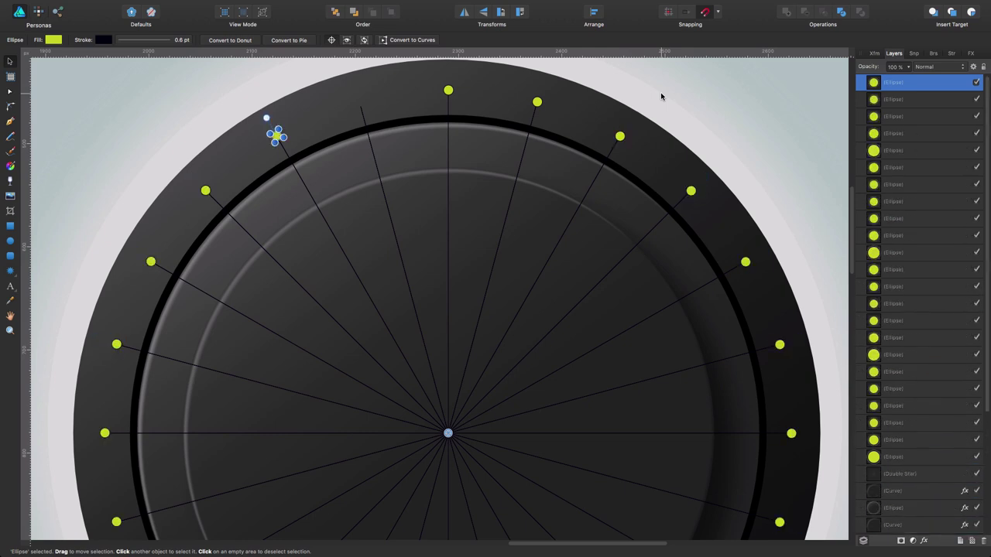
key("super+j")
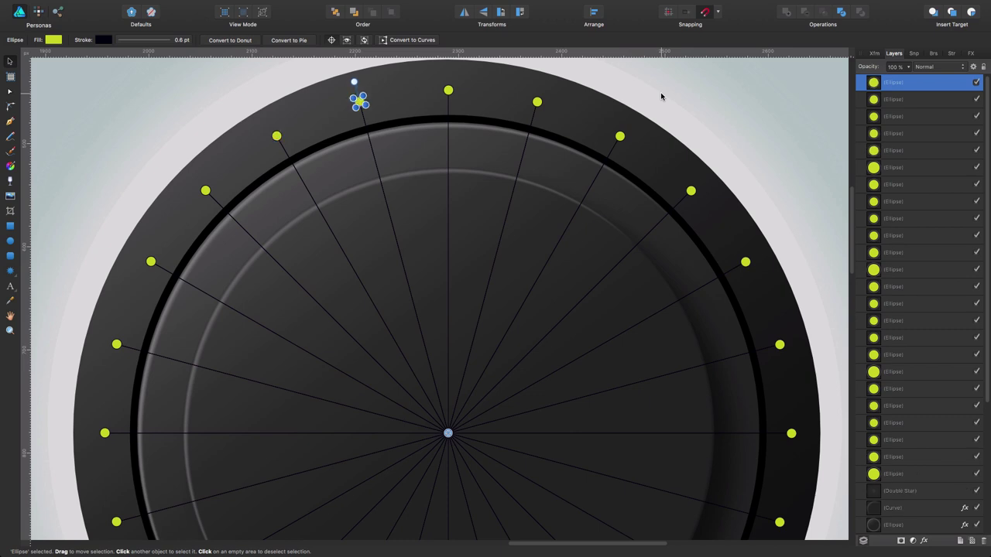
- Zoom to fit, then hide the Double Star spokes via its Layers visibility checkbox
key("super+0")
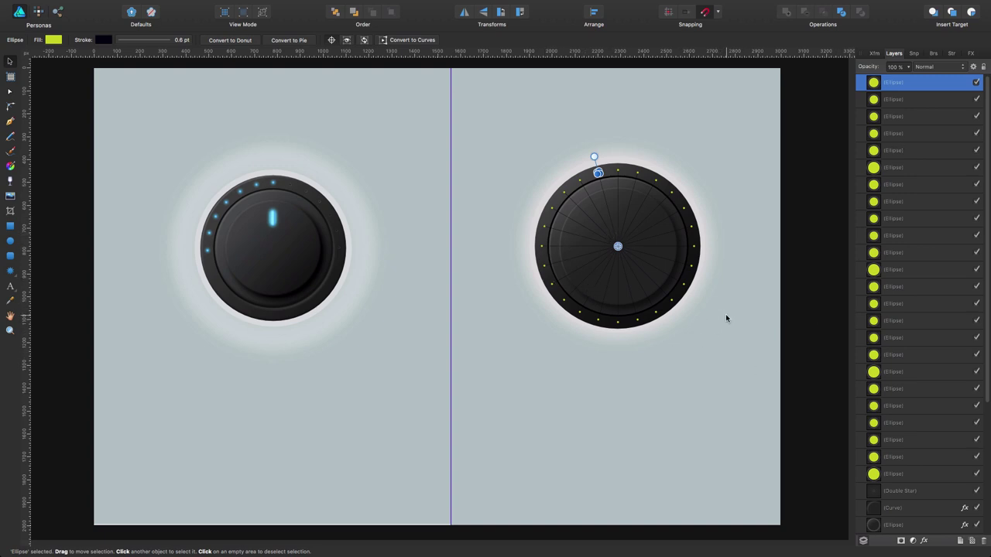
left_click_drag(726, 355, 515, 255)
left_click(801, 382)
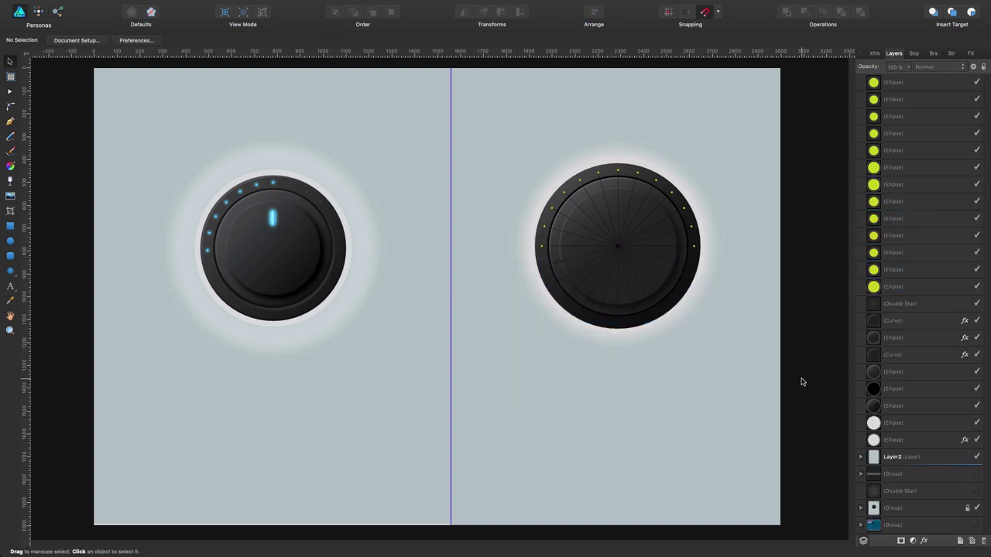
left_click(630, 252)
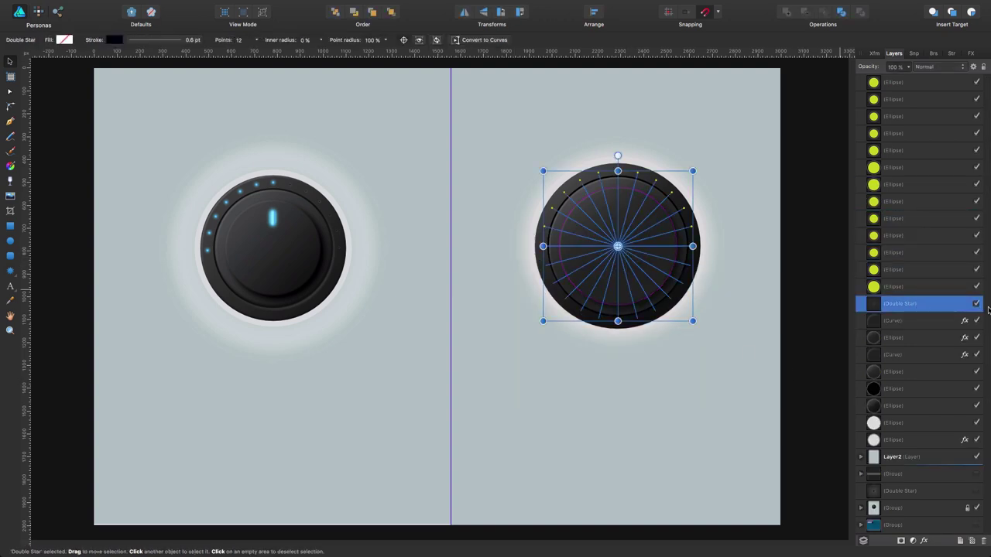
left_click(727, 378)
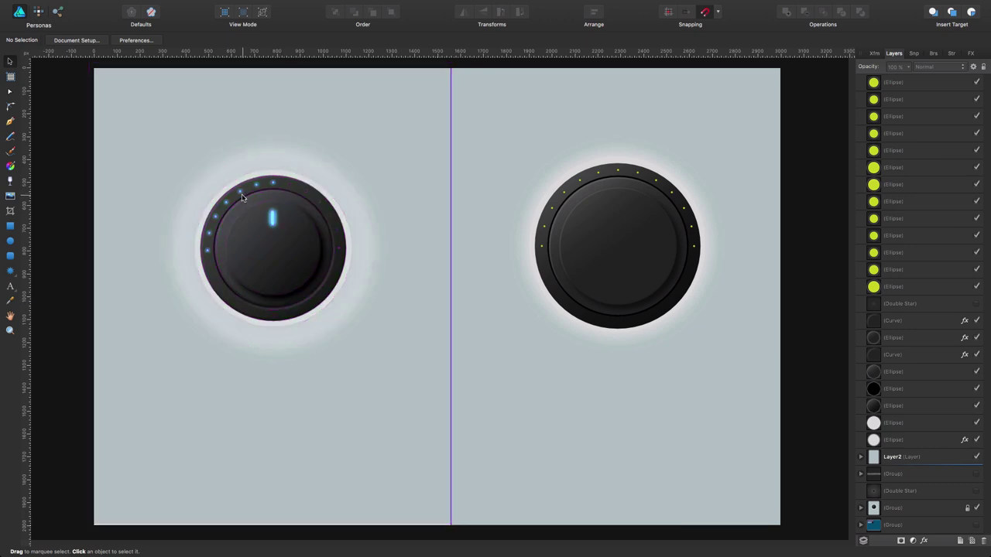
- Zoom in on the original knob's LED dots and clear the selection
left_click(579, 181)
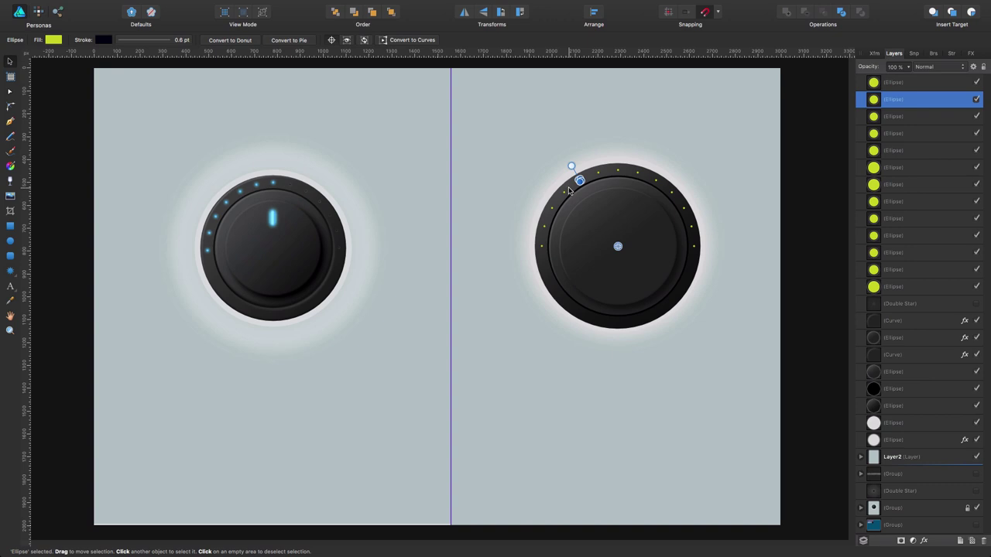
key("z")
left_click(221, 202)
left_click_drag(220, 201, 369, 187)
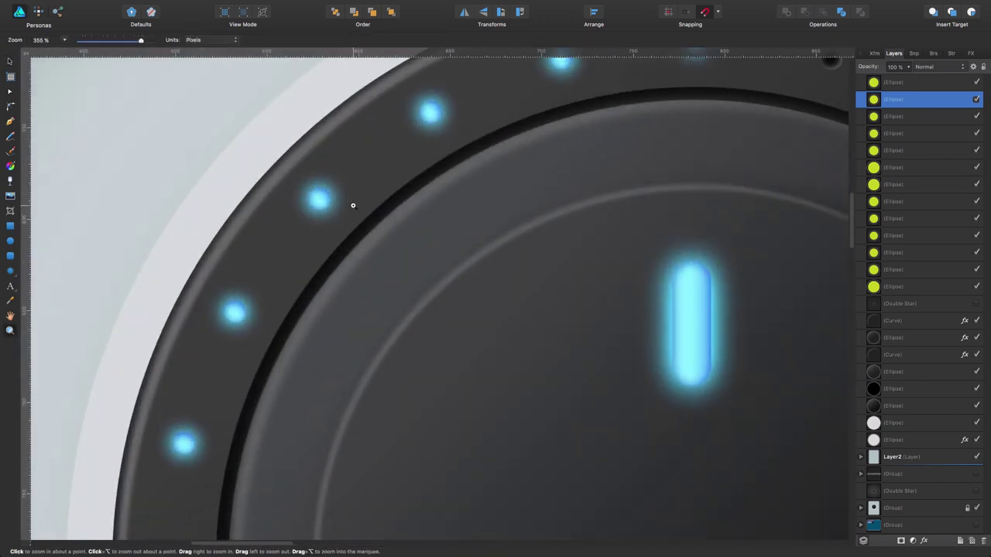
key("v")
key("Escape")
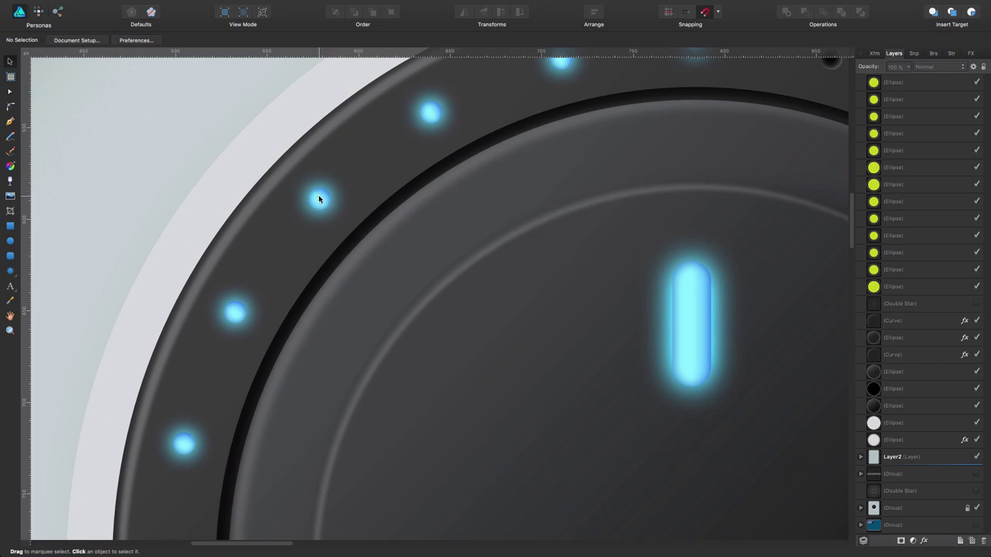
- Select one glowing blue LED on the original knob and inspect its gradient fill
key("a")
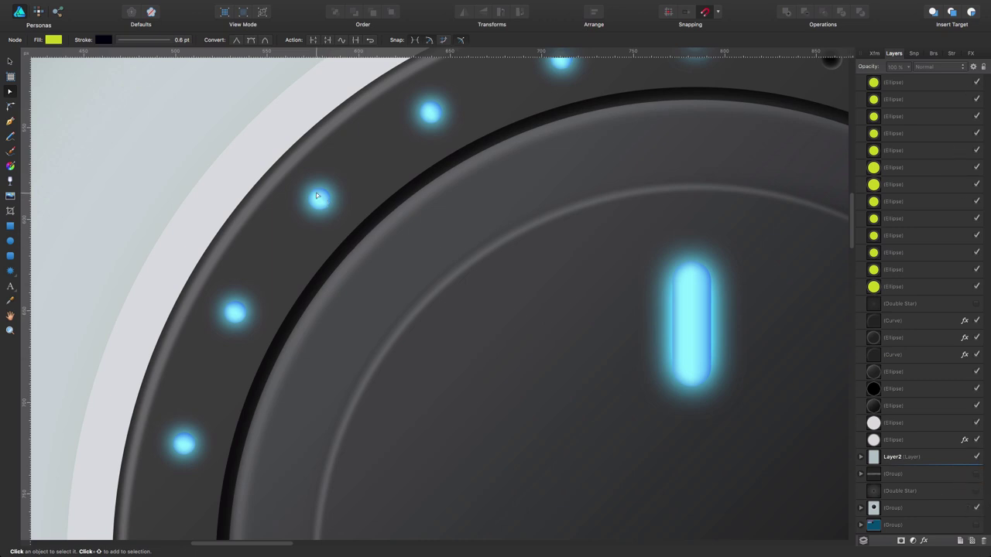
left_click(317, 196)
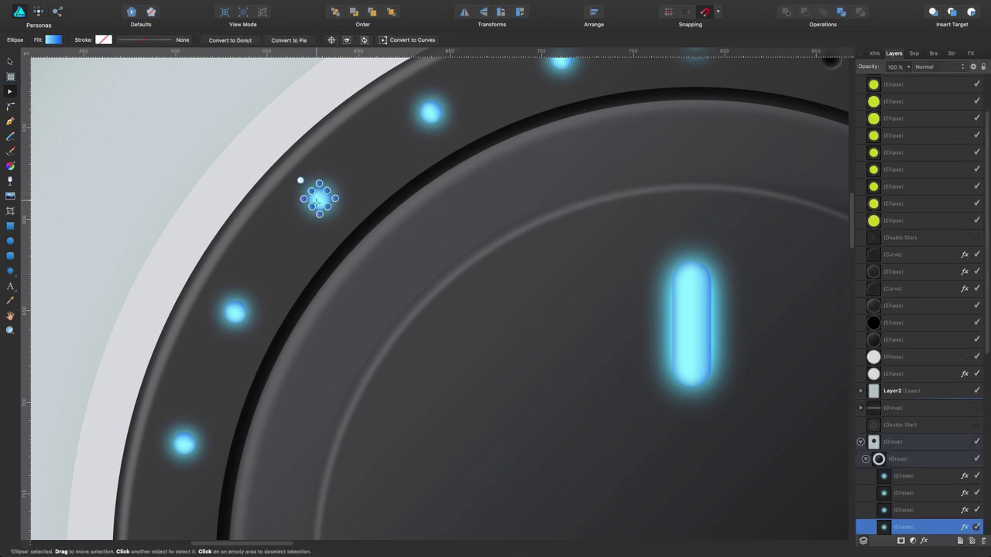
left_click(54, 41)
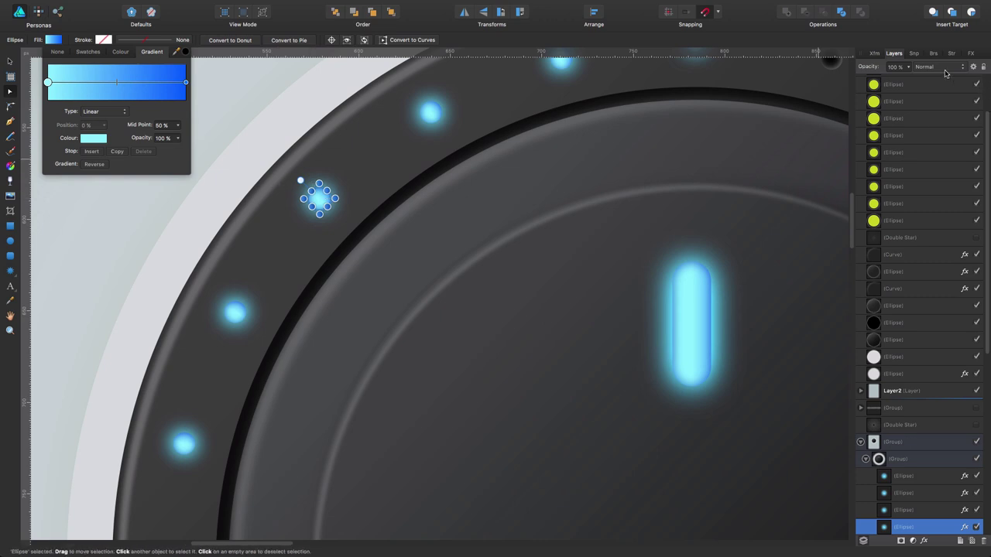
- Review the LED's layer effects, enabling the inner shadow and toggling the outer glow
left_click(971, 54)
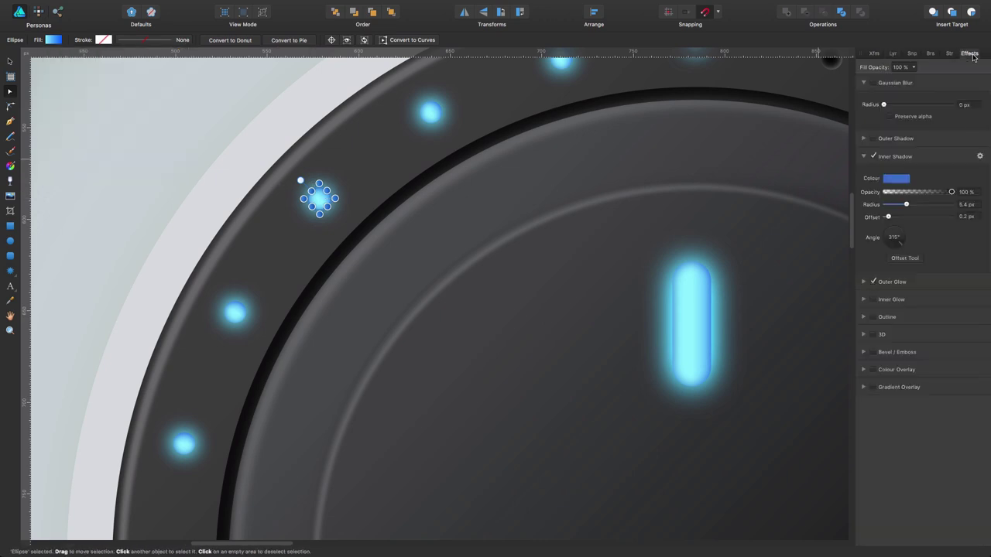
left_click(874, 157)
left_click(864, 282)
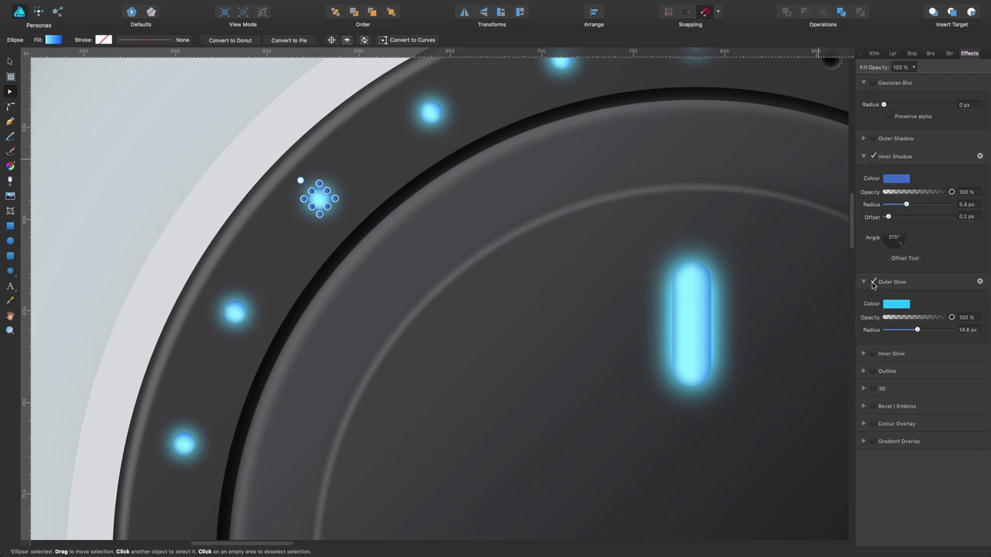
left_click(872, 283)
left_click(872, 283)
left_click(873, 284)
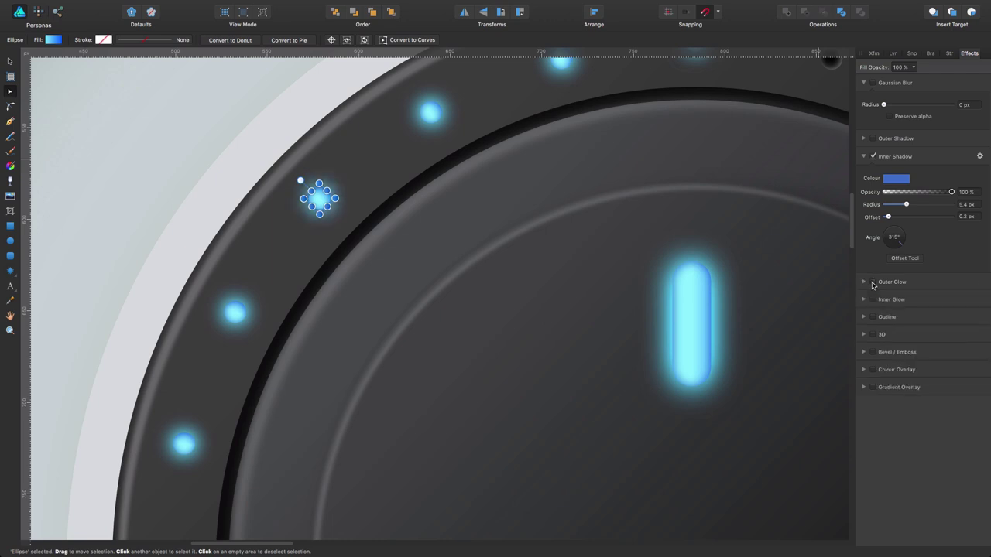
left_click(872, 283)
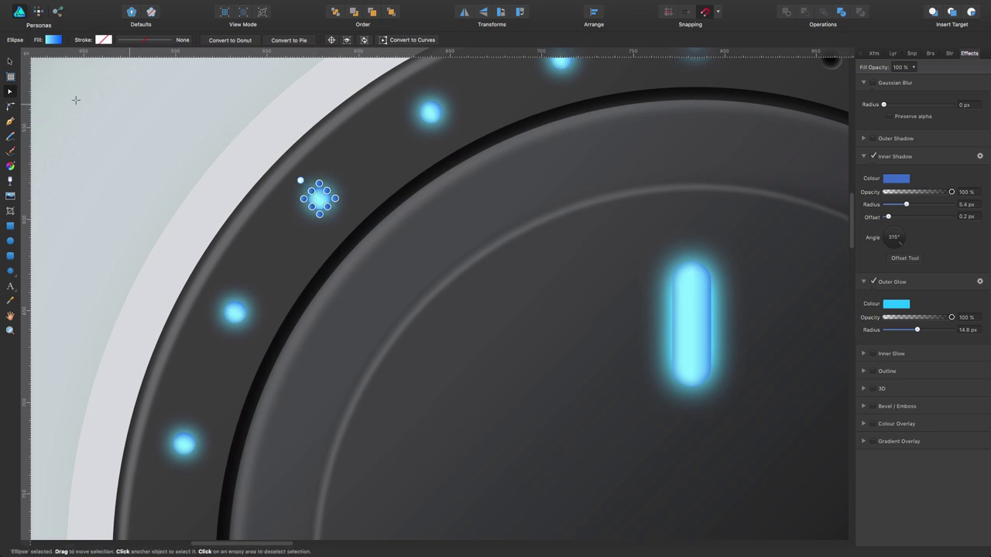
- Select the original knob's glowing indicator bar inside its group
left_click(156, 126)
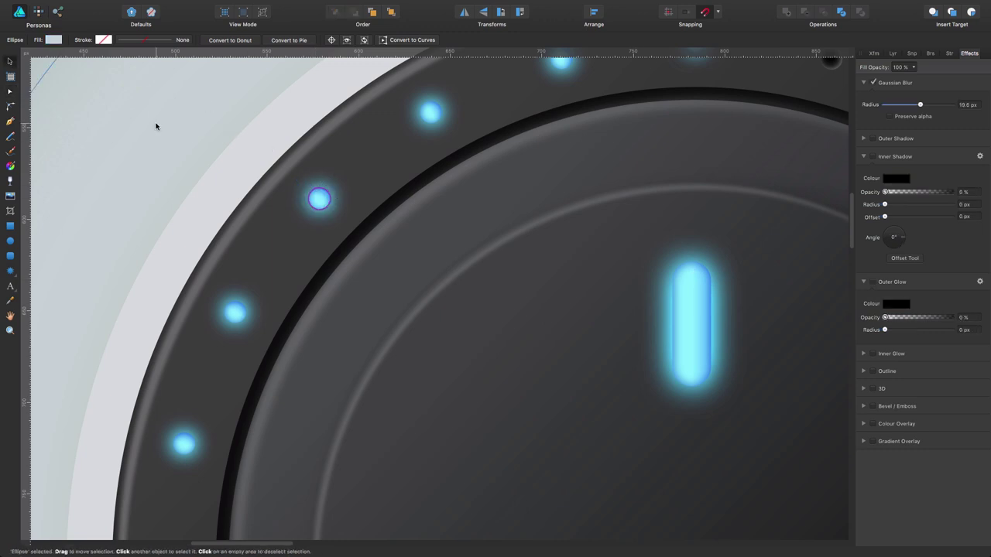
left_click(688, 312)
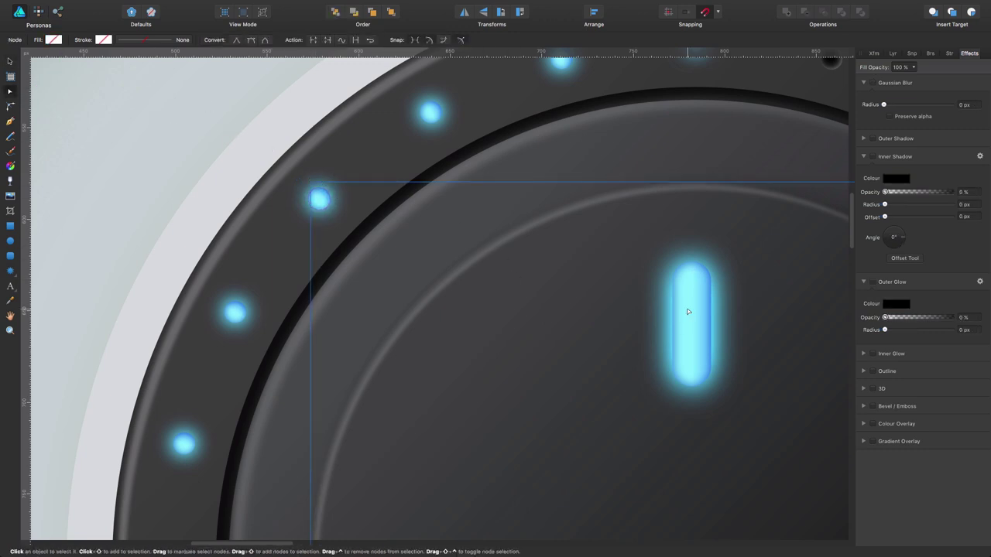
left_click(687, 310, "super")
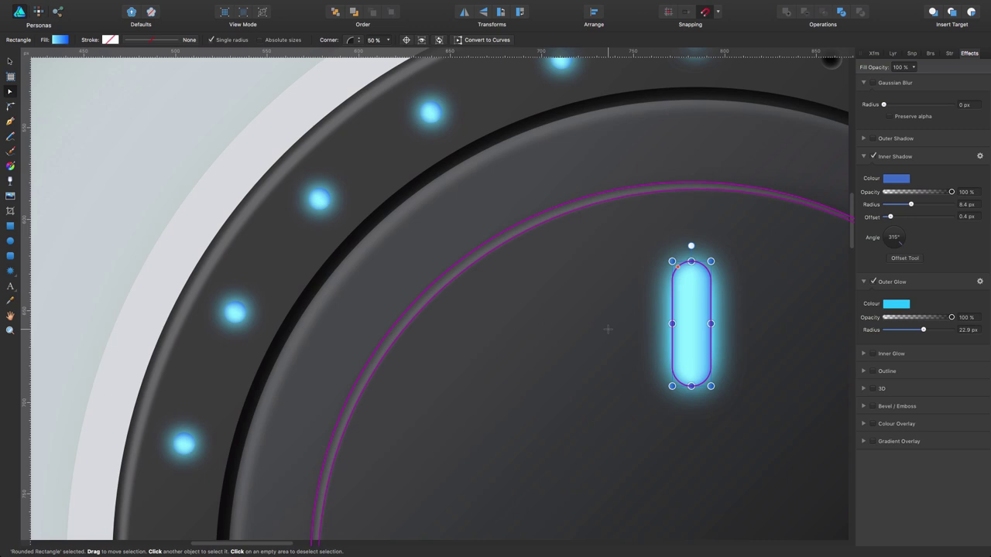
- View both knobs side by side and select a glowing LED dot on the left knob
key("super+minus")
key("super+minus")
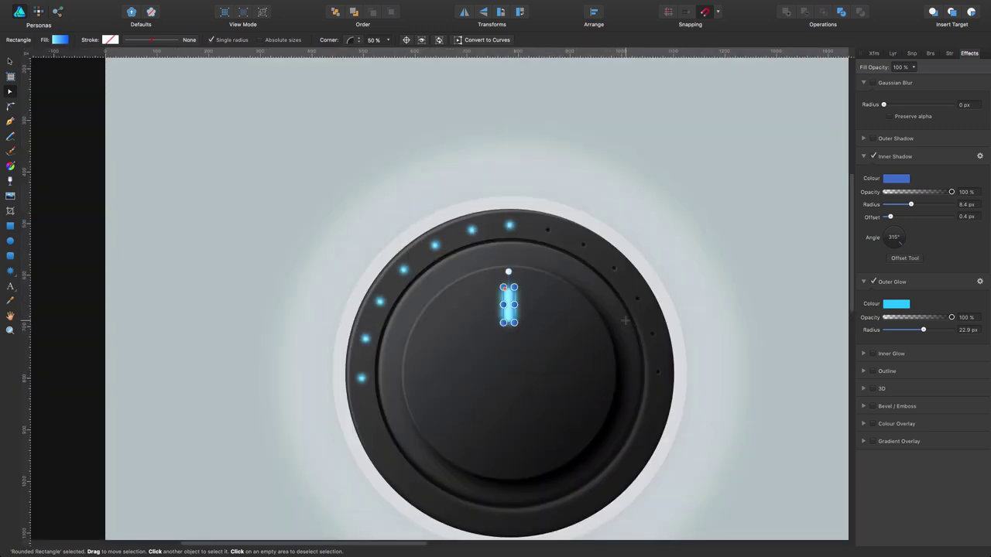
key("super+0")
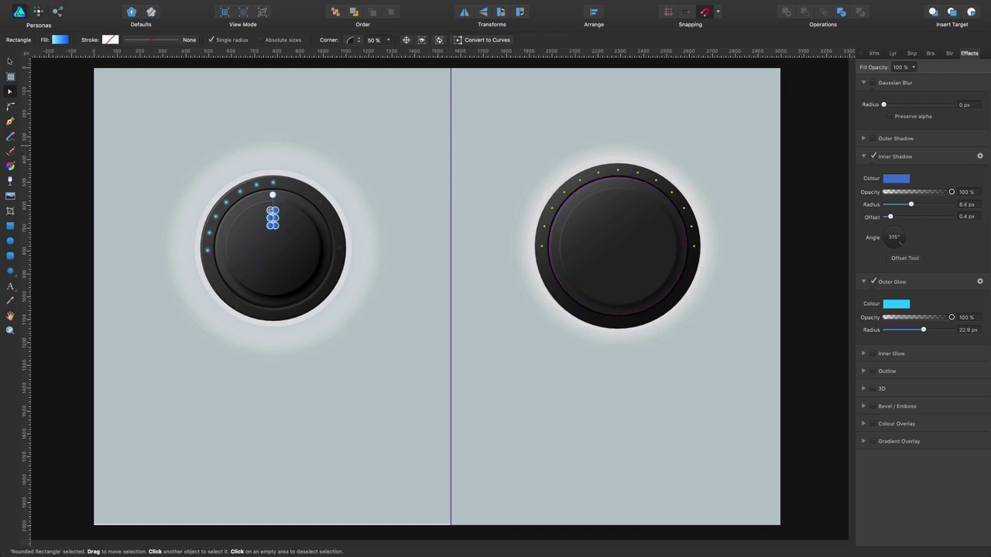
left_click(10, 61)
left_click(206, 135)
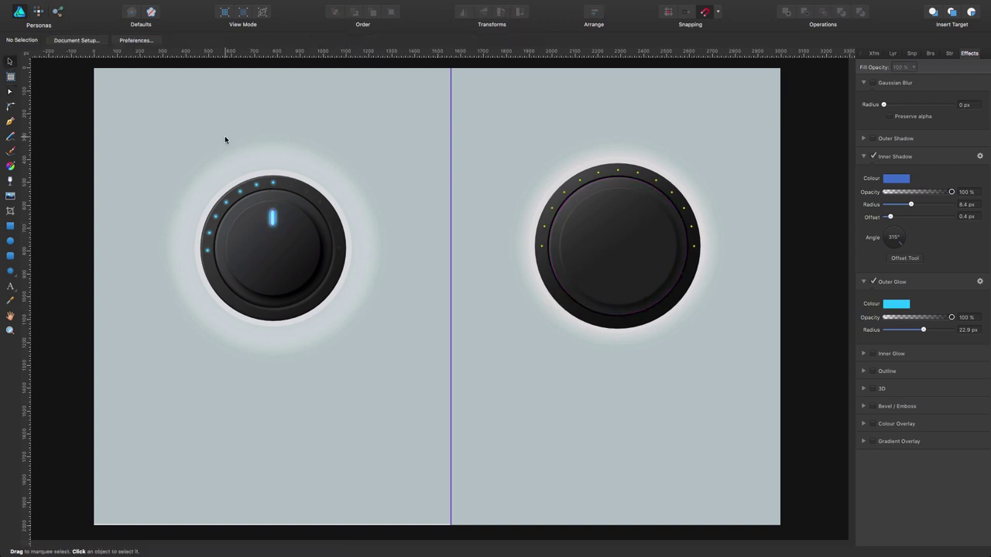
left_click(272, 219)
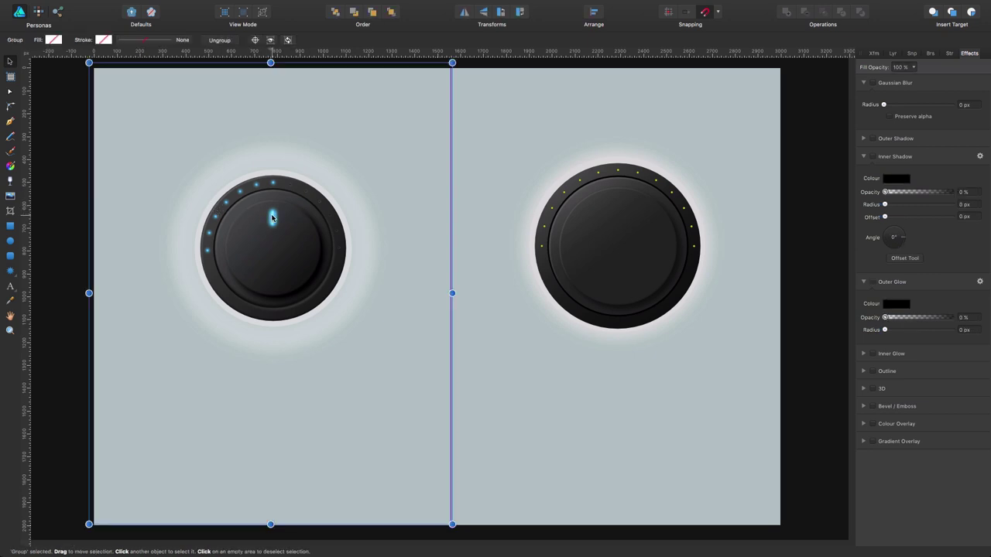
left_click(207, 251, "super")
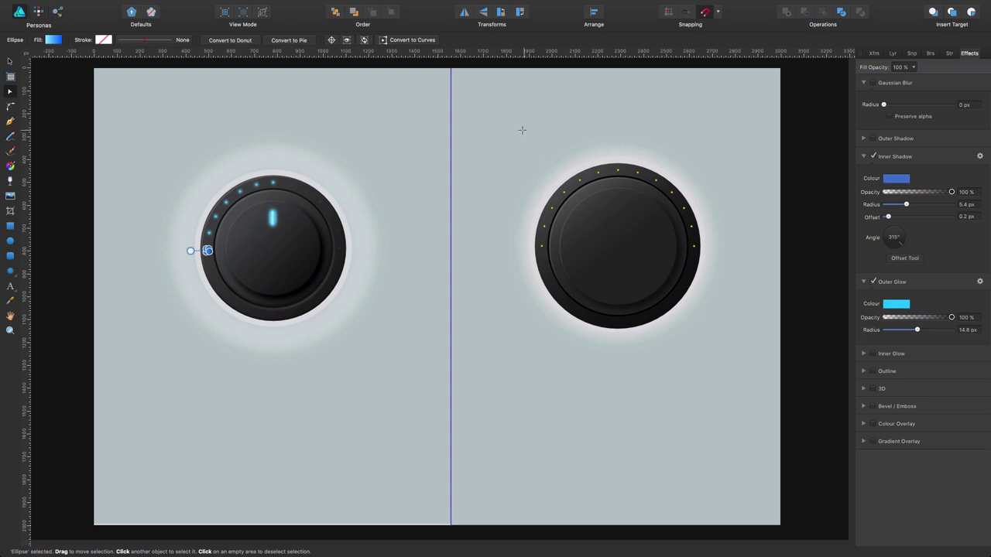
- Paste the LED glow style onto the right knob's rim dots, leaving out the inner arc
left_click_drag(503, 109, 746, 285)
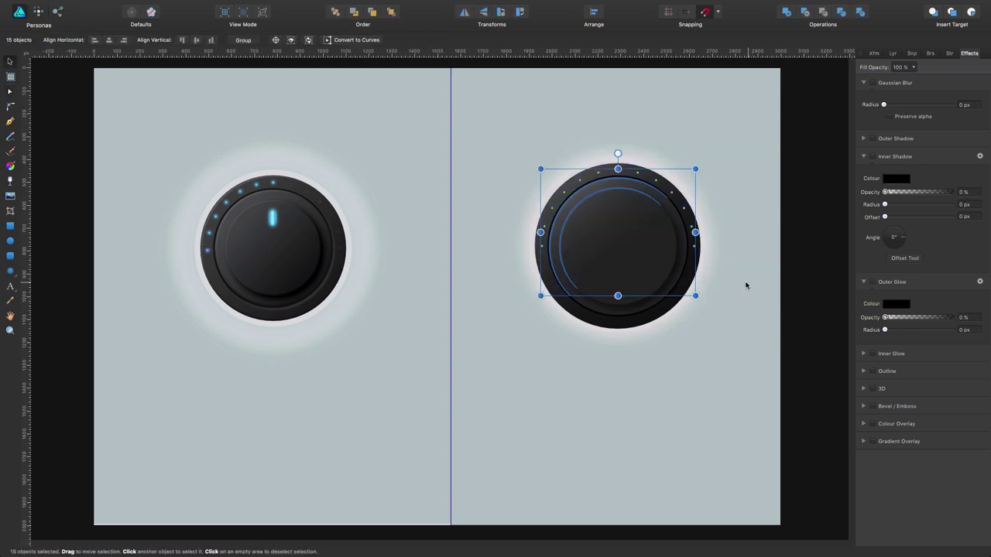
left_click(575, 199, "shift")
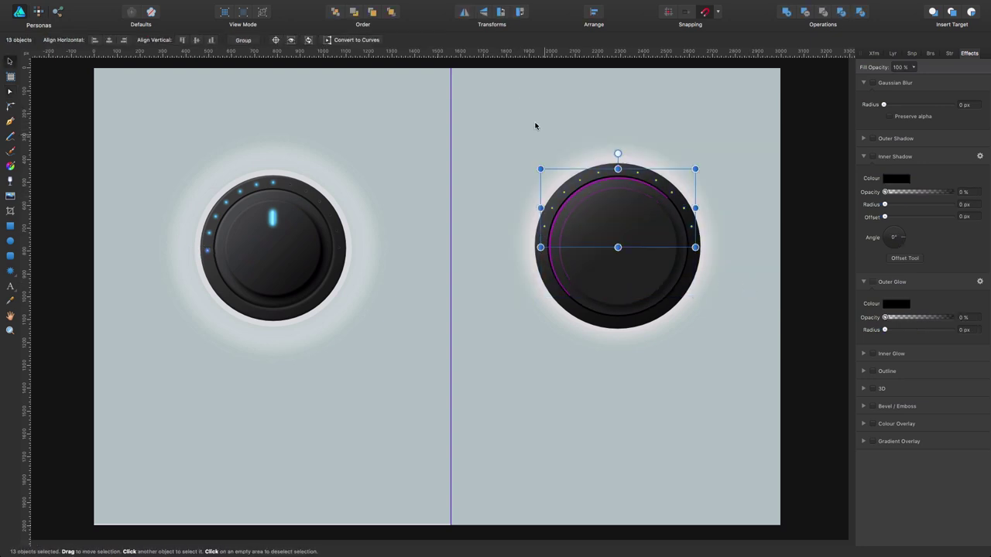
key("super+shift+v")
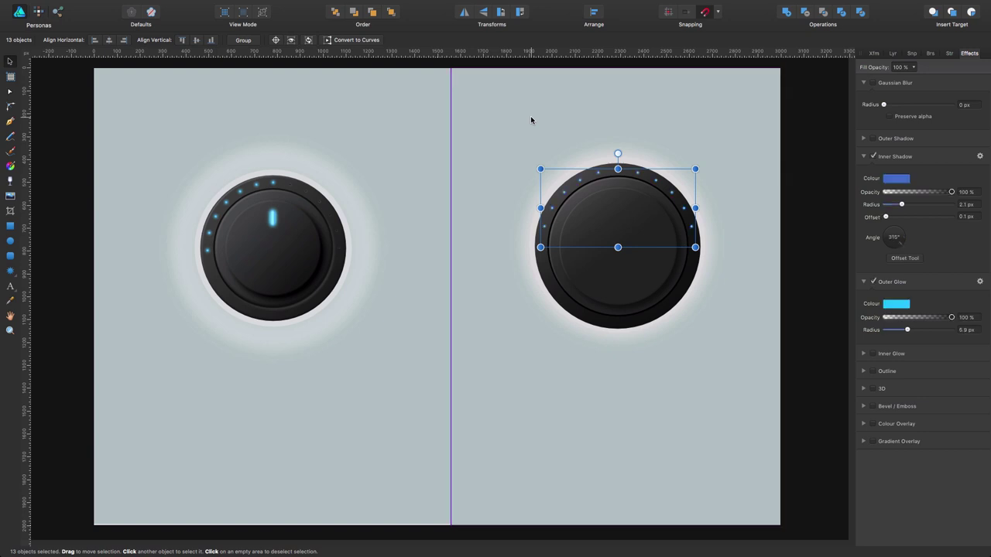
left_click(719, 329)
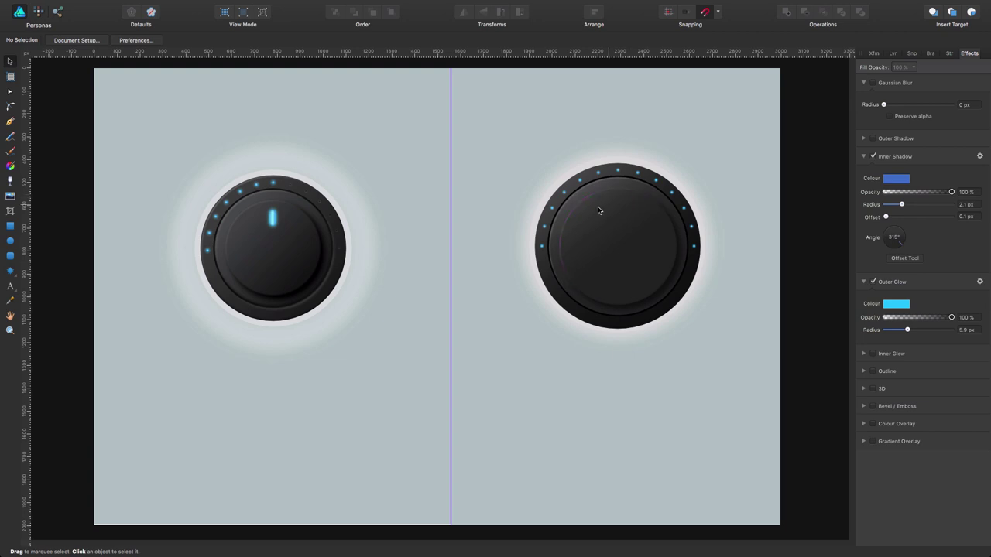
left_click(208, 236)
key("a")
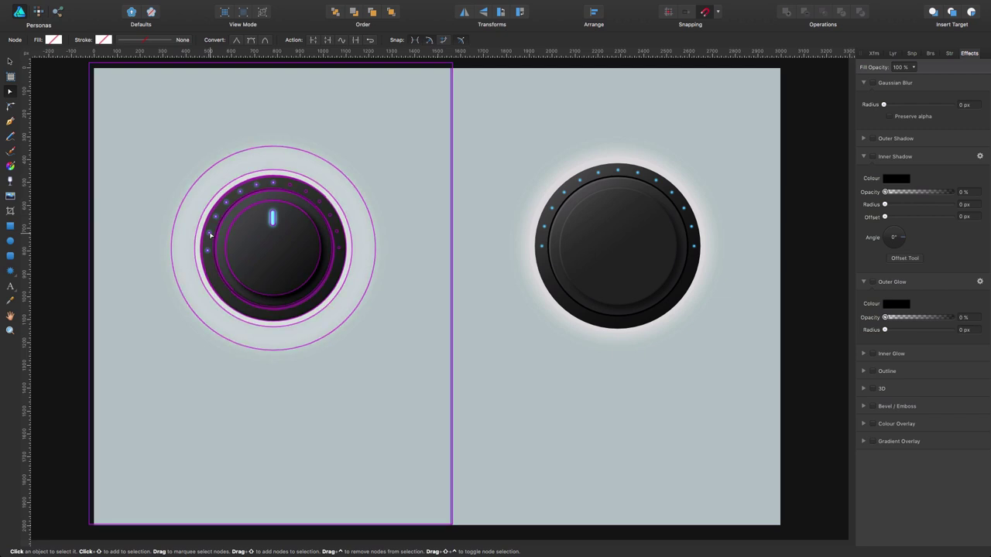
key("v")
left_click(209, 233)
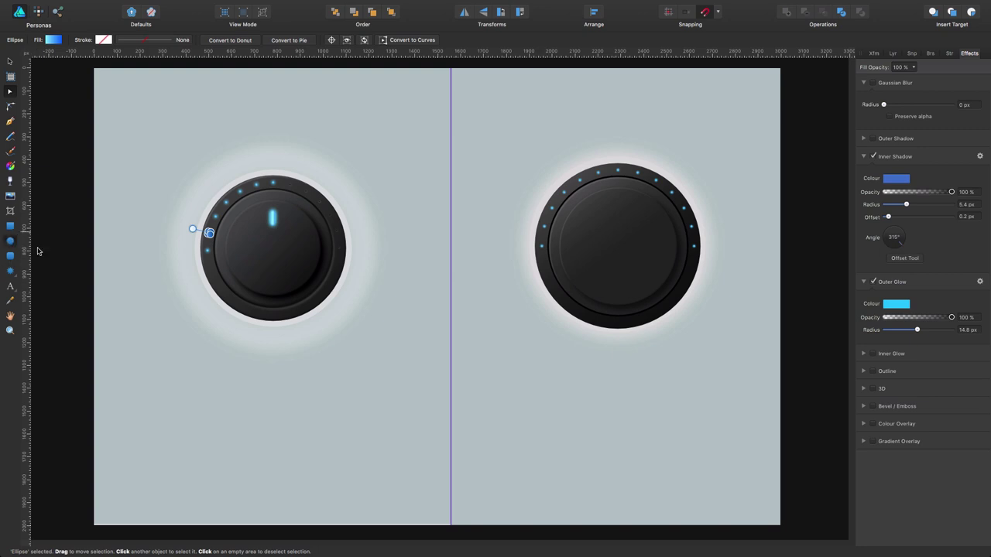
left_click(11, 241)
left_click_drag(518, 353, 627, 429)
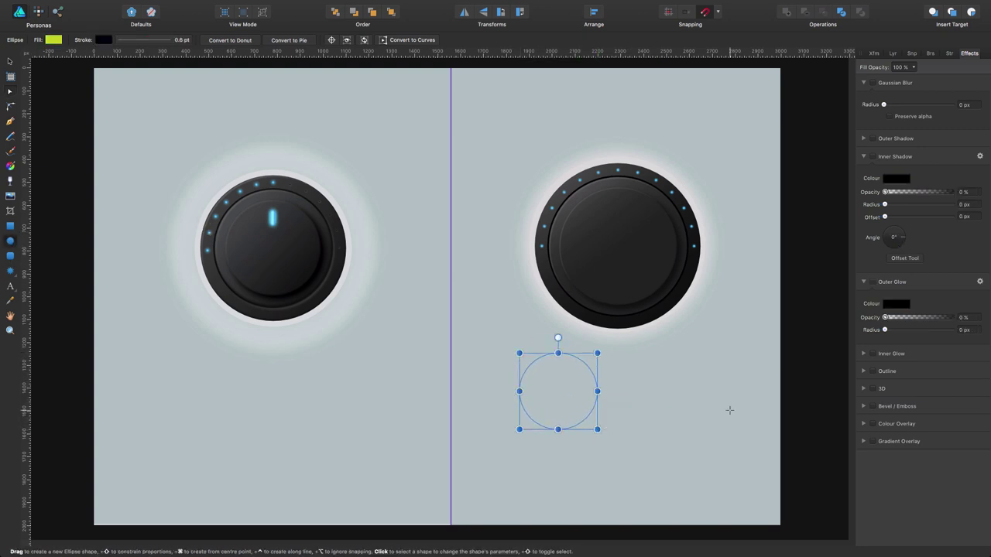
key("super+shift+v")
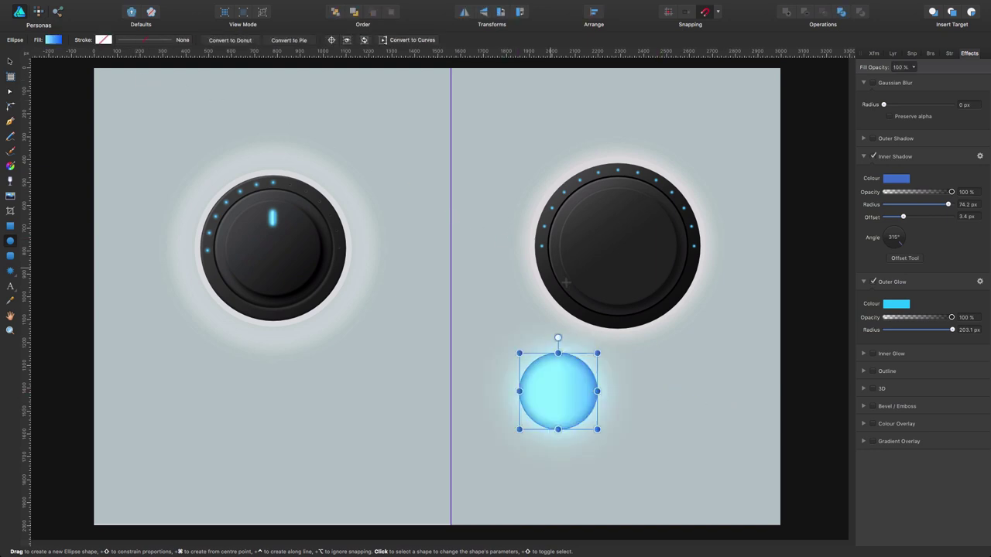
left_click(10, 61)
key("super+d")
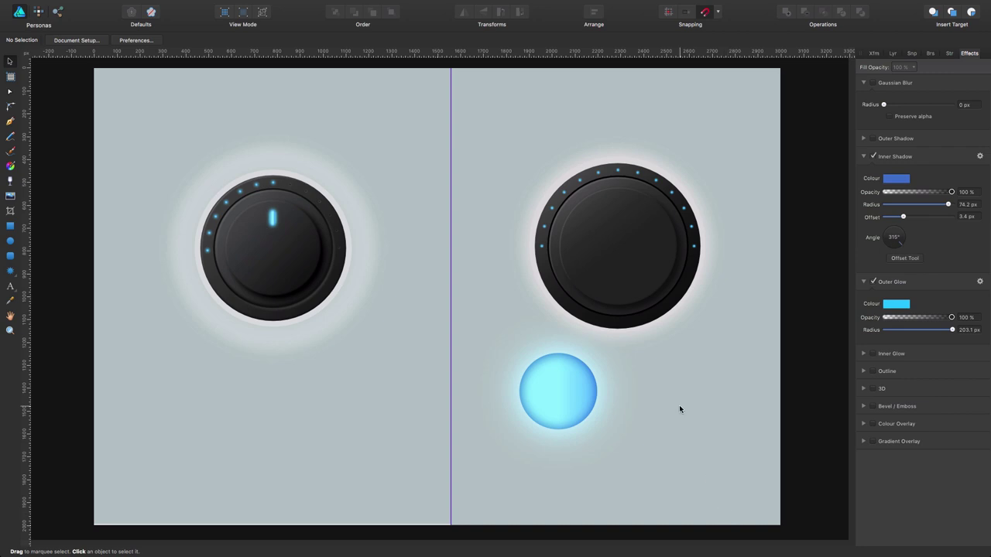
left_click(558, 393)
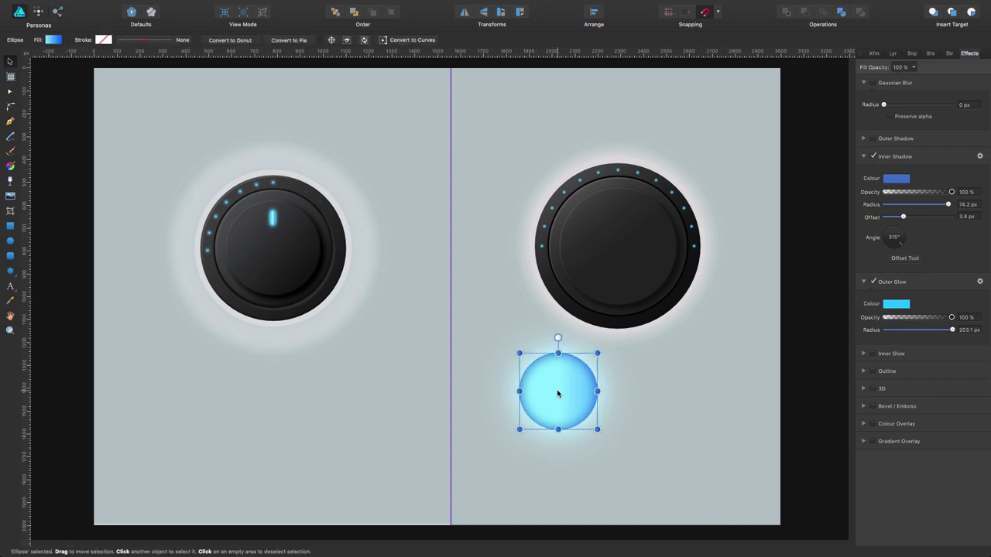
key("Delete")
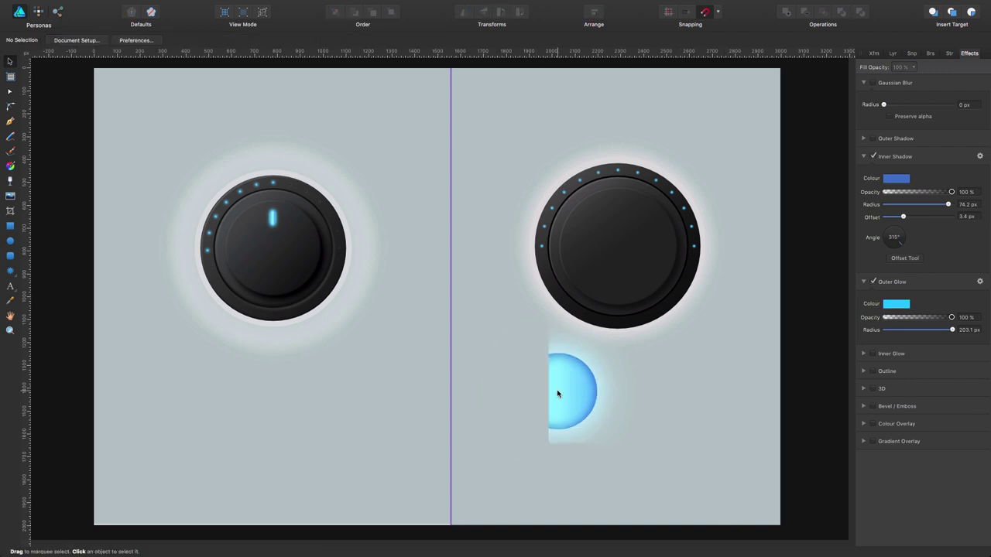
- Draw a small indicator rectangle near the top of the right knob's face
left_click(10, 258)
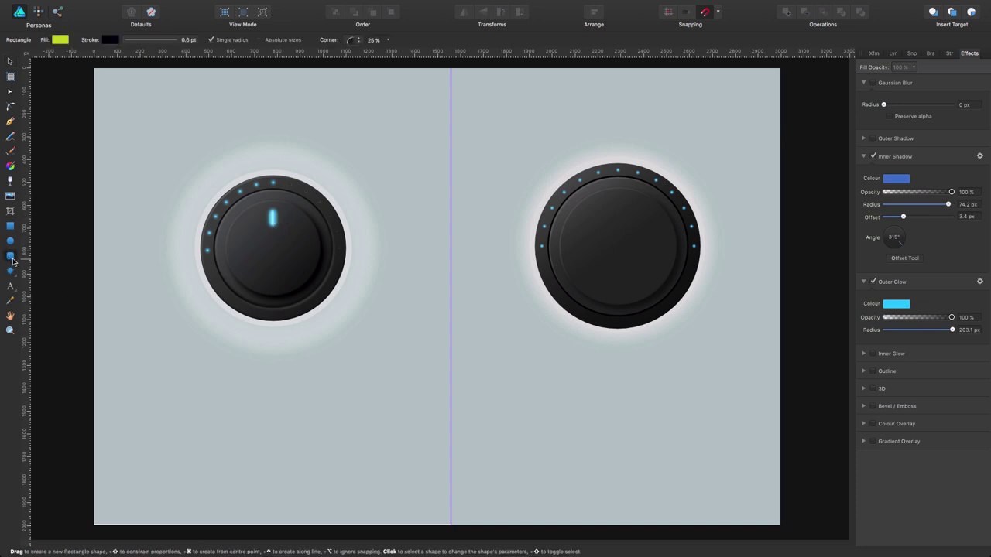
mouse_move(616, 207)
left_mouse_down()
mouse_move(620, 243)
mouse_move(619, 222)
left_mouse_up()
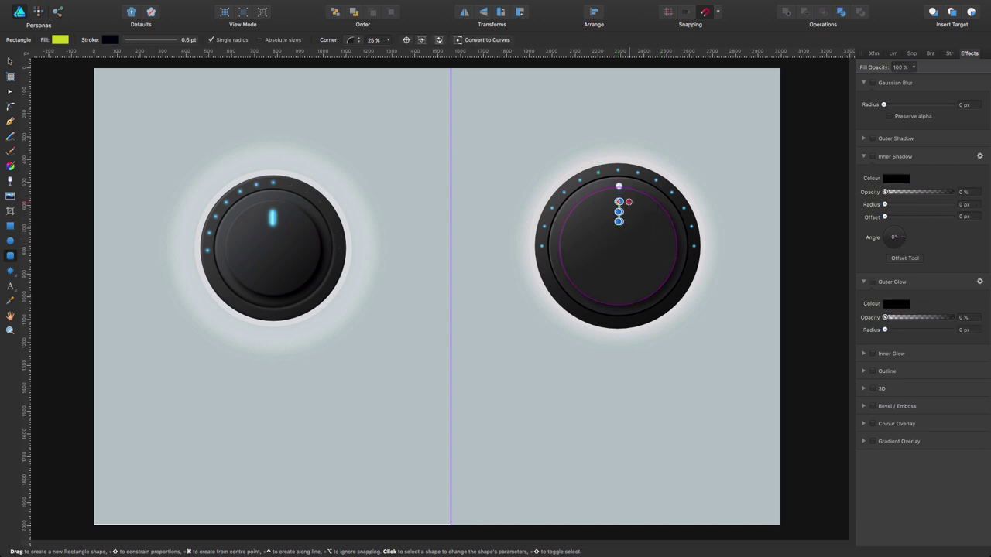
key("z")
left_click(628, 212)
left_click(628, 209)
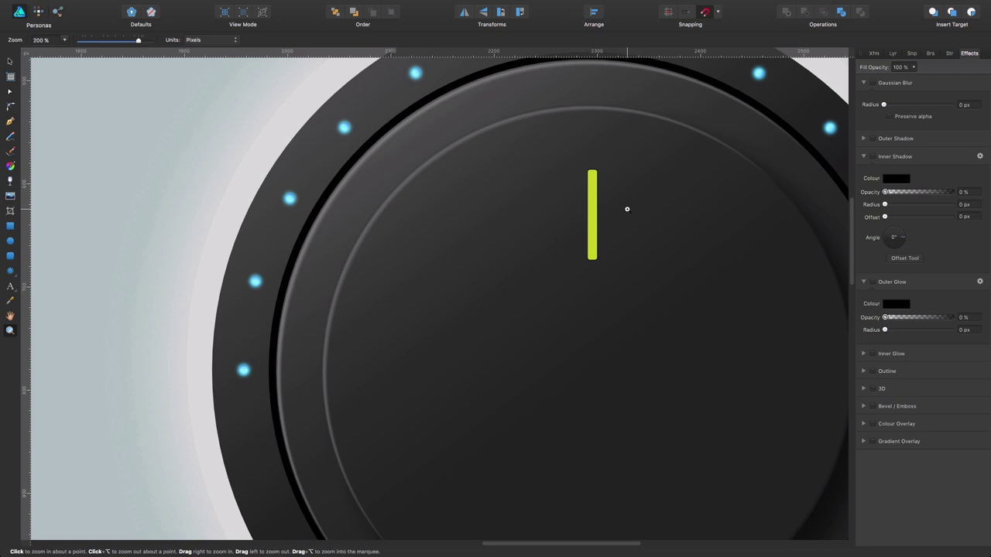
key("v")
- Round the bar's corners fully to 50% and apply the copied glowing blue style
key("m")
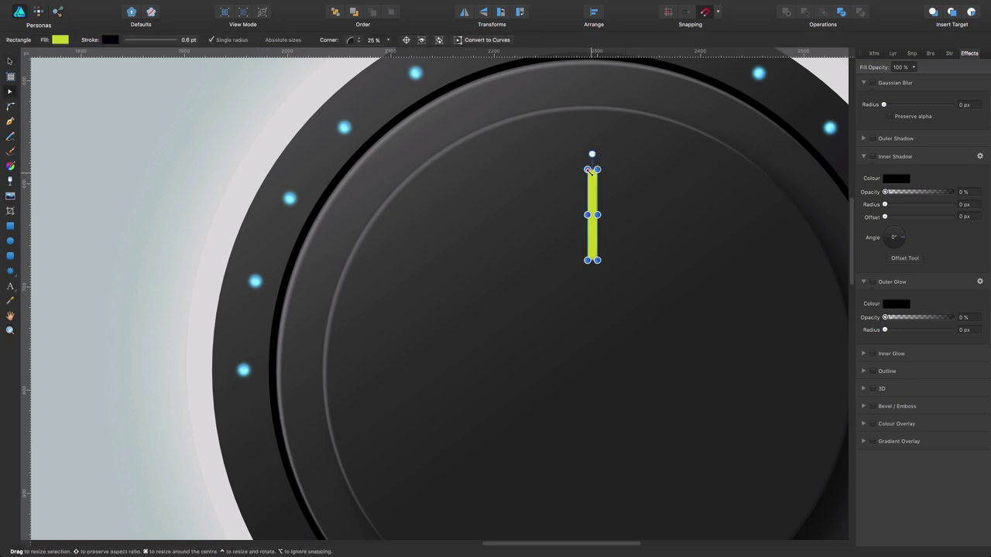
left_click_drag(588, 170, 609, 208)
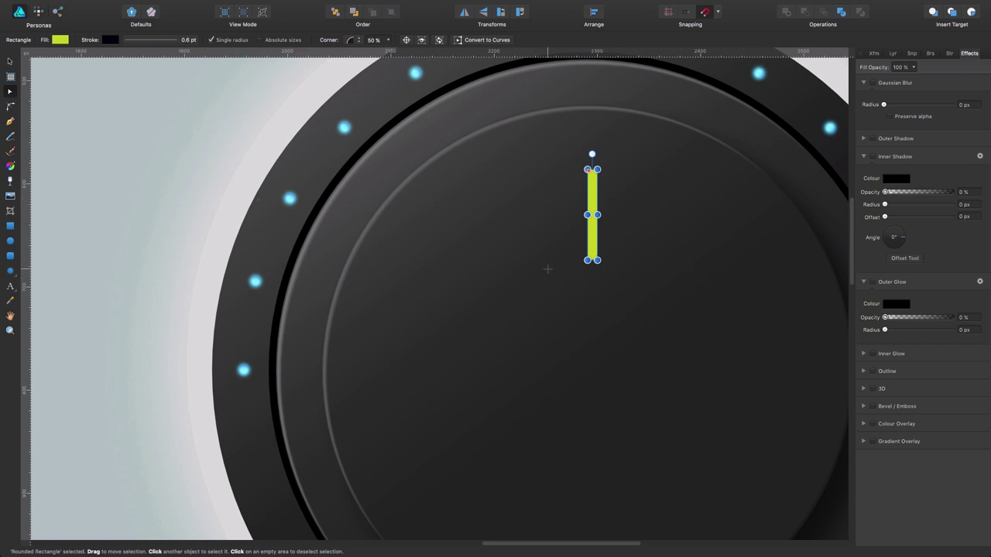
key("super+shift+v")
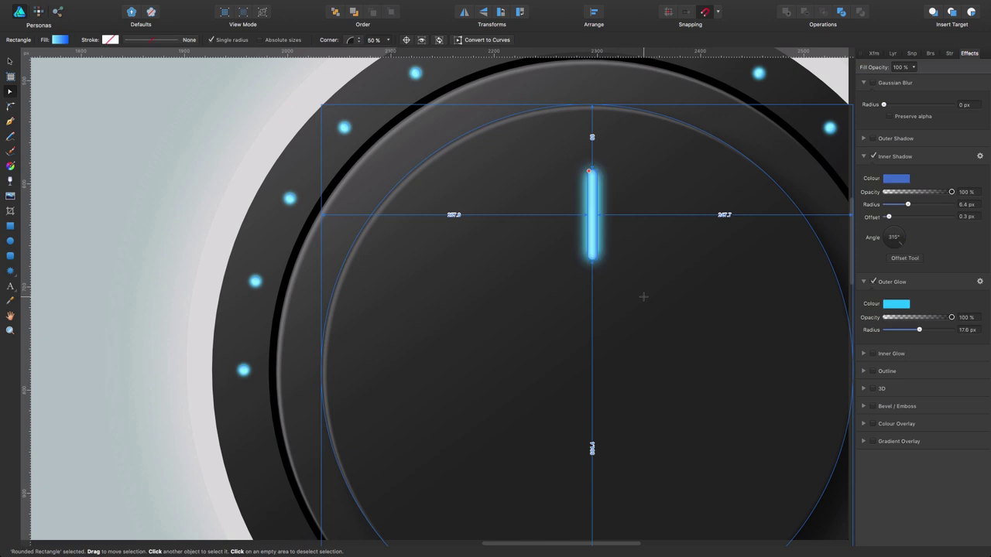
left_click(124, 128)
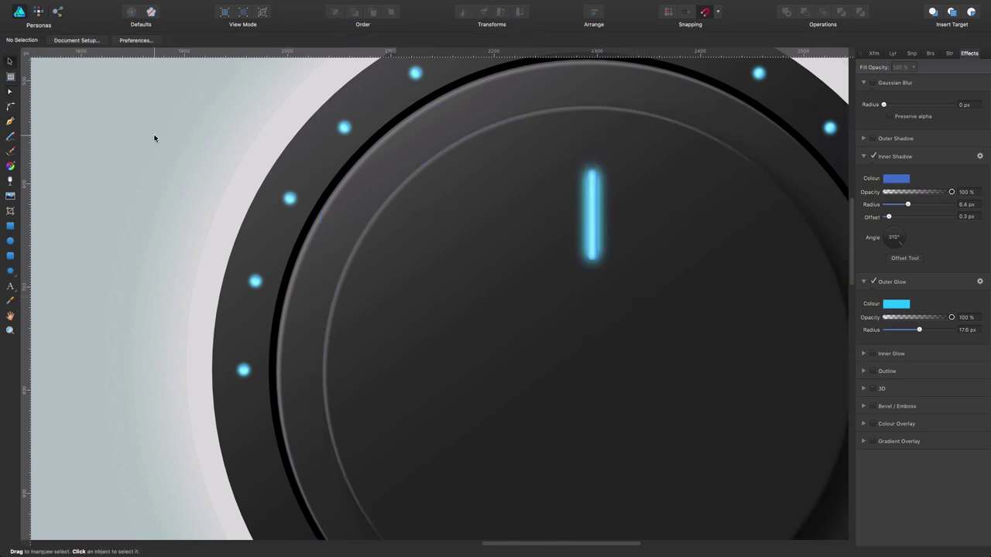
- Fit both knobs in view, then magnify the left knob's rim dots
key("super+0")
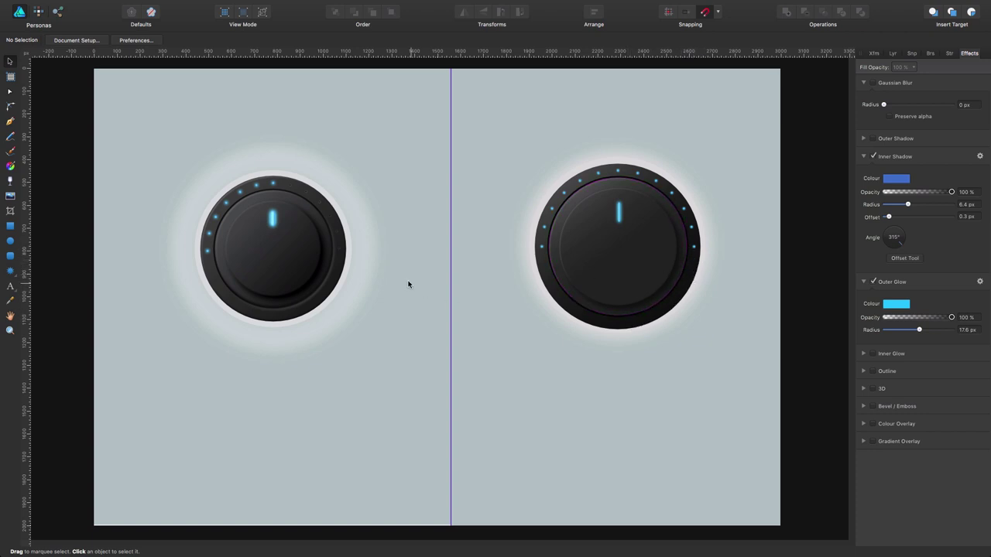
key("z")
left_click_drag(335, 217, 315, 194)
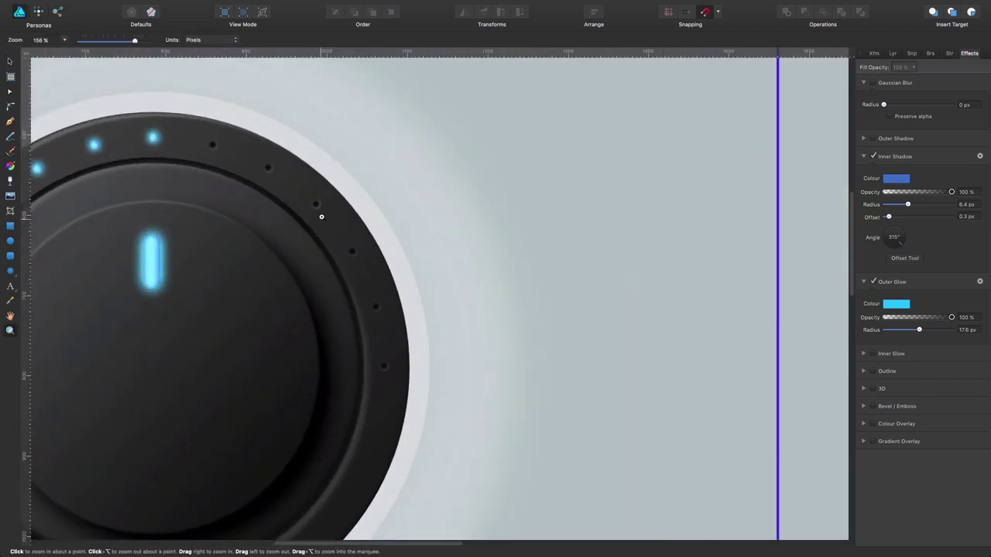
key("a")
left_click(212, 147)
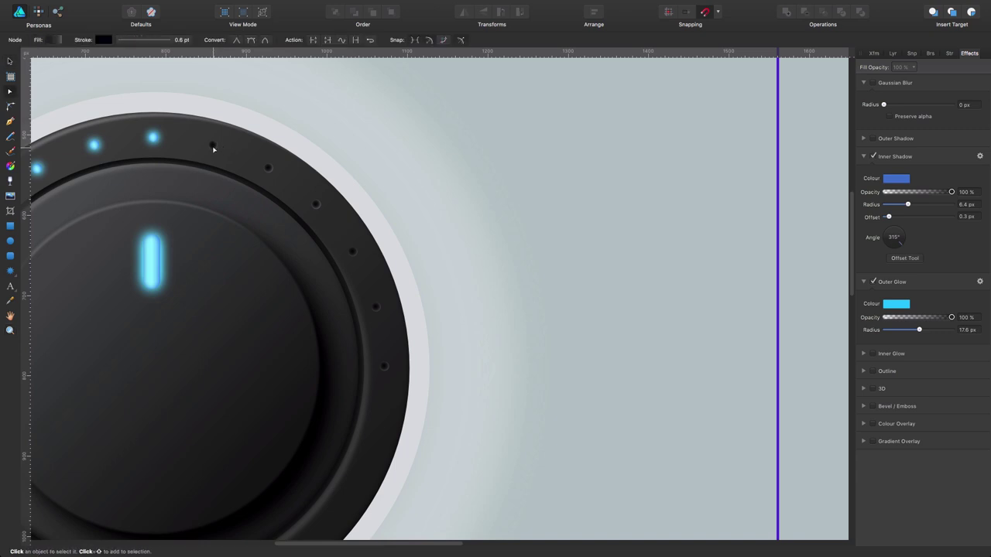
key("v")
key("super+shift+v")
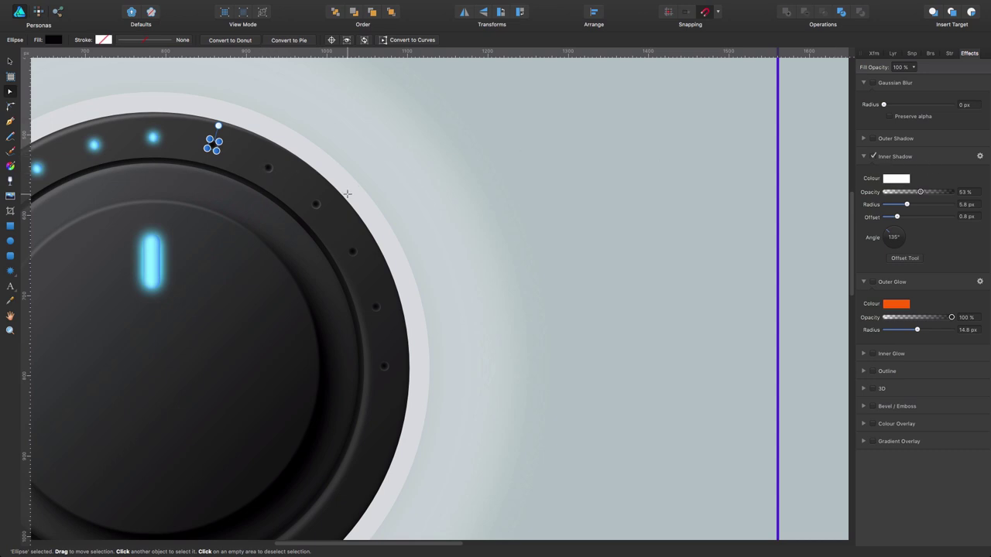
key("ctrl+0")
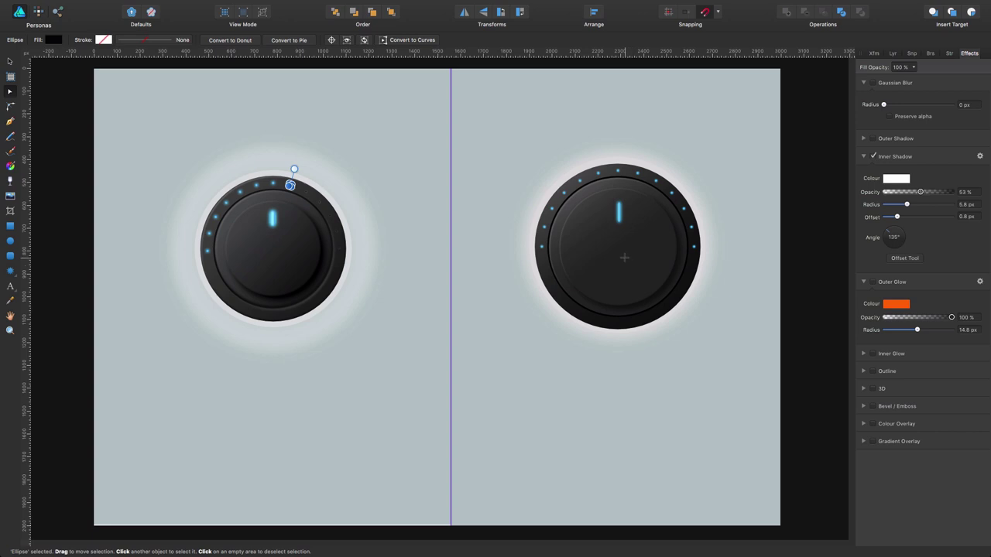
left_click(631, 258)
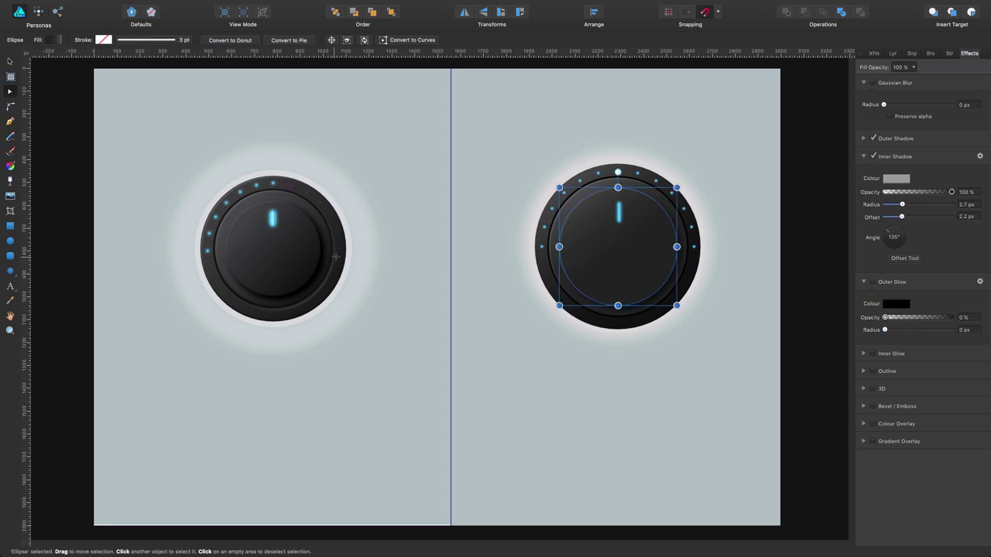
left_click(571, 360)
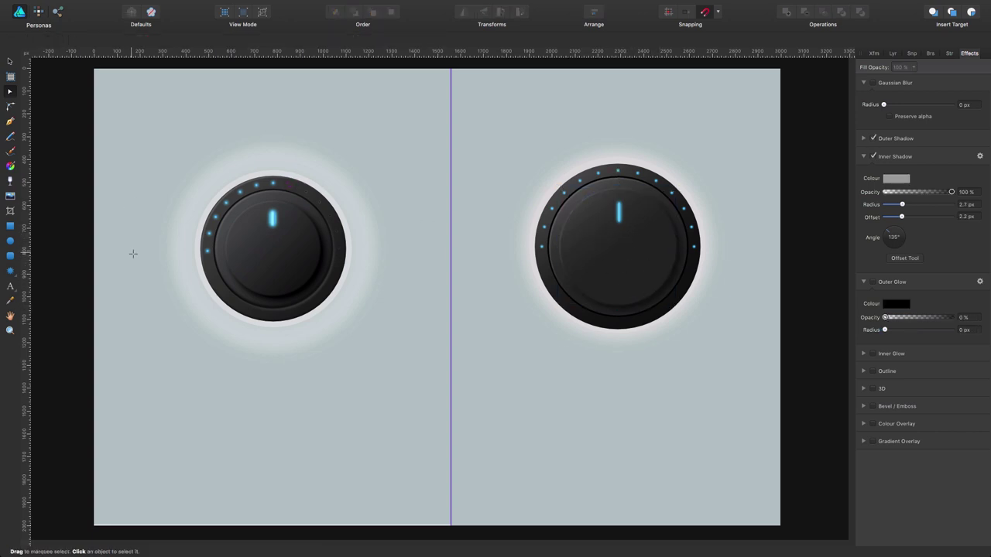